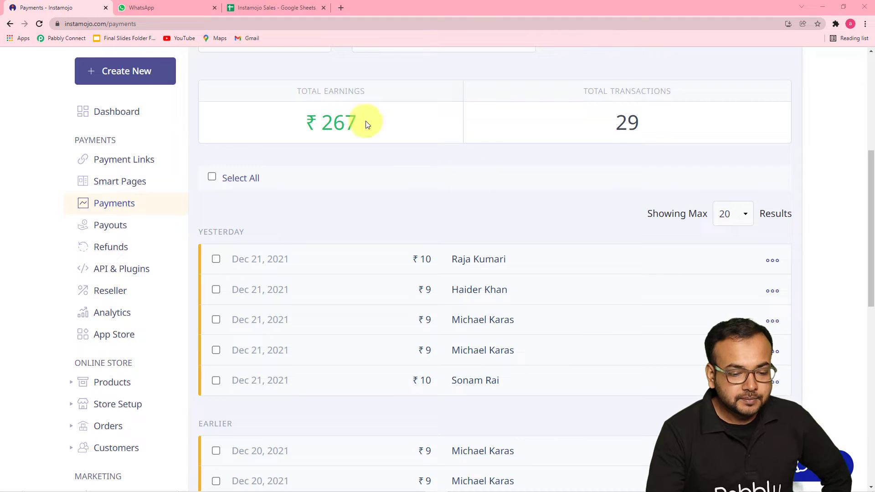
Expand the latest ₹10 Anti Virus payment's details, then bring up the Instamojo Sales spreadsheet
{"action": "left_click", "coordinate": [466, 262]}
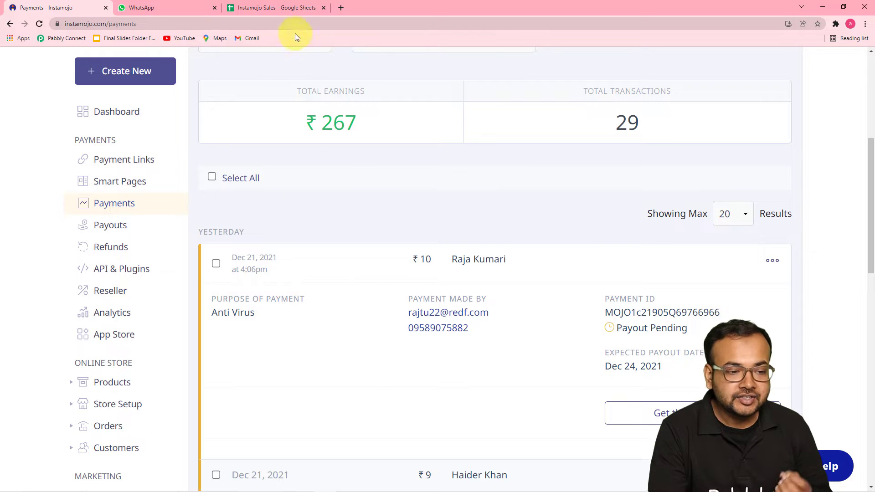
{"action": "left_click", "coordinate": [290, 13]}
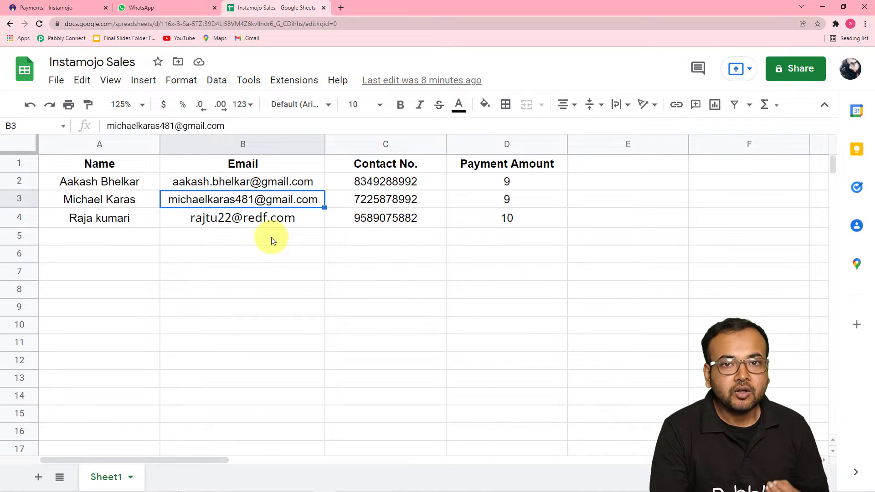
Check the WhatsApp chat for the payment confirmation message
{"action": "left_click", "coordinate": [165, 6]}
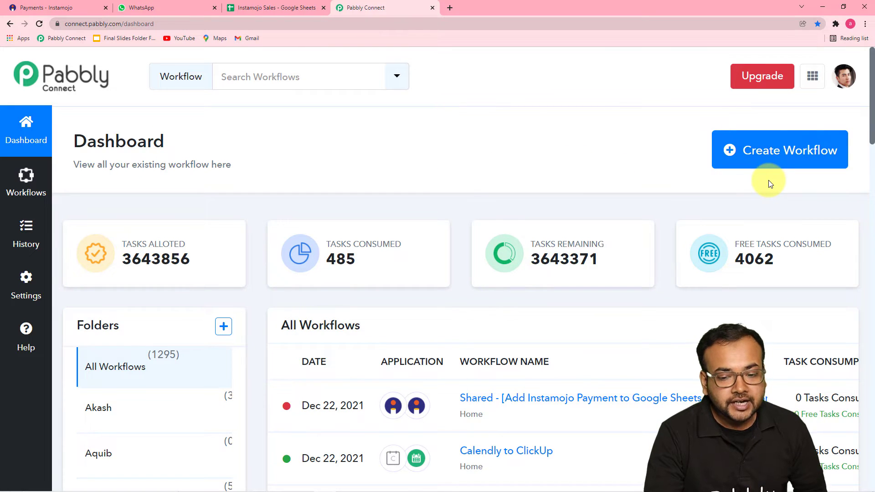
Create a workflow named 'Record Details in Google Sheet and Send confirmation on WhatsApp on Instamojo Payment'
{"action": "left_click", "coordinate": [761, 164]}
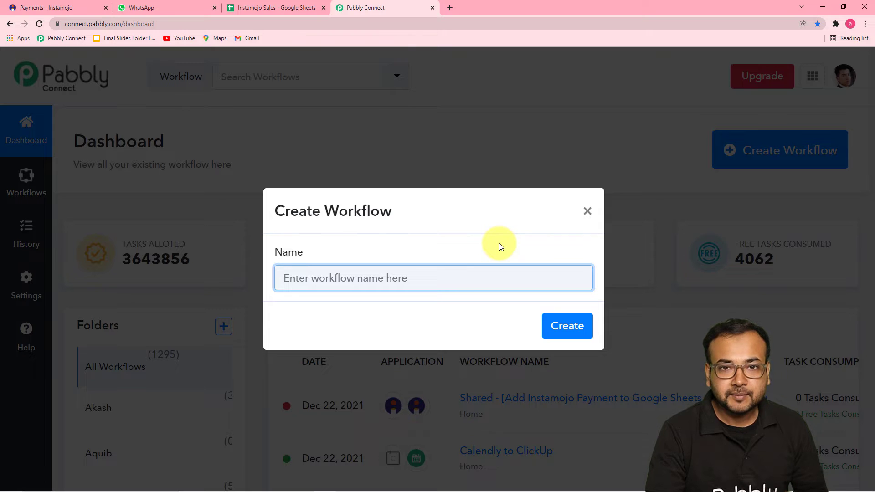
{"action": "key", "text": "ctrl+v"}
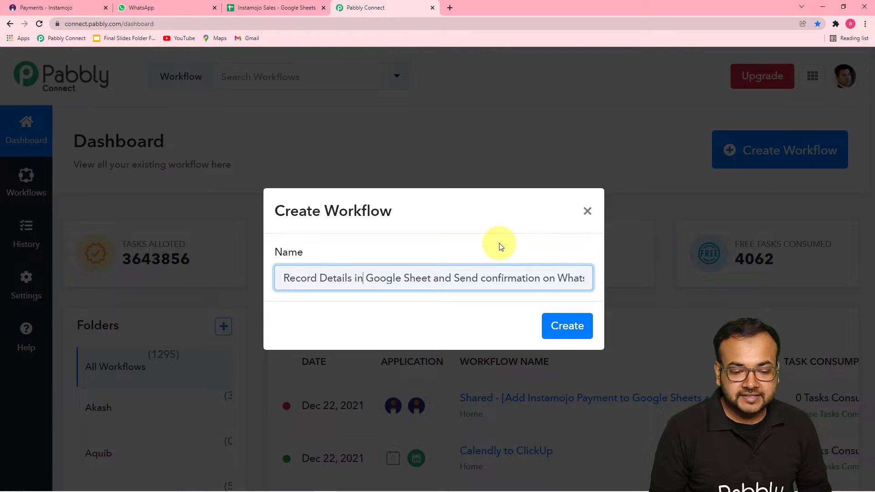
{"action": "key", "text": "Right"}
{"action": "key", "text": "Right"}
{"action": "key", "text": "Right"}
{"action": "key", "text": "Right"}
{"action": "key", "text": "Right"}
{"action": "key", "text": "Right"}
{"action": "key", "text": "Right"}
{"action": "key", "text": "Right"}
{"action": "key", "text": "Right"}
{"action": "key", "text": "Right"}
{"action": "key", "text": "Right"}
{"action": "key", "text": "Right"}
{"action": "key", "text": "Right"}
{"action": "key", "text": "Right"}
{"action": "key", "text": "Right"}
{"action": "key", "text": "Right"}
{"action": "key", "text": "Right"}
{"action": "key", "text": "Right"}
{"action": "key", "text": "Right"}
{"action": "key", "text": "Right"}
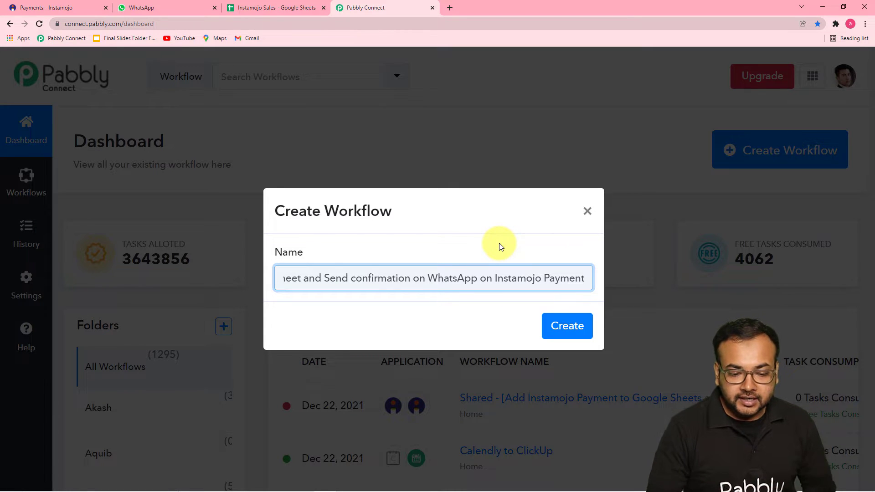
{"action": "left_click", "coordinate": [564, 327]}
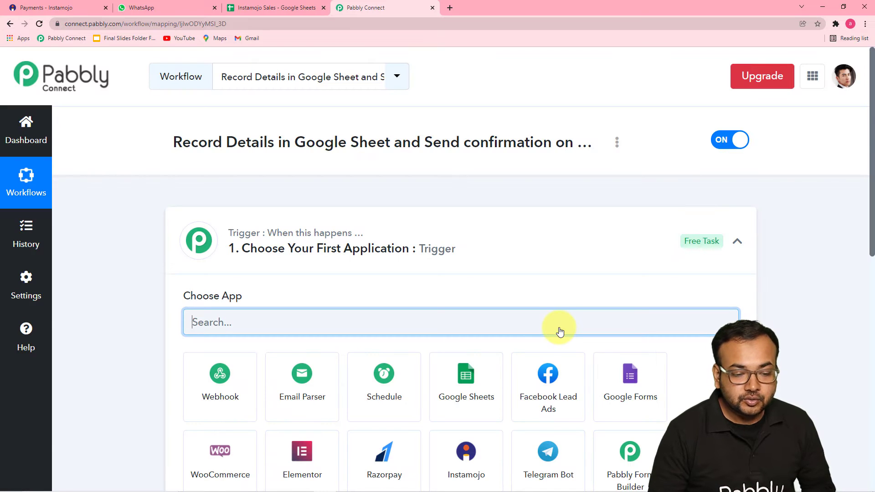
Search the app list for 'insta' and pick Instamojo as the workflow's trigger app
{"action": "left_click", "coordinate": [736, 243]}
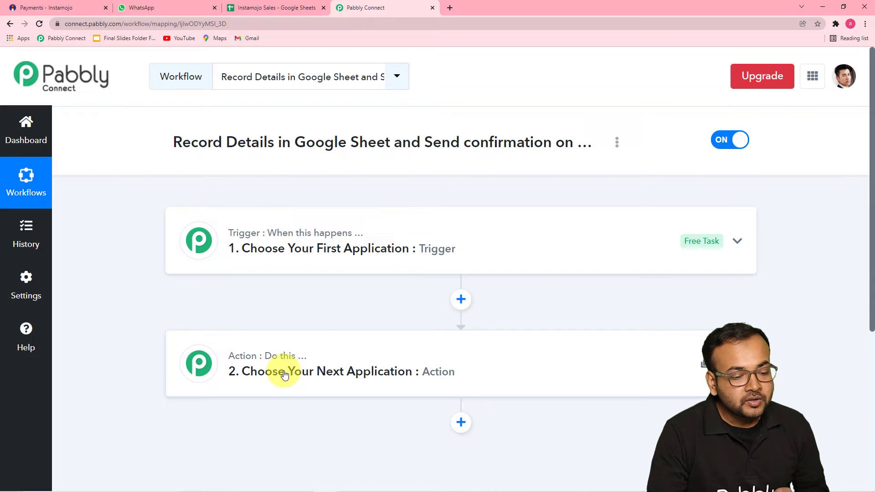
{"action": "left_click", "coordinate": [283, 261]}
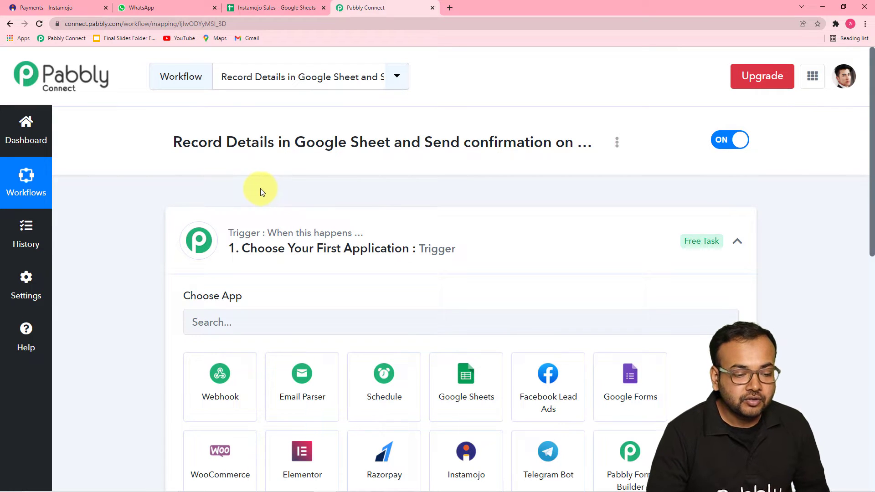
{"action": "scroll", "coordinate": [152, 167], "scroll_direction": "down", "scroll_amount": 1}
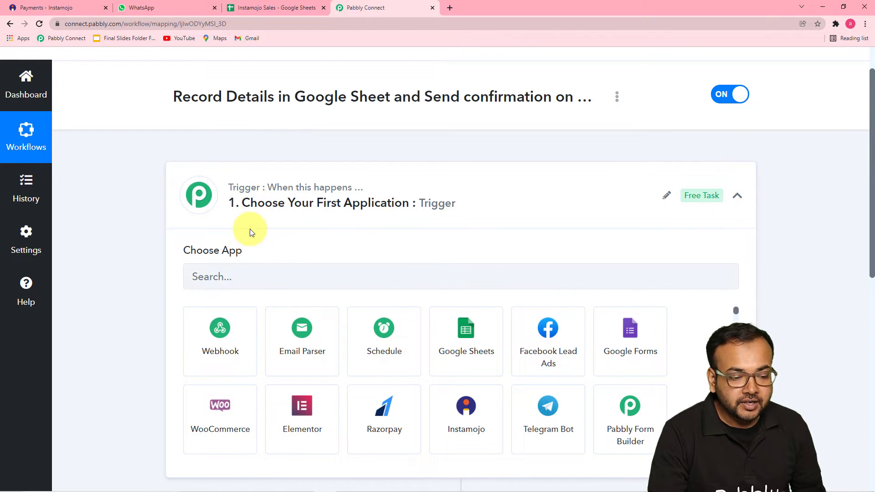
{"action": "scroll", "coordinate": [250, 229], "scroll_direction": "down", "scroll_amount": 2}
{"action": "left_click", "coordinate": [259, 188]}
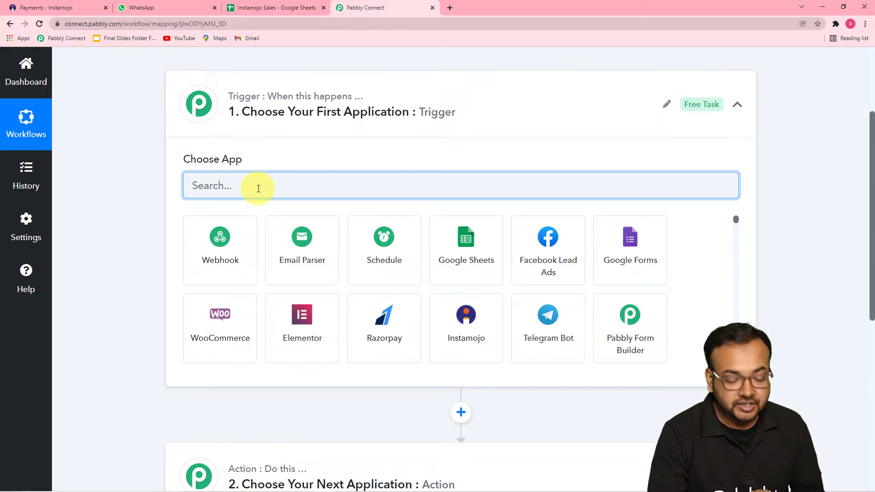
{"action": "type", "text": "in"}
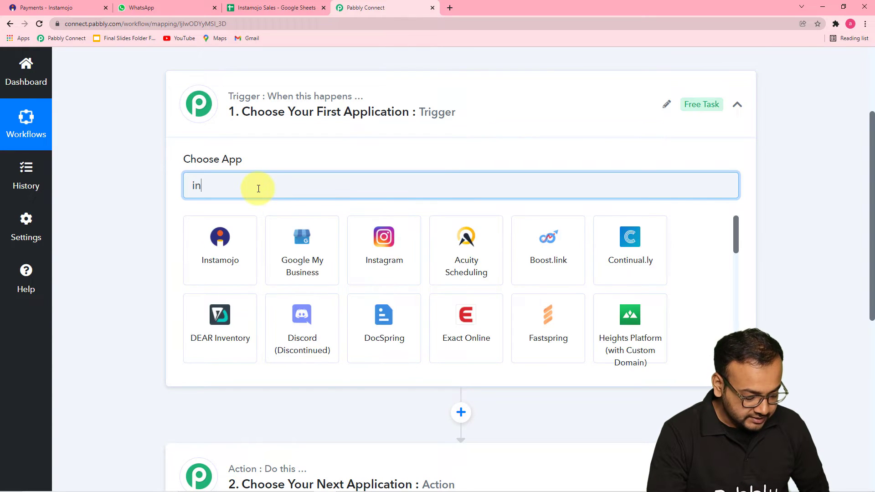
{"action": "type", "text": "sta"}
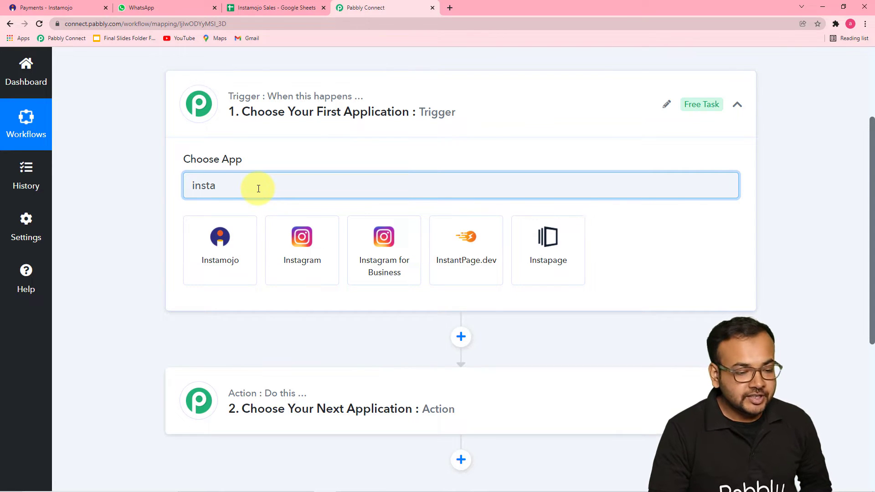
{"action": "left_click", "coordinate": [229, 232]}
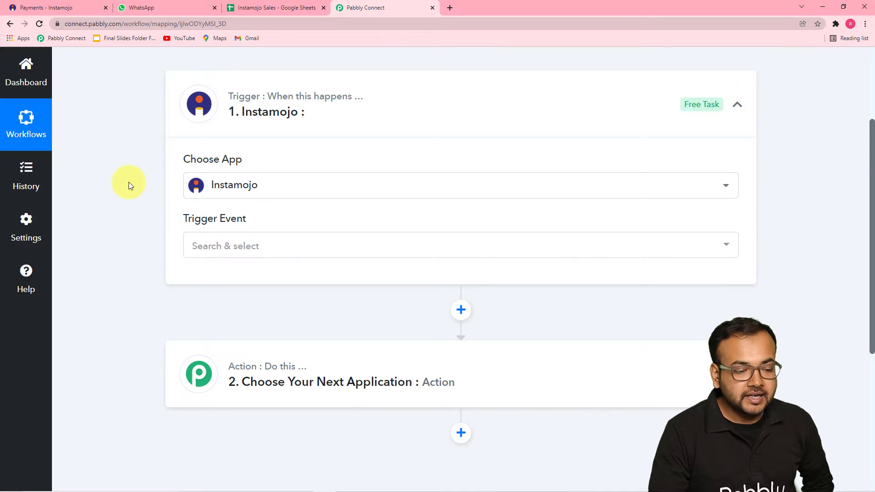
Set the Instamojo trigger event to New Sale and copy its webhook URL
{"action": "scroll", "coordinate": [128, 182], "scroll_direction": "down", "scroll_amount": 2}
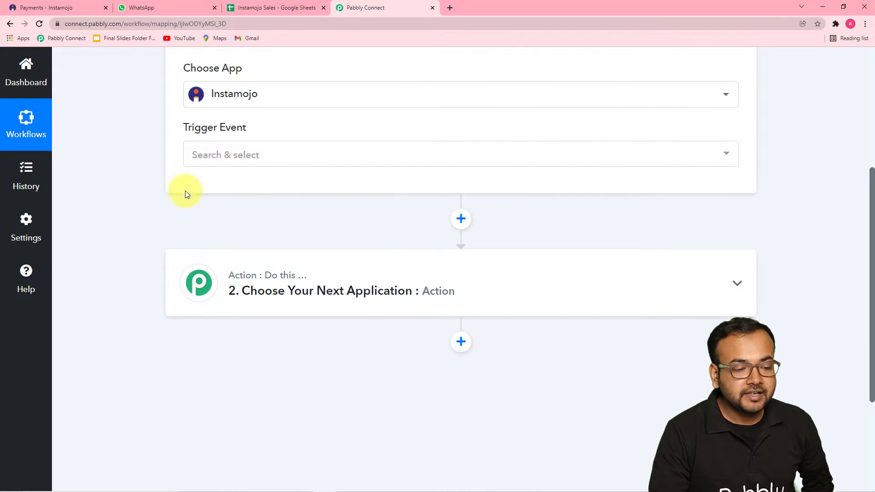
{"action": "left_click", "coordinate": [260, 165]}
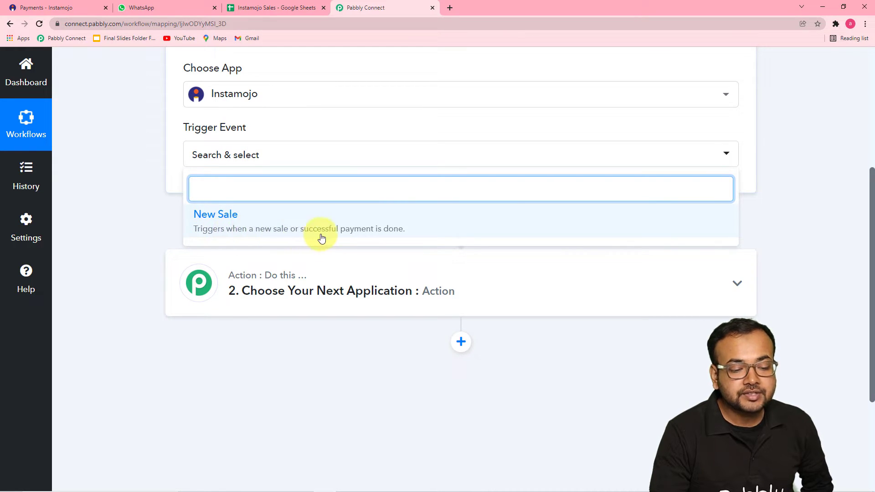
{"action": "left_click", "coordinate": [324, 216]}
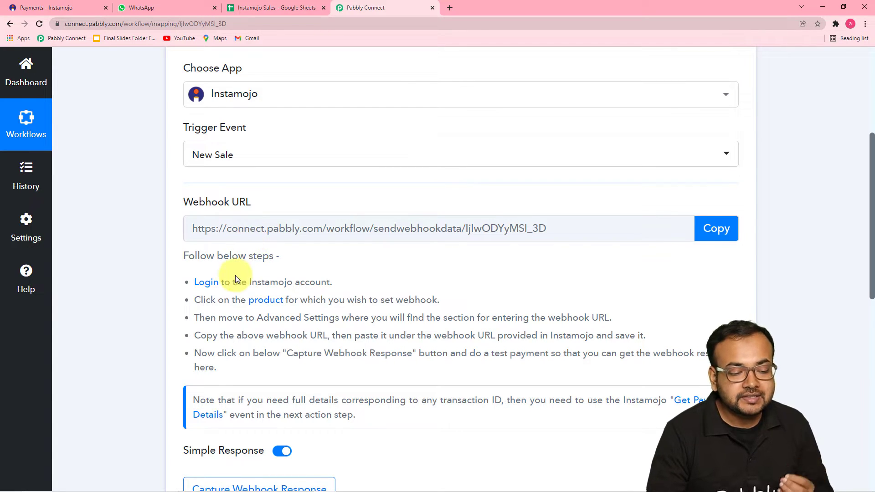
{"action": "scroll", "coordinate": [235, 276], "scroll_direction": "down", "scroll_amount": 3}
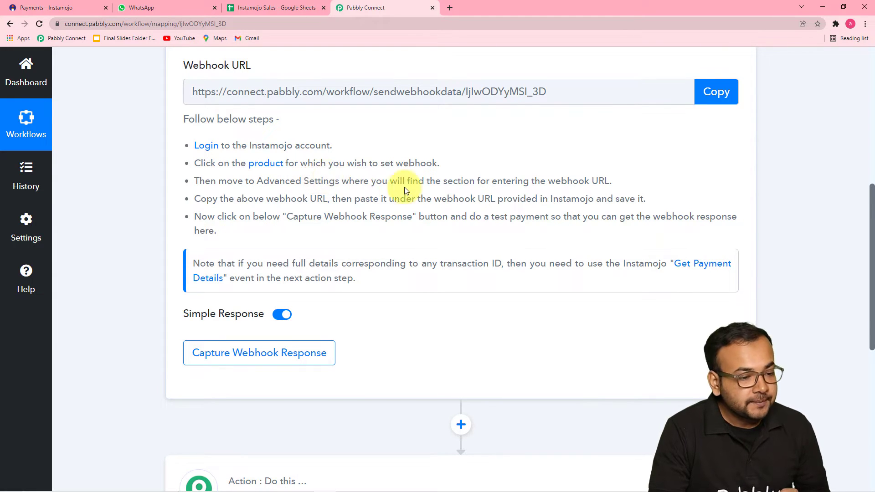
{"action": "left_click", "coordinate": [729, 90]}
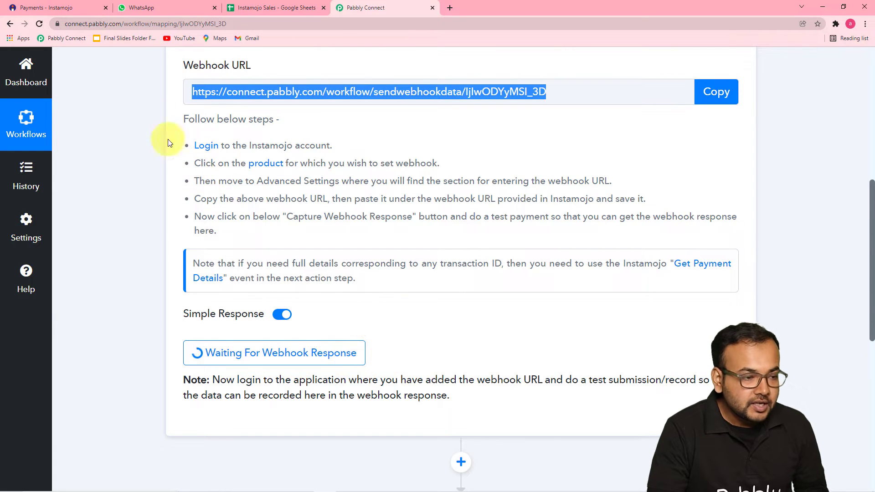
{"action": "left_click", "coordinate": [71, 7]}
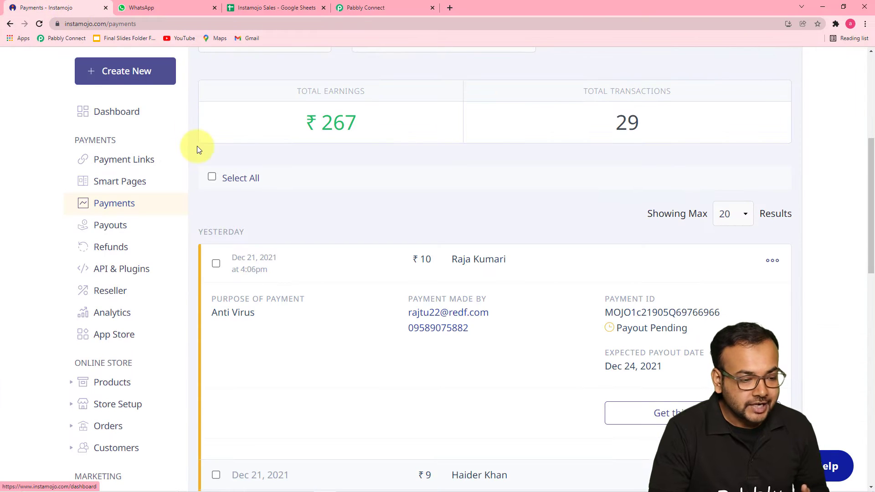
Start a new Instamojo payment link from Create New, reaching the empty Create Payment Link form
{"action": "scroll", "coordinate": [257, 196], "scroll_direction": "up", "scroll_amount": 5}
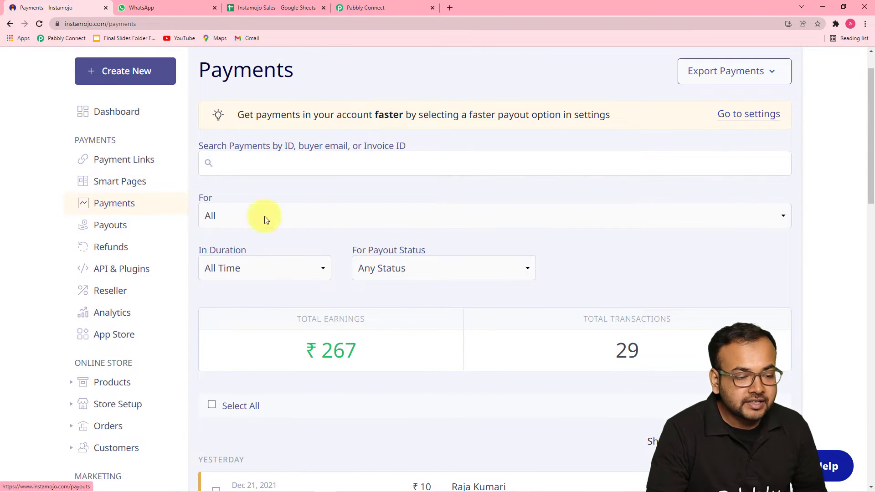
{"action": "scroll", "coordinate": [335, 217], "scroll_direction": "up", "scroll_amount": 1}
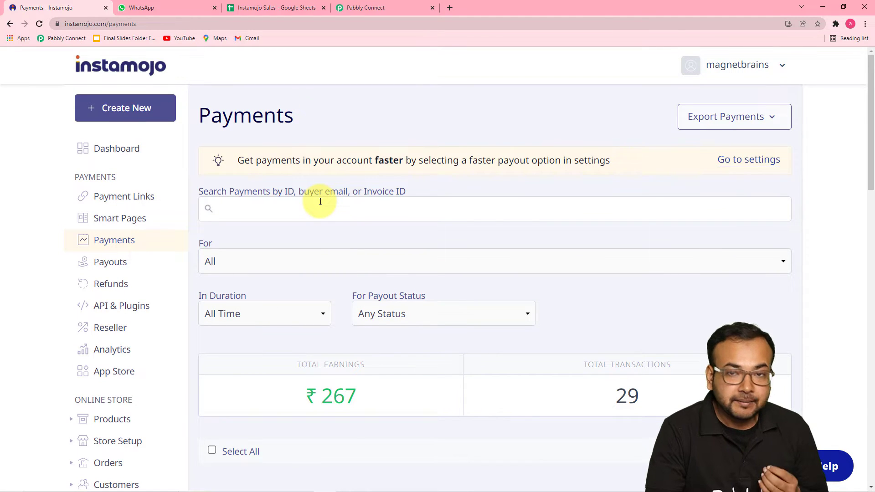
{"action": "left_click", "coordinate": [125, 110]}
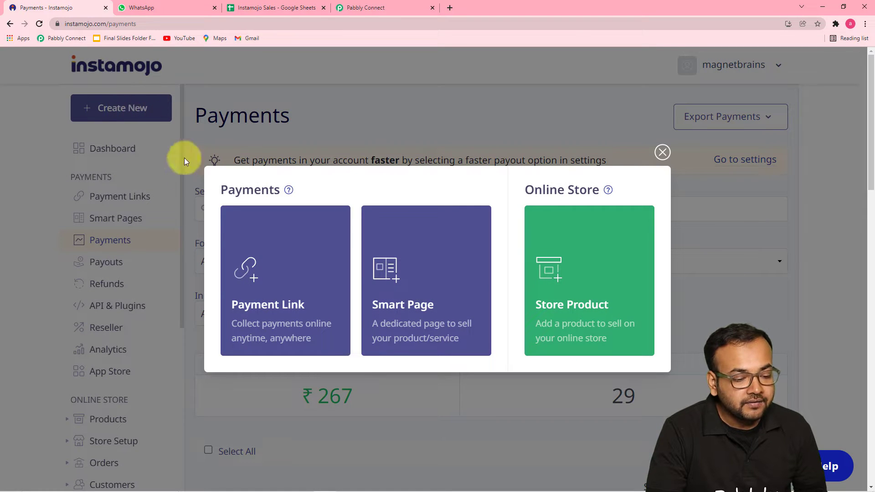
{"action": "mouse_move", "coordinate": [273, 267]}
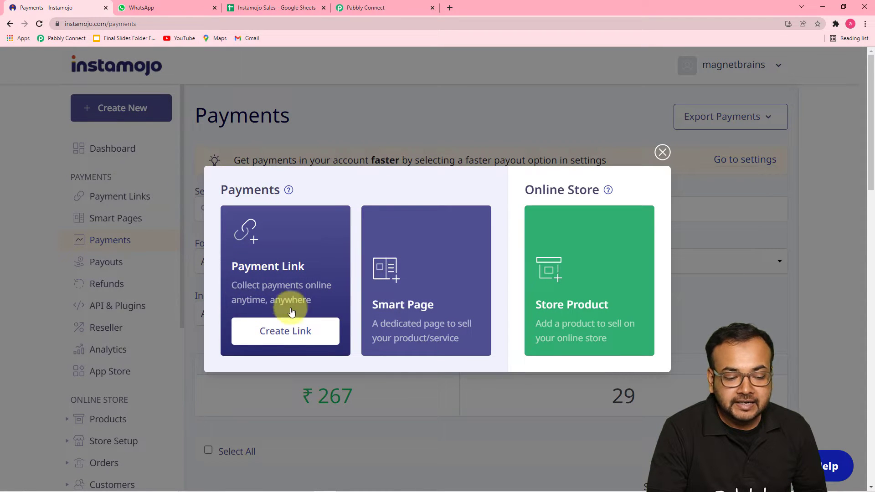
{"action": "left_click", "coordinate": [274, 331]}
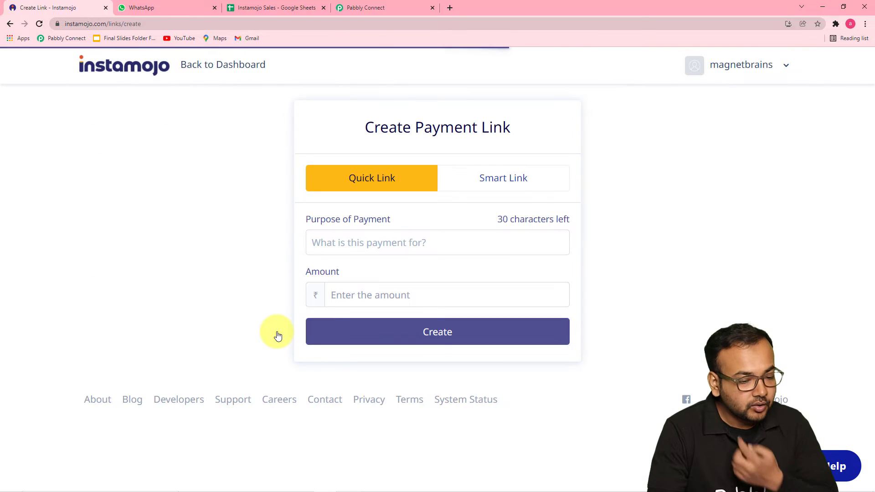
Make a smart link with purpose 'For Ring Light' and a flat ₹10 price, then continue to customisation
{"action": "left_click", "coordinate": [506, 180]}
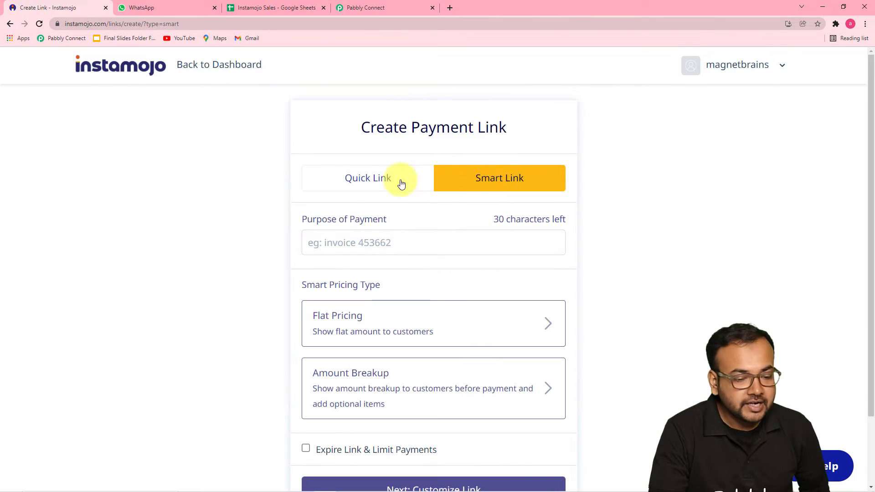
{"action": "scroll", "coordinate": [285, 190], "scroll_direction": "down", "scroll_amount": 3}
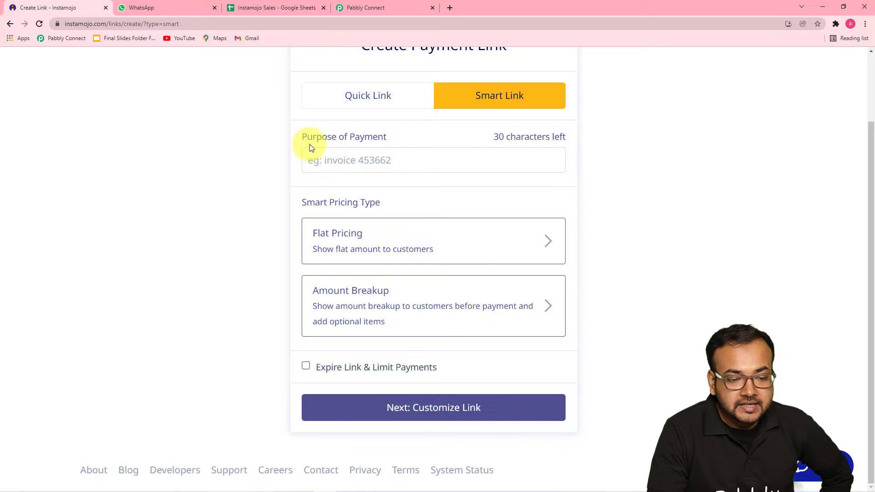
{"action": "left_click", "coordinate": [421, 158]}
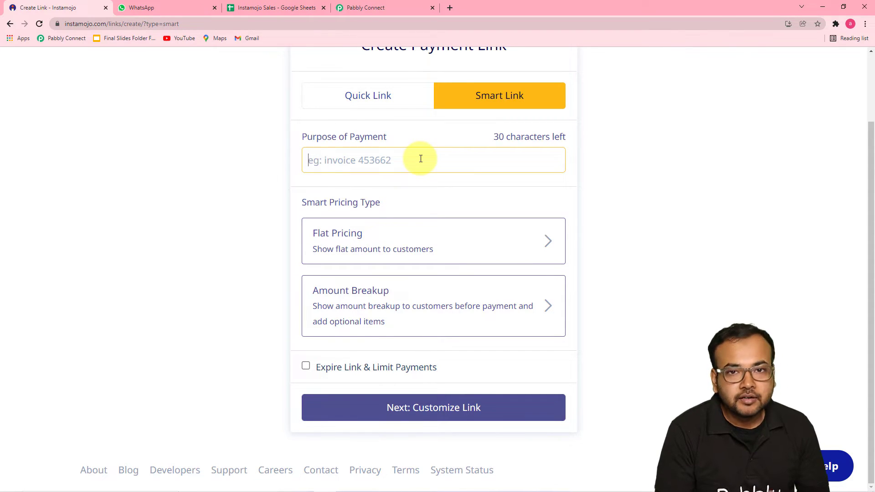
{"action": "type", "text": "Fo"}
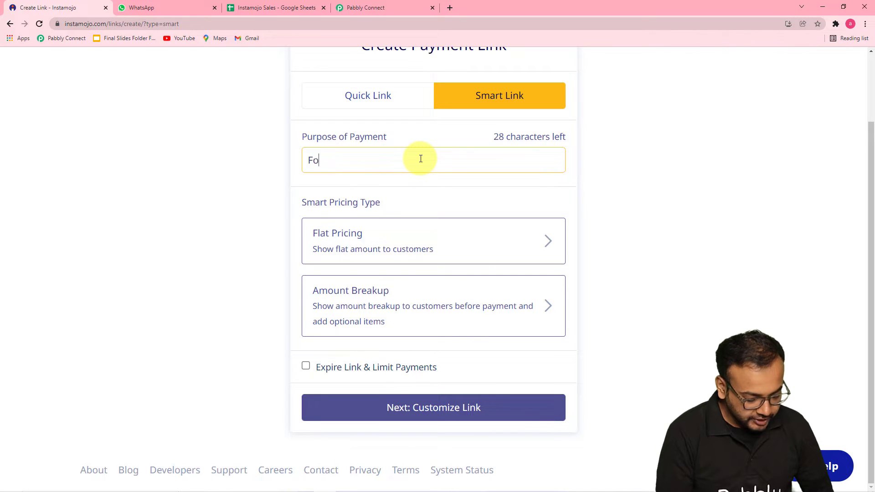
{"action": "type", "text": "r Ring"}
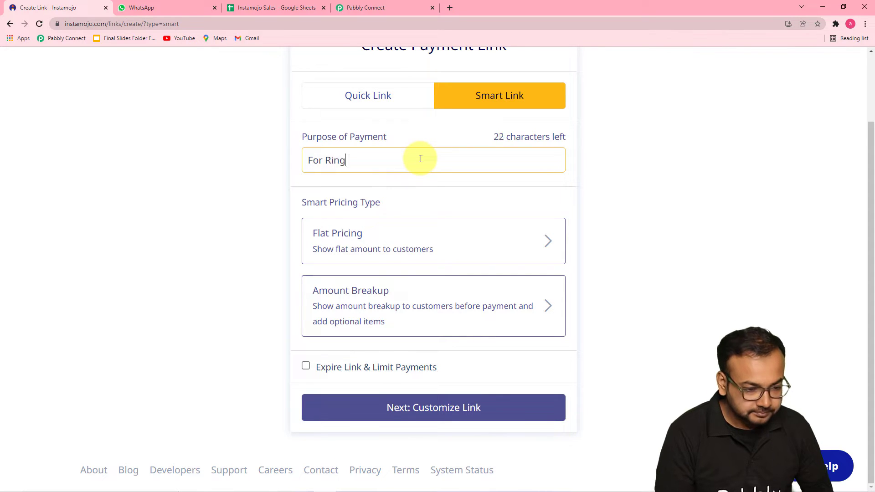
{"action": "type", "text": " Light"}
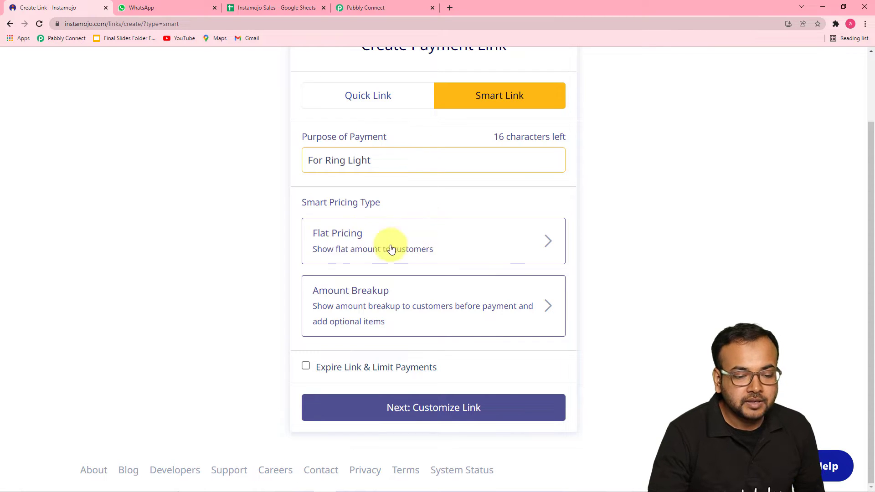
{"action": "left_click", "coordinate": [349, 244]}
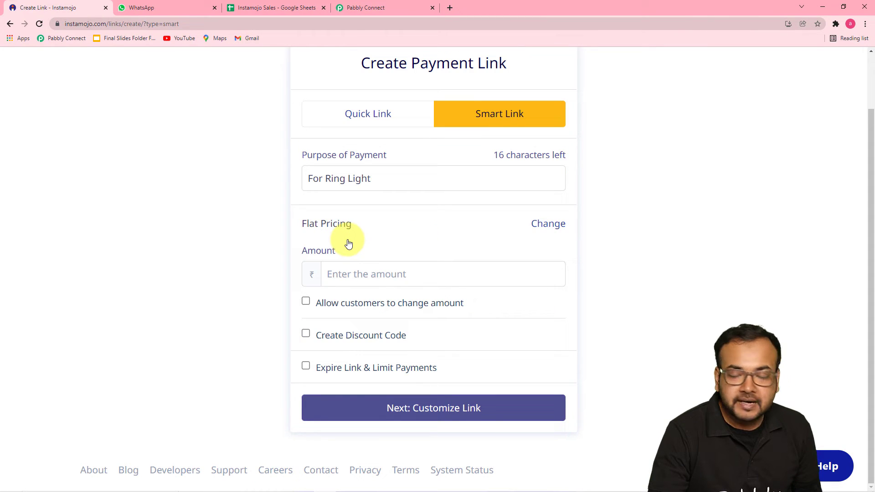
{"action": "left_click", "coordinate": [365, 279]}
{"action": "type", "text": "10"}
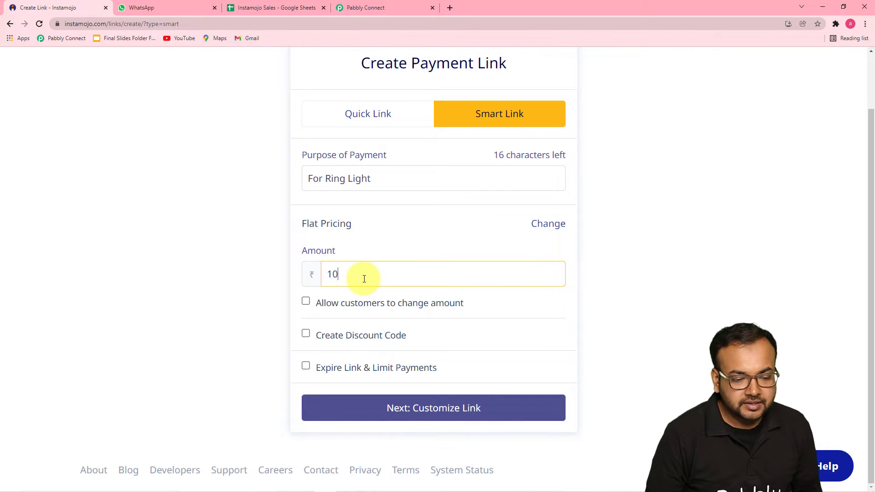
{"action": "left_click", "coordinate": [286, 247]}
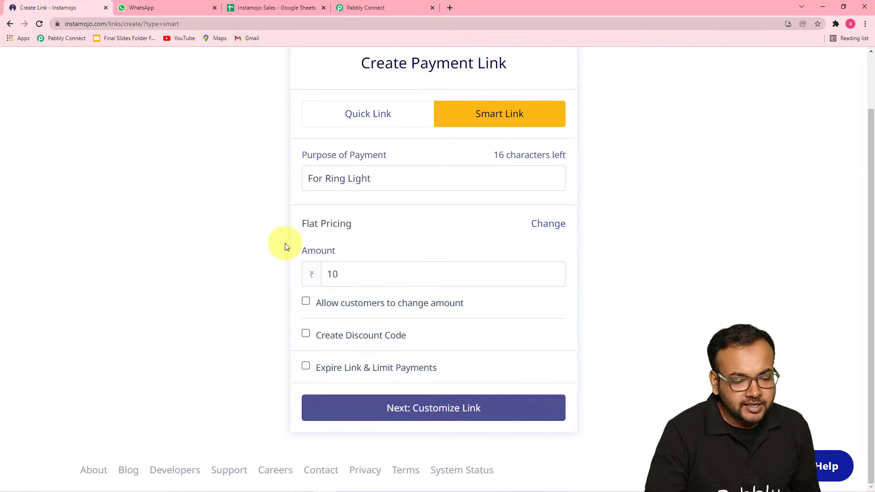
{"action": "left_click", "coordinate": [441, 413]}
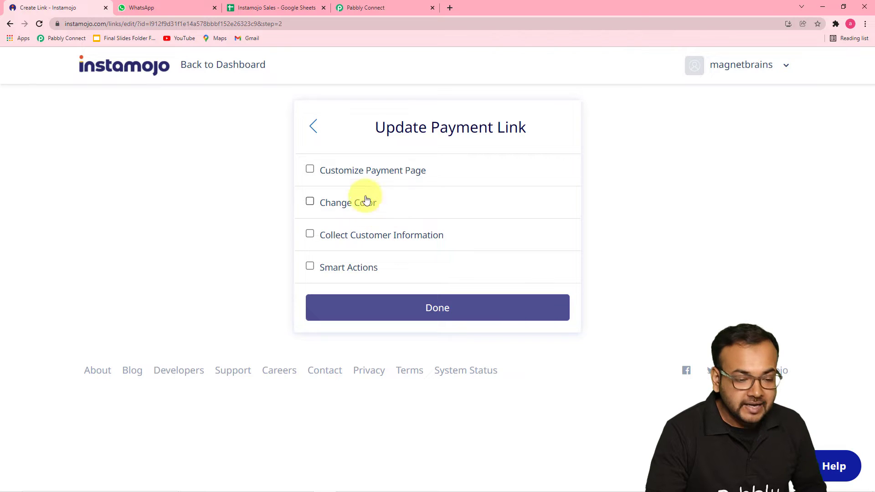
Try payment page customisation with an image, then switch customisation back off
{"action": "left_click", "coordinate": [310, 169]}
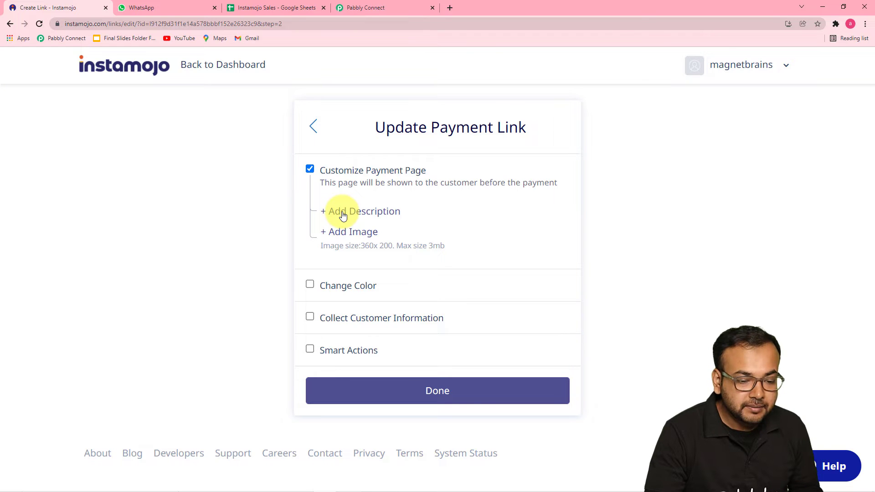
{"action": "left_click", "coordinate": [334, 236]}
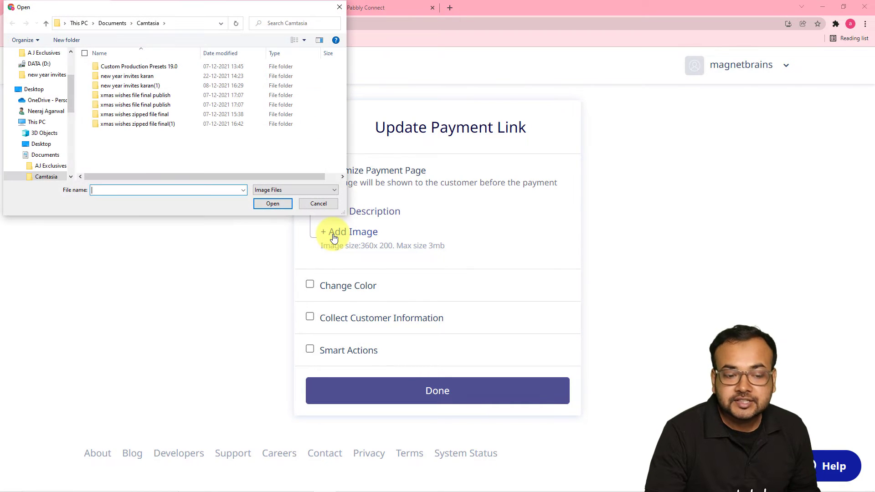
{"action": "left_click", "coordinate": [339, 7]}
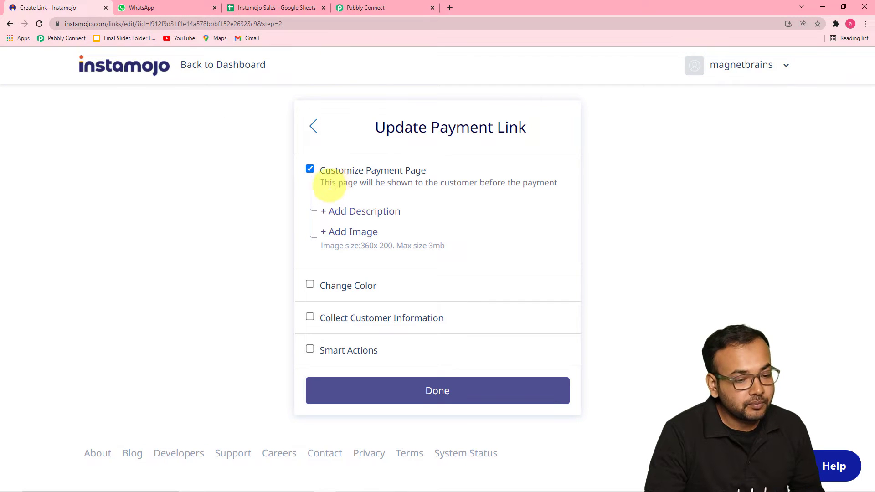
{"action": "left_click", "coordinate": [310, 169]}
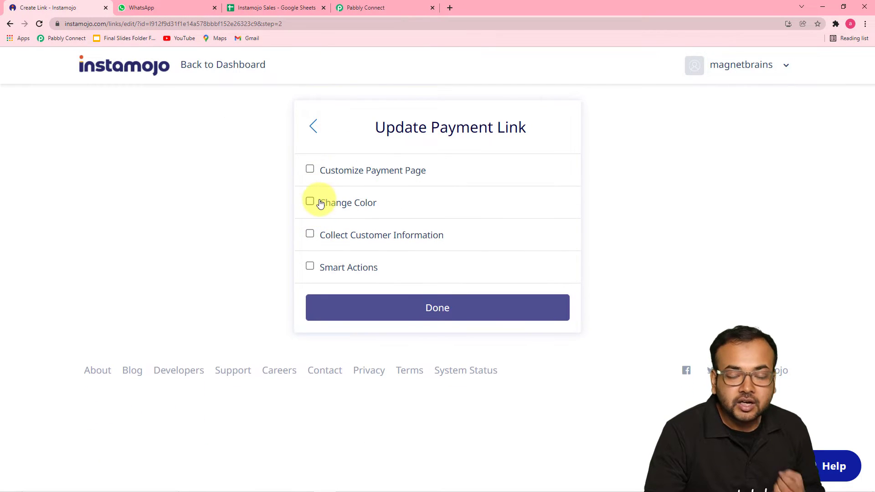
Enable the Add Webhook smart action, paste the Pabbly webhook URL and save the link
{"action": "left_click", "coordinate": [311, 266]}
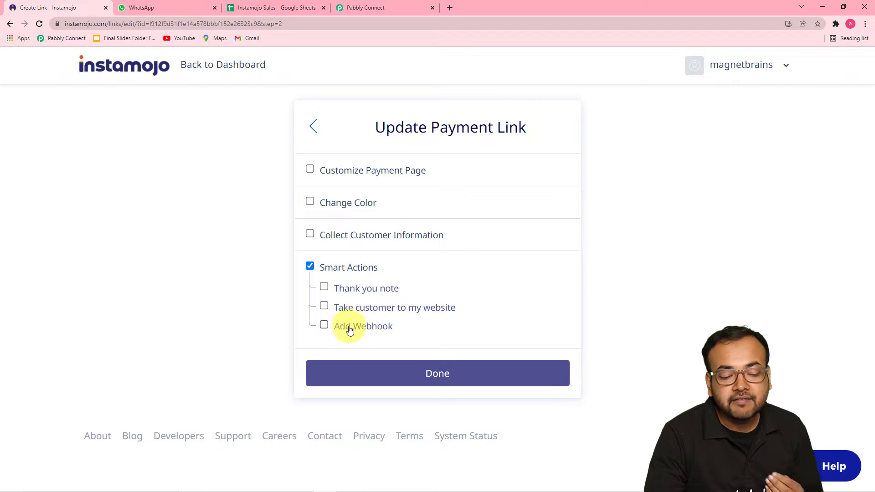
{"action": "left_click", "coordinate": [370, 329]}
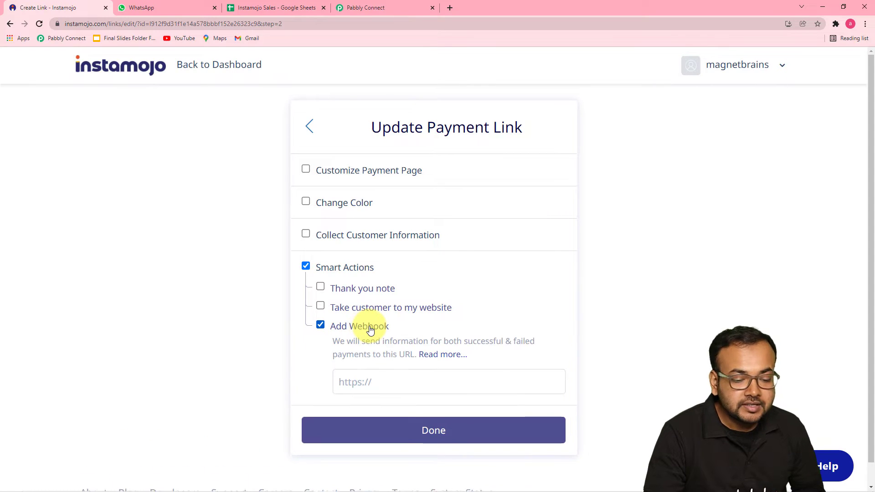
{"action": "scroll", "coordinate": [394, 314], "scroll_direction": "down", "scroll_amount": 1}
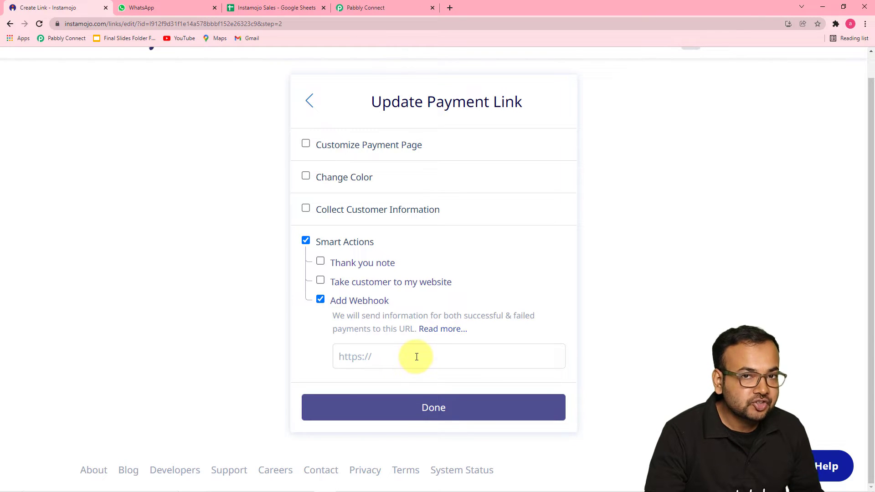
{"action": "left_click", "coordinate": [362, 7]}
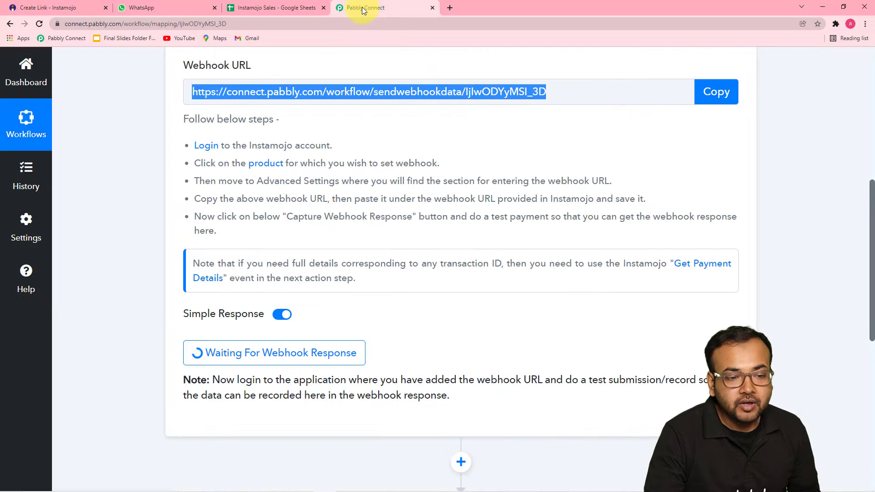
{"action": "left_click", "coordinate": [89, 7]}
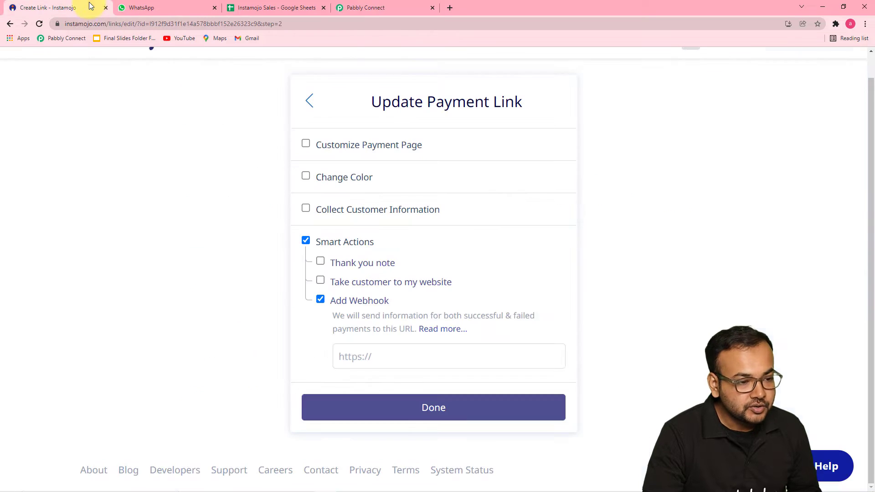
{"action": "right_click", "coordinate": [360, 354]}
{"action": "left_click", "coordinate": [373, 292]}
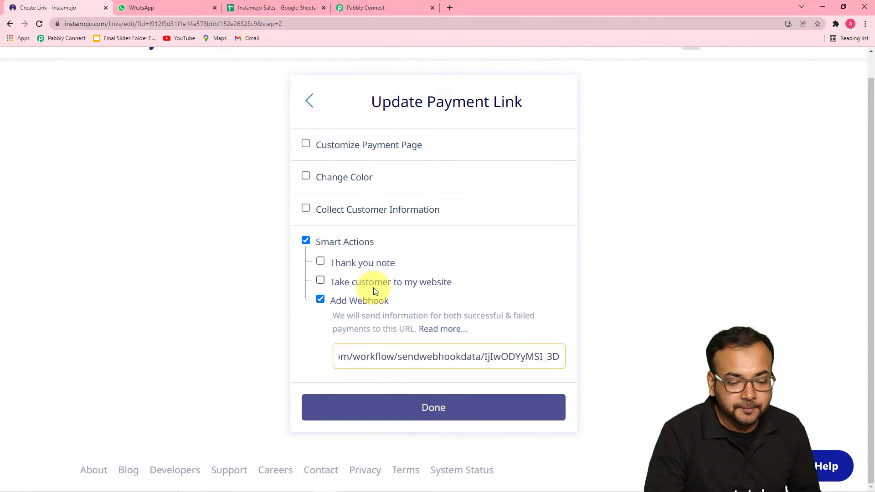
{"action": "left_click", "coordinate": [371, 412]}
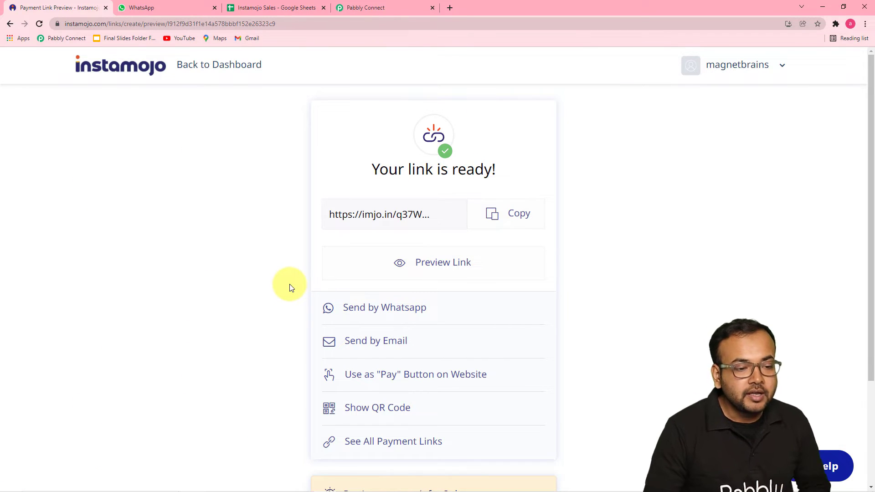
{"action": "left_click", "coordinate": [350, 11]}
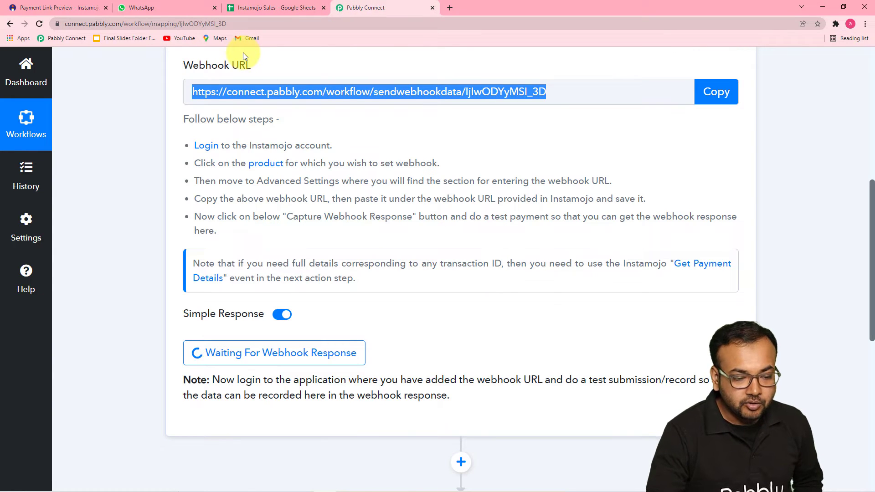
Leave the Pabbly trigger awaiting a webhook response and return to the Ring Light link's ready page
{"action": "scroll", "coordinate": [283, 146], "scroll_direction": "down", "scroll_amount": 2}
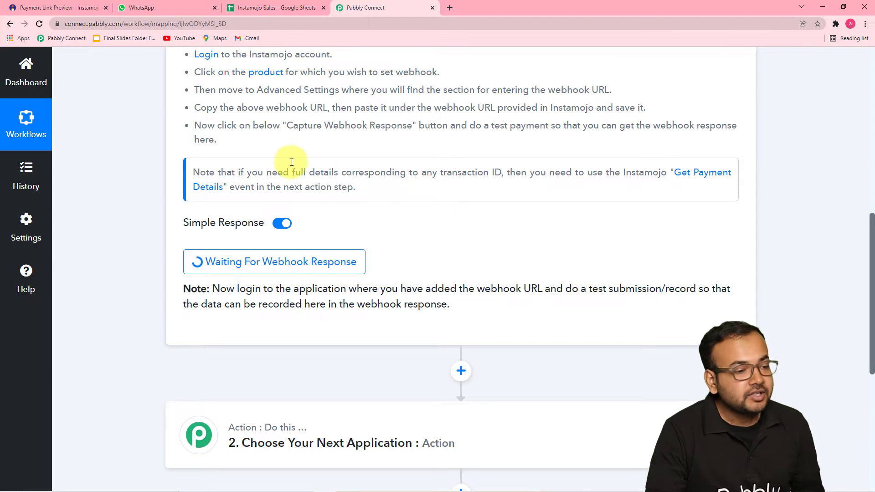
{"action": "left_click", "coordinate": [87, 8]}
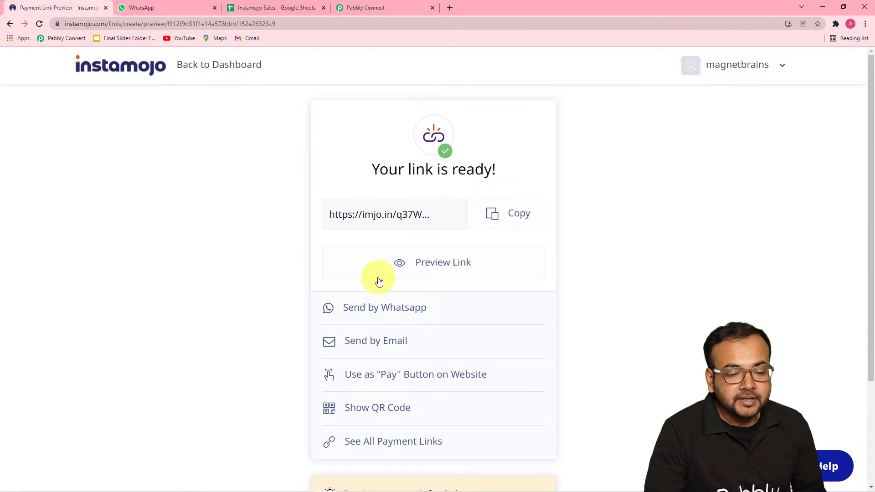
Copy the Ring Light payment link and load it in a new browser tab
{"action": "left_click", "coordinate": [500, 215]}
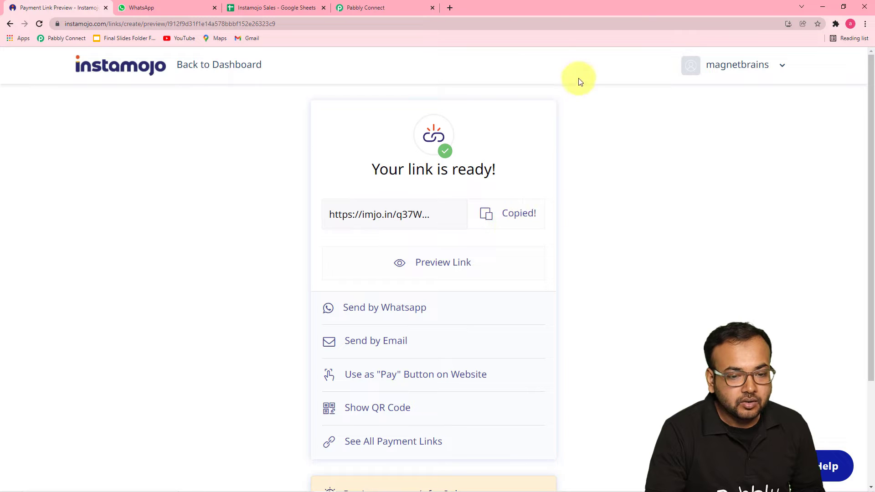
{"action": "left_click", "coordinate": [451, 8]}
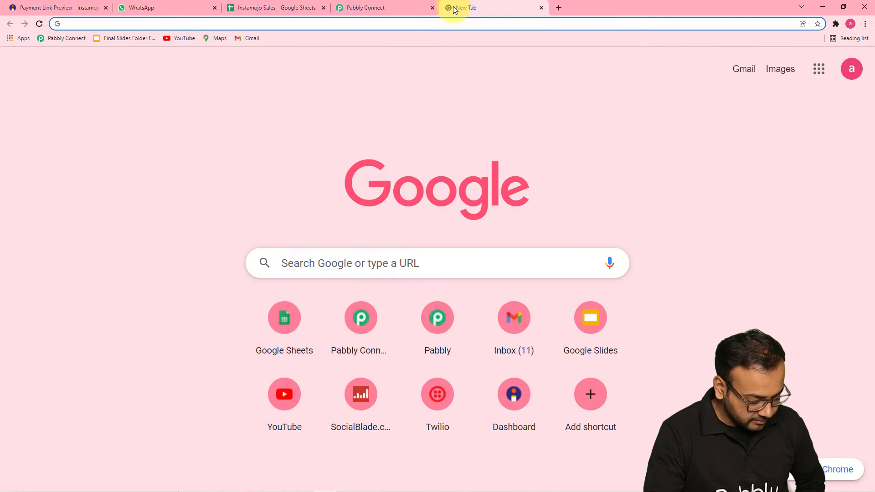
{"action": "key", "text": "ctrl+v"}
{"action": "key", "text": "Return"}
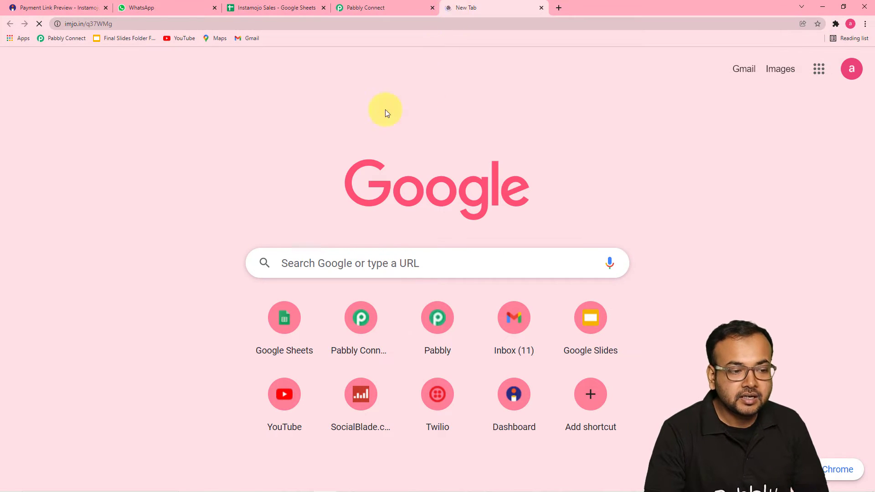
{"action": "scroll", "coordinate": [323, 181], "scroll_direction": "down", "scroll_amount": 2}
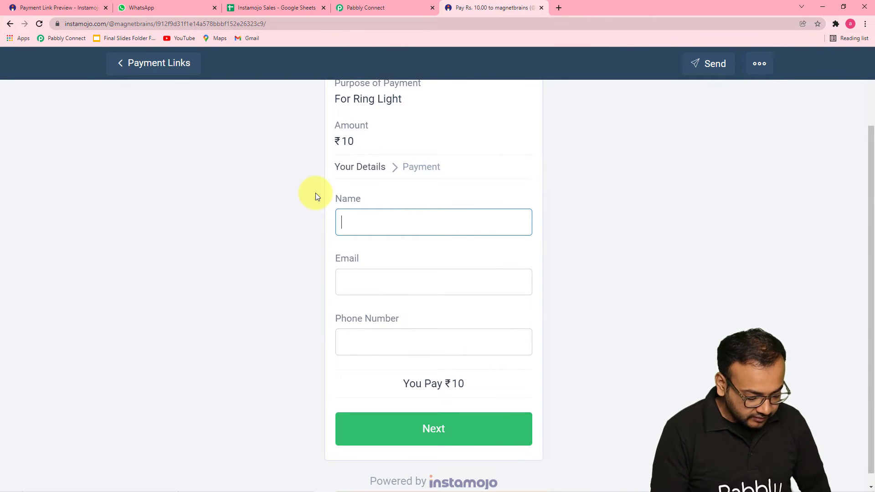
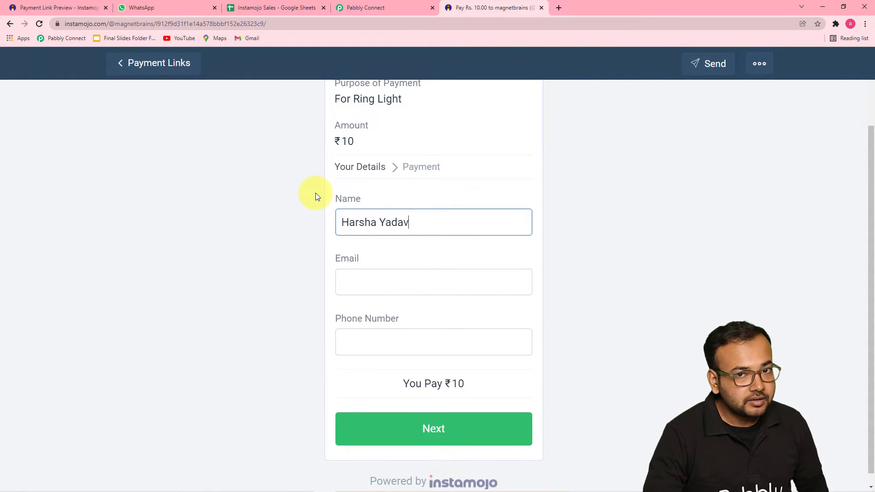
Fill in the buyer's name, email and saved phone number, then proceed to the ₹10 payment QR
{"action": "left_click", "coordinate": [312, 220]}
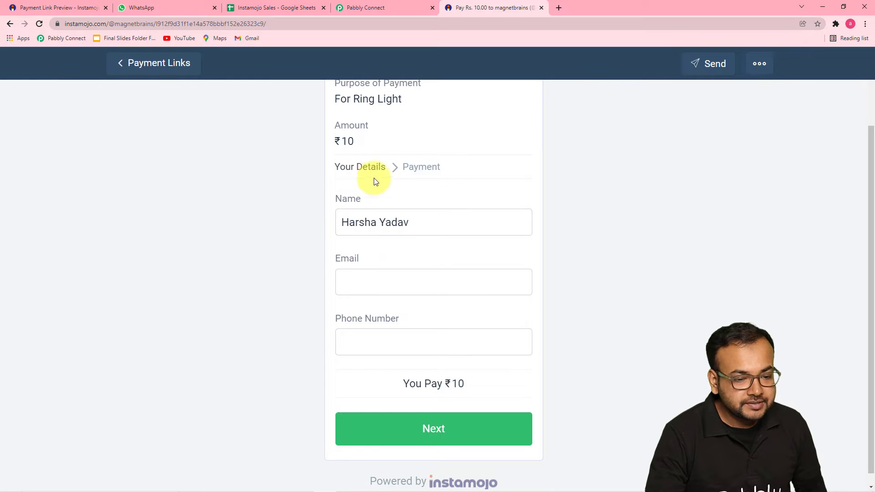
{"action": "left_click", "coordinate": [384, 287]}
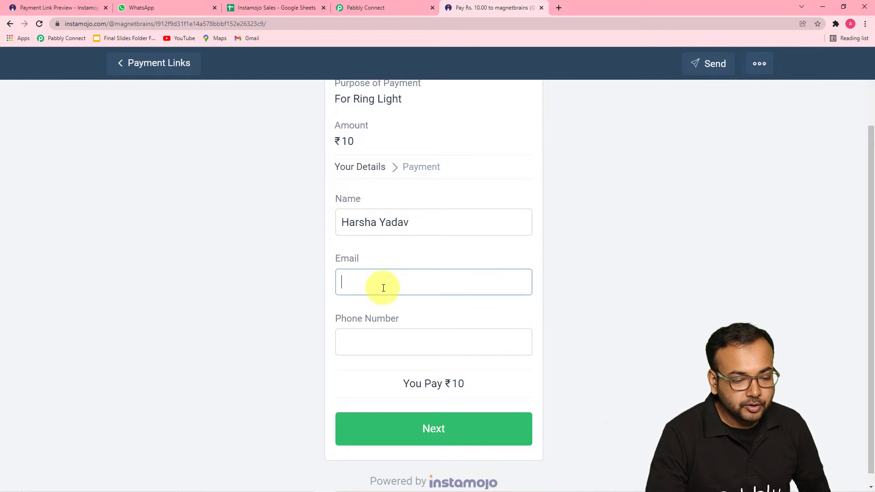
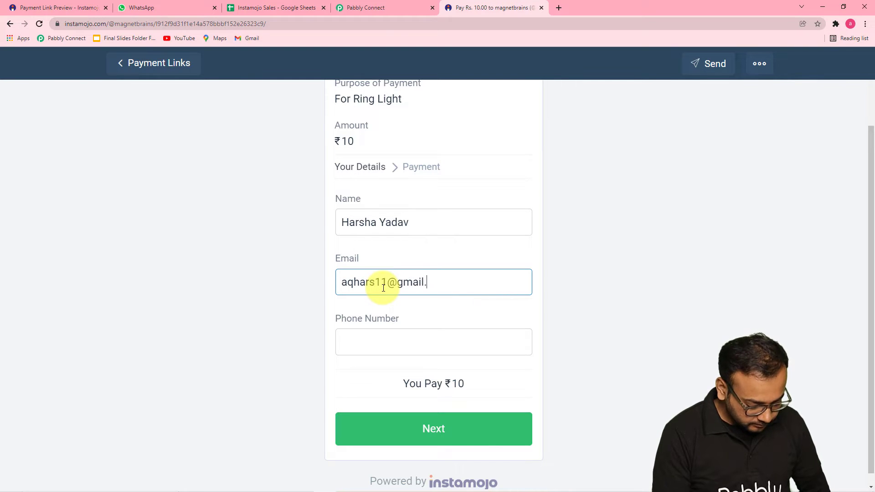
{"action": "left_click", "coordinate": [387, 340]}
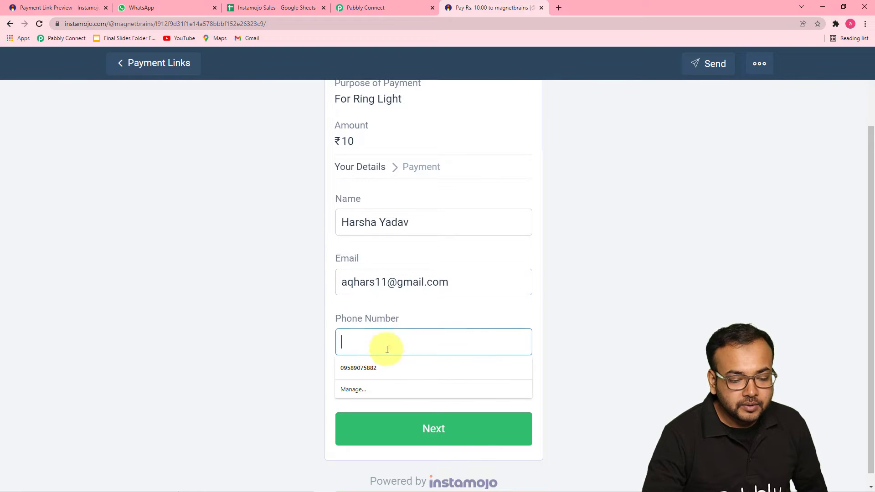
{"action": "left_click", "coordinate": [375, 371]}
{"action": "left_click", "coordinate": [386, 429]}
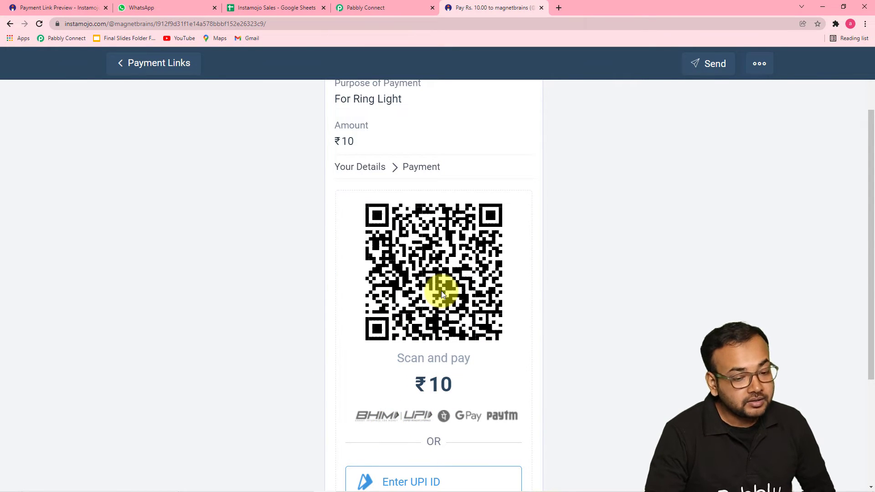
Complete the ₹10 ring light payment until Payment Successful, then return to the Pabbly Connect workflow
{"action": "scroll", "coordinate": [448, 262], "scroll_direction": "down", "scroll_amount": 3}
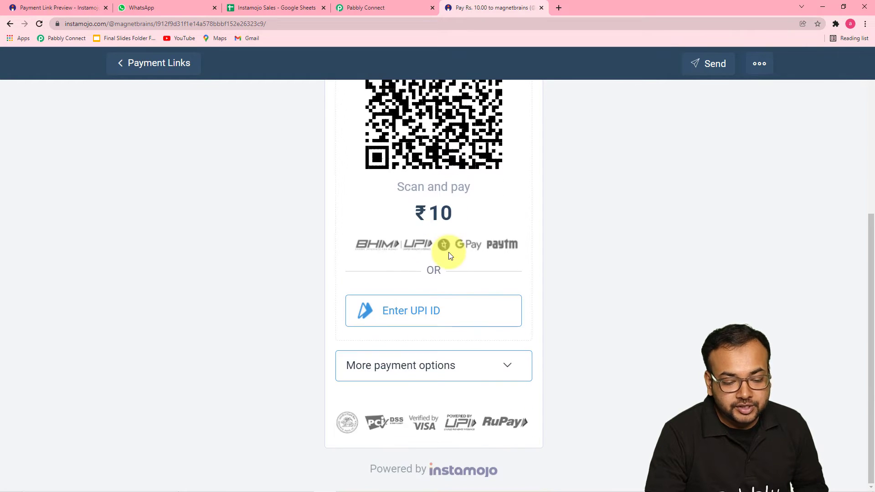
{"action": "scroll", "coordinate": [455, 277], "scroll_direction": "up", "scroll_amount": 4}
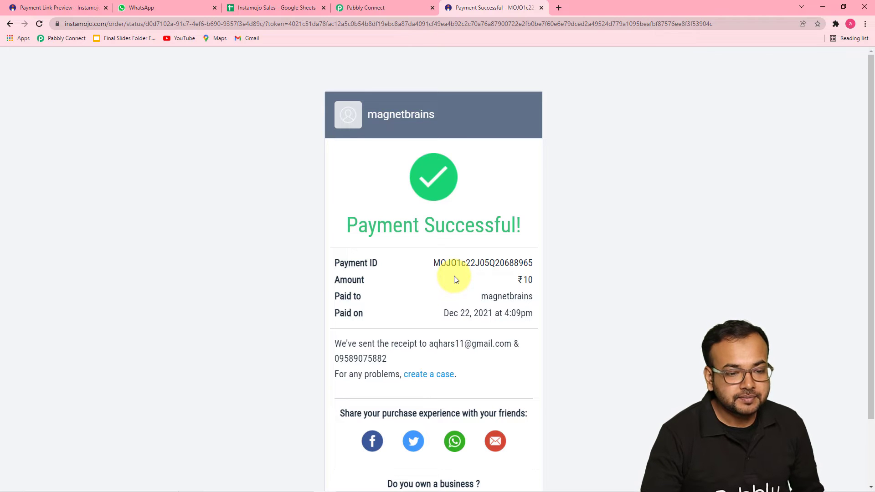
{"action": "left_click", "coordinate": [367, 8]}
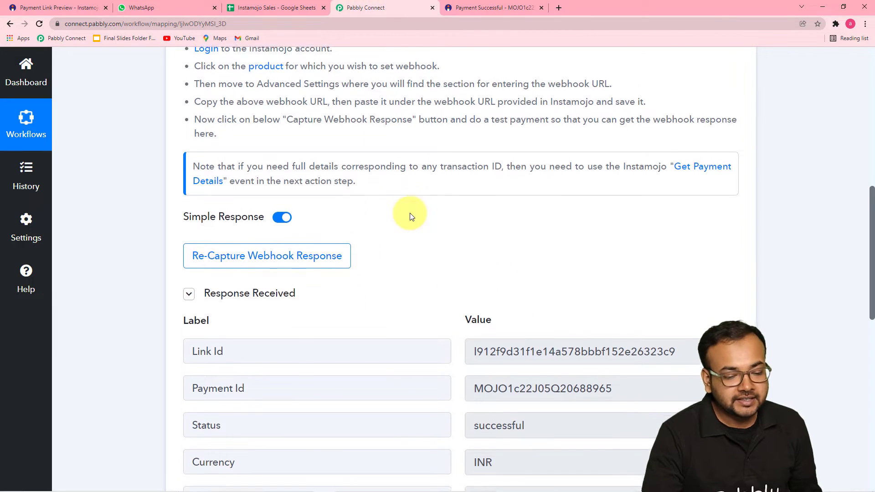
Review the captured response (successful, INR, 10.00) and expand the '2. Choose Your Next Application' card
{"action": "scroll", "coordinate": [410, 215], "scroll_direction": "down", "scroll_amount": 2}
{"action": "scroll", "coordinate": [410, 214], "scroll_direction": "down", "scroll_amount": 2}
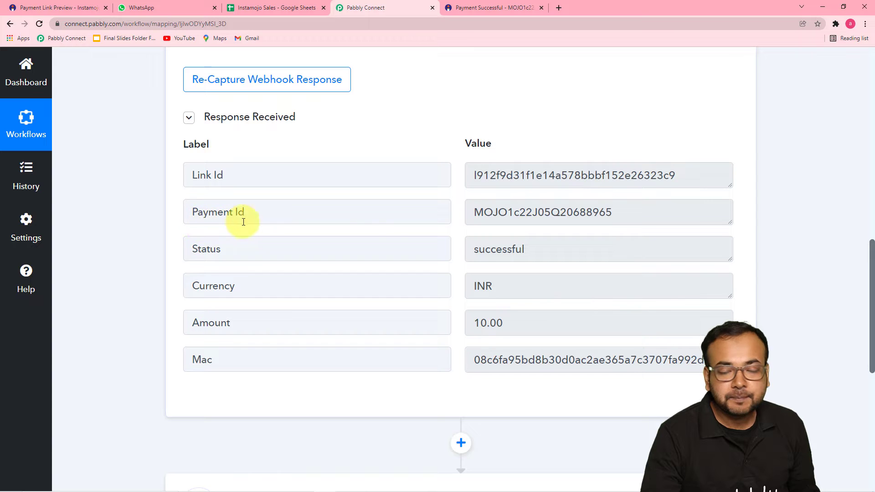
{"action": "scroll", "coordinate": [486, 229], "scroll_direction": "down", "scroll_amount": 2}
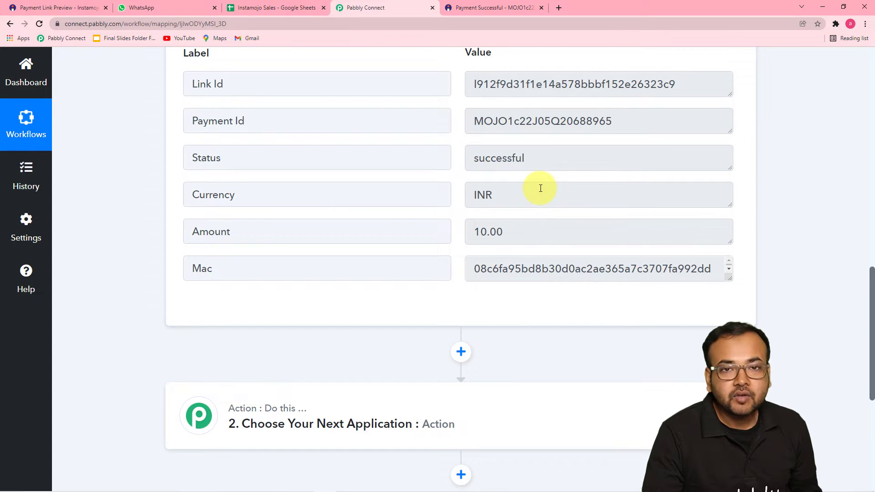
{"action": "scroll", "coordinate": [391, 185], "scroll_direction": "down", "scroll_amount": 2}
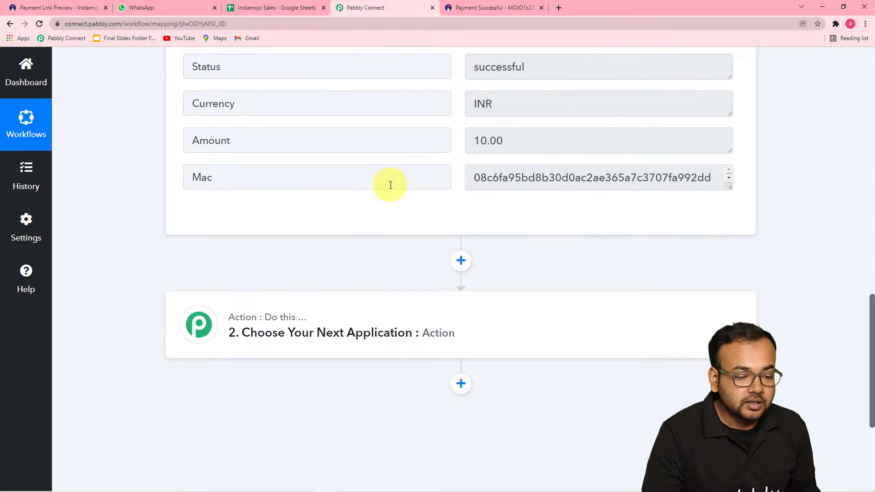
{"action": "left_click", "coordinate": [359, 338]}
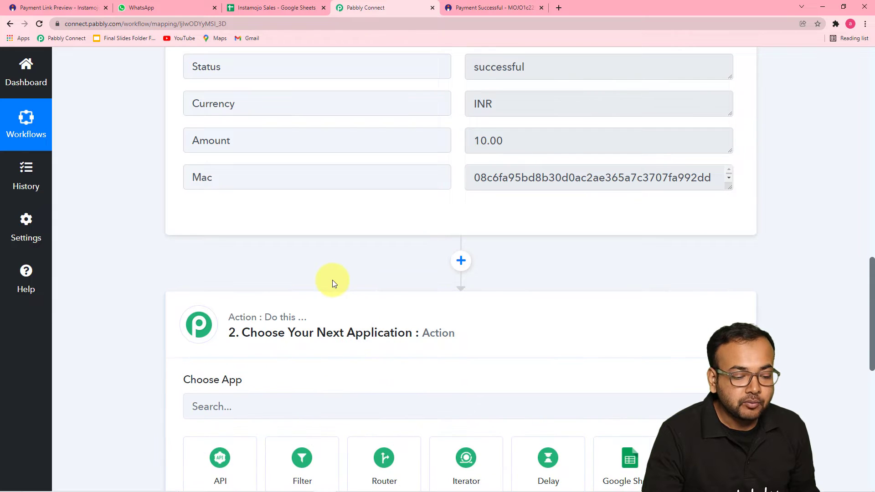
Set the second step to Instamojo, found by searching 'ins', with the Get Payment Details event, ready to connect
{"action": "scroll", "coordinate": [333, 282], "scroll_direction": "down", "scroll_amount": 2}
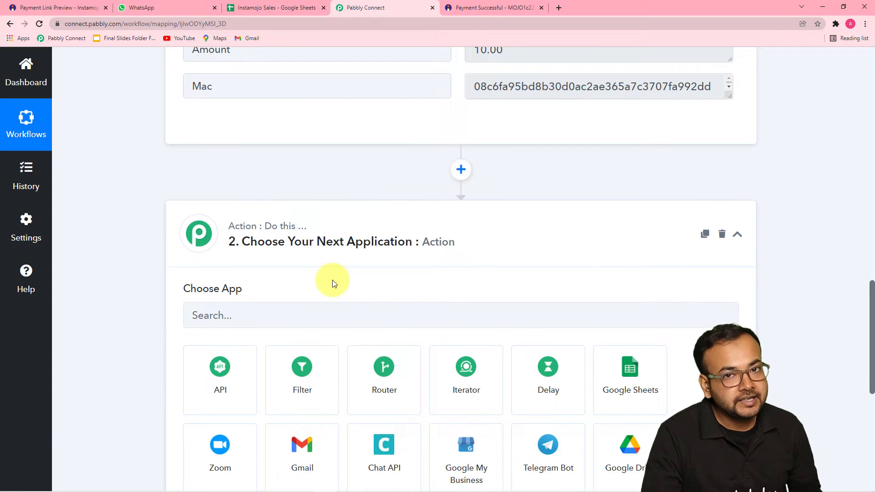
{"action": "scroll", "coordinate": [333, 269], "scroll_direction": "down", "scroll_amount": 3}
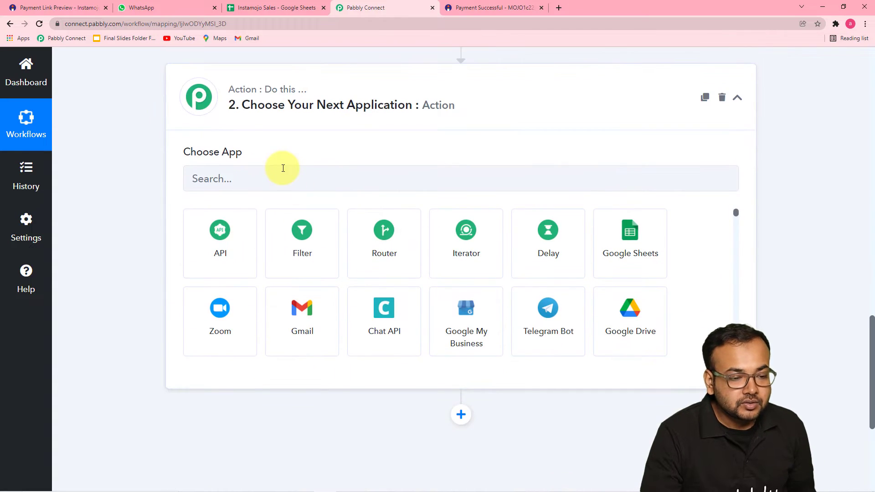
{"action": "left_click", "coordinate": [258, 183]}
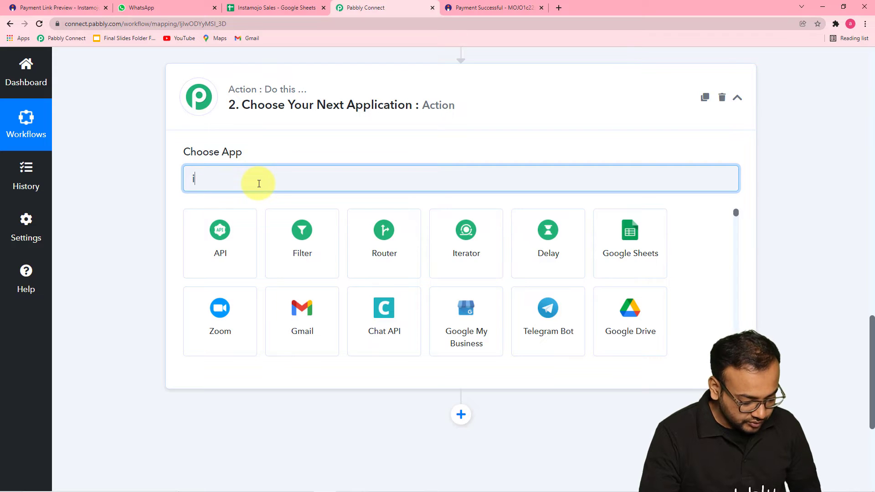
{"action": "type", "text": "insr"}
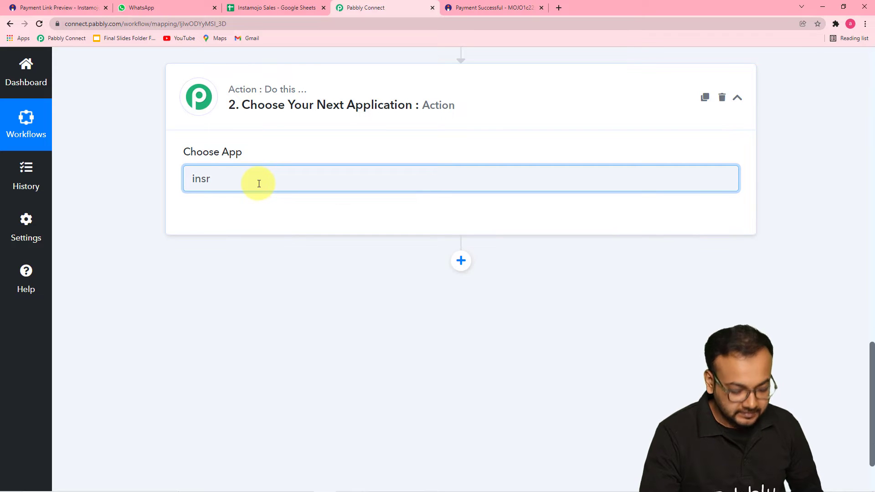
{"action": "key", "text": "BackSpace"}
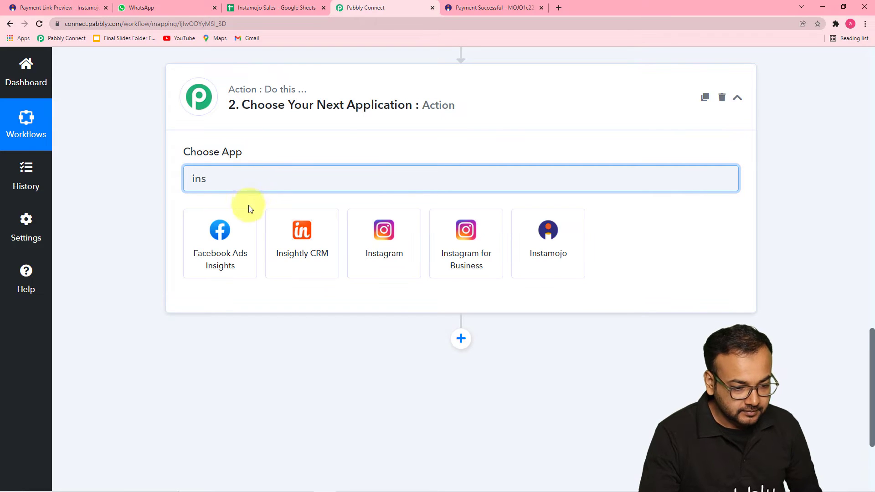
{"action": "left_click", "coordinate": [543, 244]}
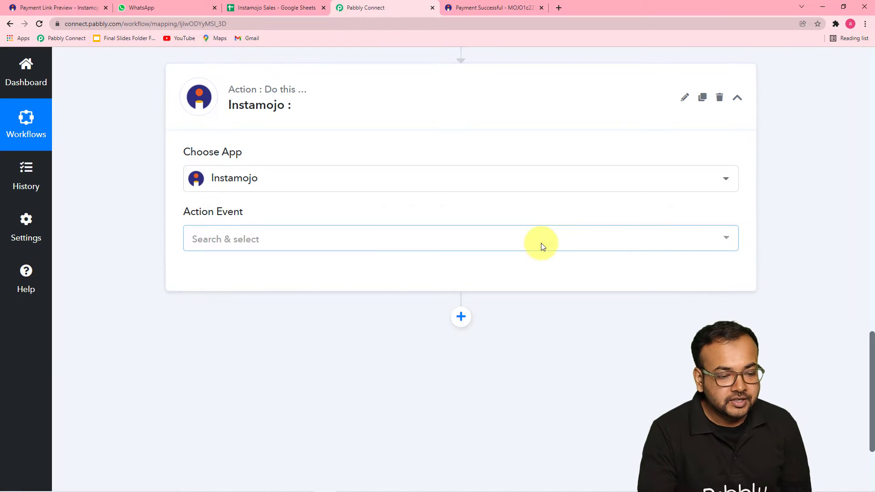
{"action": "left_click", "coordinate": [326, 241]}
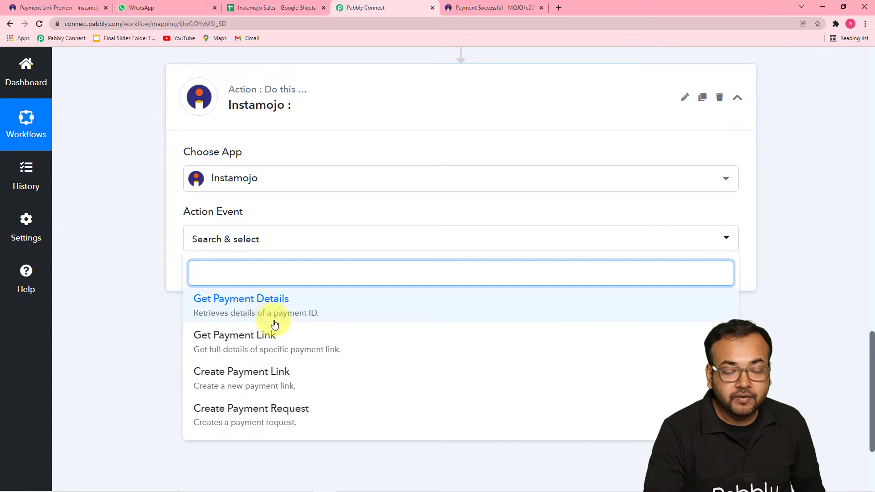
{"action": "left_click", "coordinate": [290, 312]}
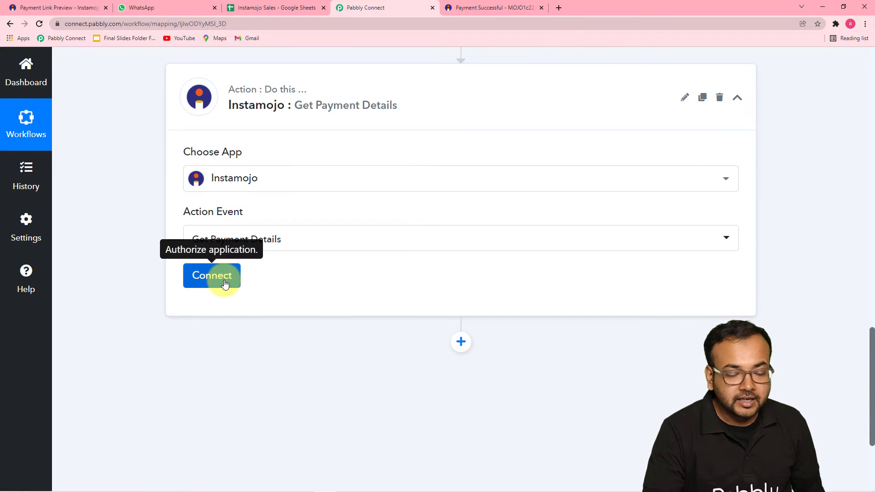
{"action": "left_click", "coordinate": [211, 274]}
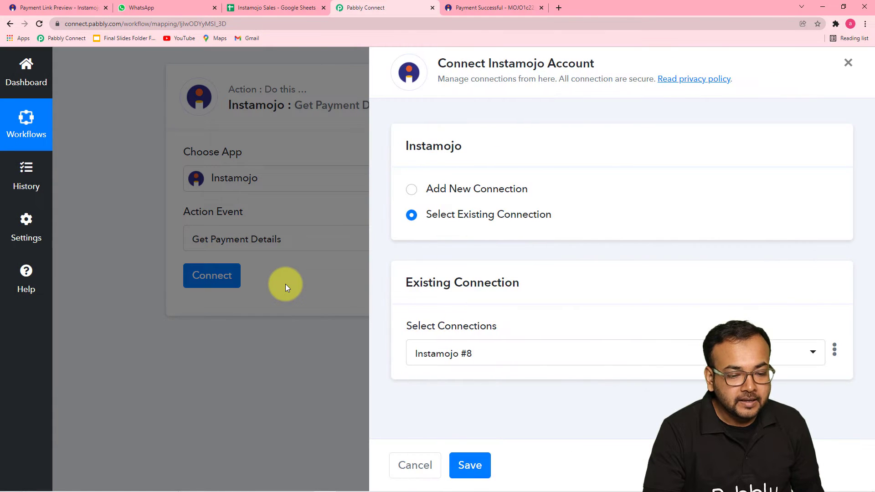
Choose Add New Connection for Instamojo, then switch to the Instamojo payment link page
{"action": "left_click", "coordinate": [408, 191]}
{"action": "scroll", "coordinate": [440, 246], "scroll_direction": "down", "scroll_amount": 2}
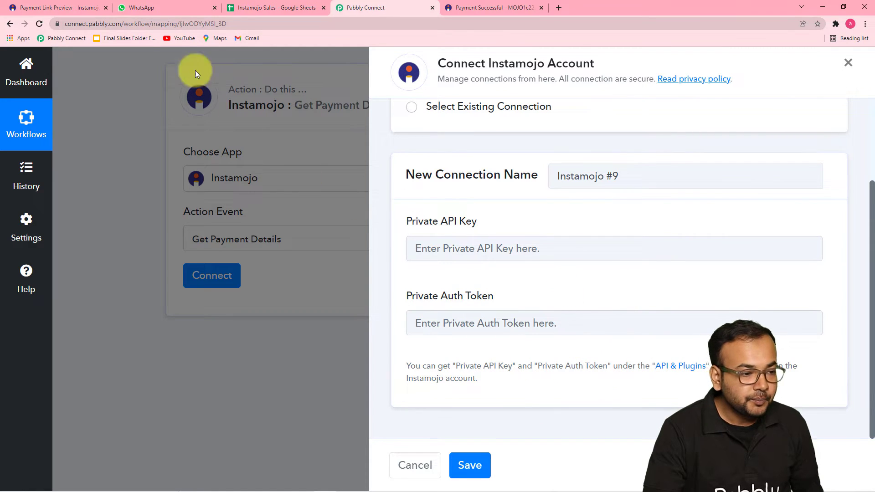
{"action": "left_click", "coordinate": [80, 9]}
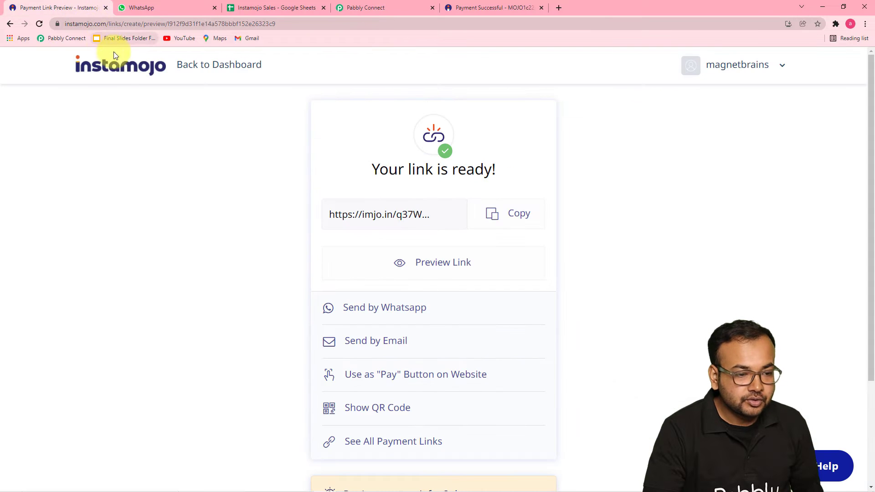
Copy the Private API Key from Instamojo's API & Plugins page into Pabbly's Private API Key field
{"action": "left_click", "coordinate": [193, 69]}
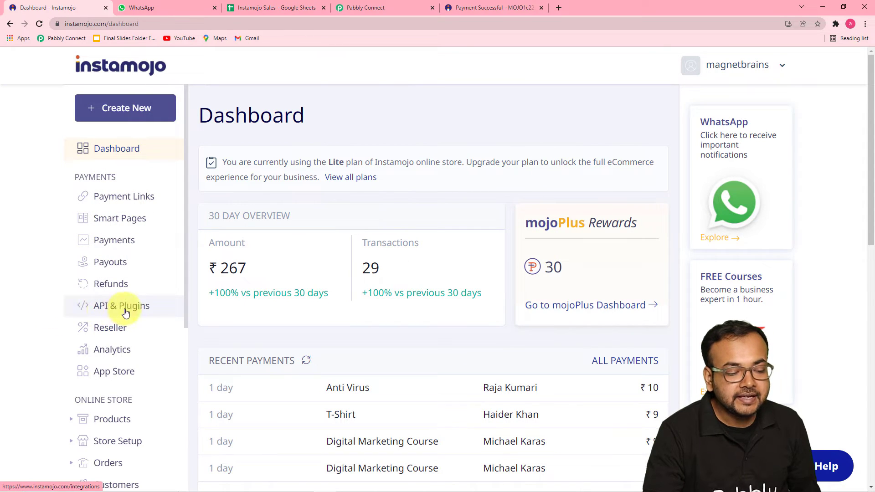
{"action": "left_click", "coordinate": [149, 309]}
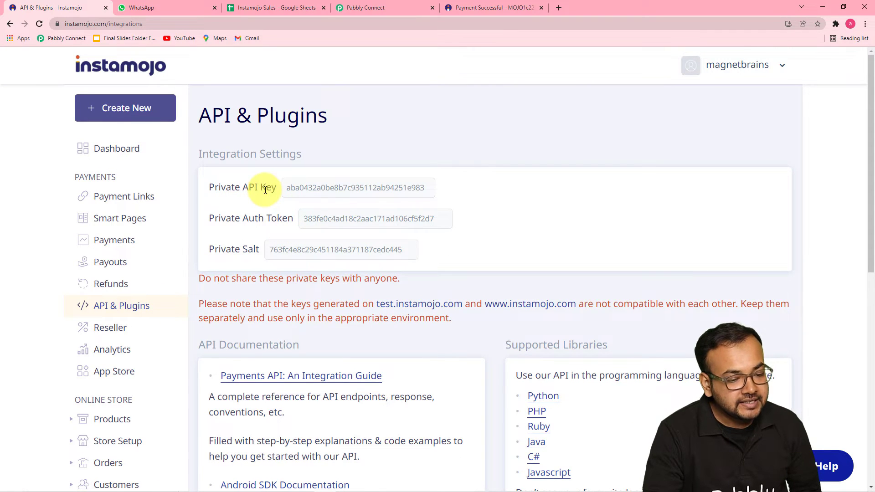
{"action": "double_click", "coordinate": [311, 185]}
{"action": "right_click", "coordinate": [311, 185]}
{"action": "left_click", "coordinate": [322, 193]}
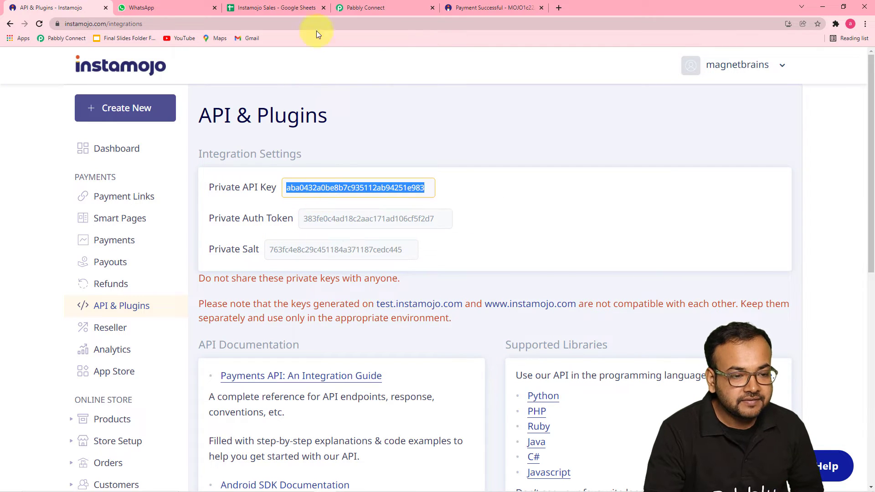
{"action": "left_click", "coordinate": [361, 5]}
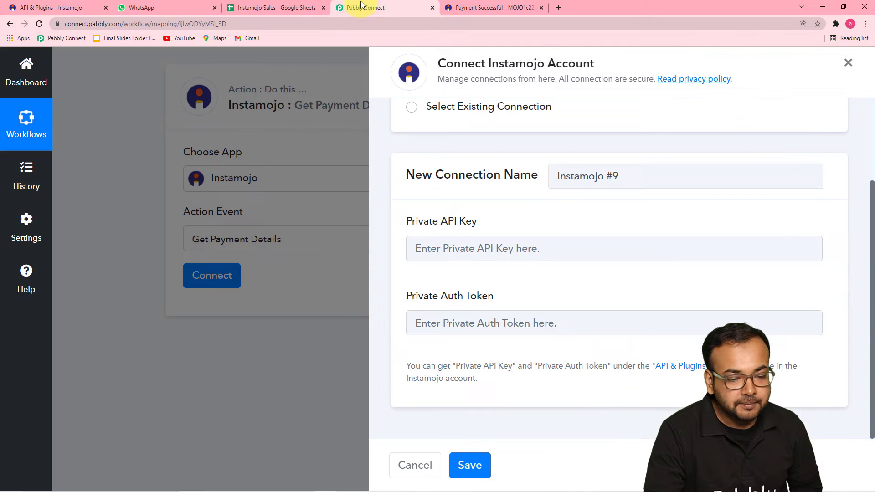
{"action": "right_click", "coordinate": [430, 253]}
{"action": "left_click", "coordinate": [456, 325]}
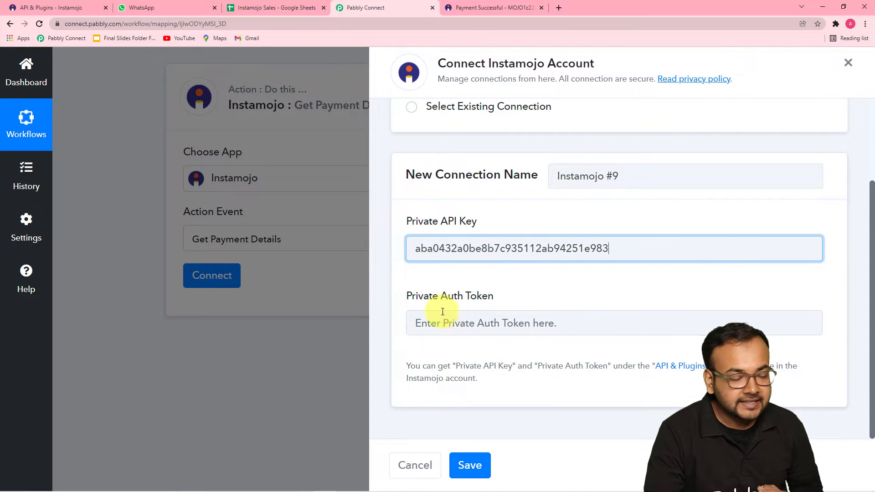
Copy the Private Auth Token into Pabbly's Private Auth Token field and save the connection
{"action": "left_click", "coordinate": [84, 9]}
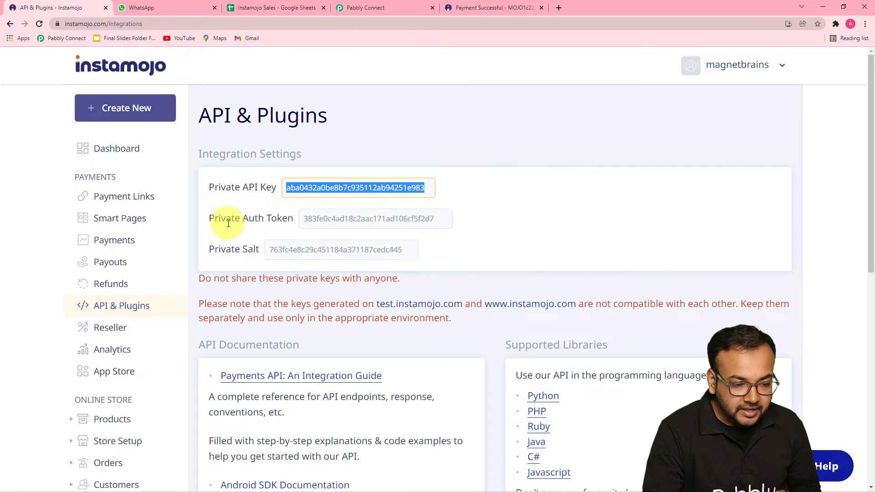
{"action": "left_click", "coordinate": [311, 218]}
{"action": "right_click", "coordinate": [311, 219]}
{"action": "left_click", "coordinate": [317, 222]}
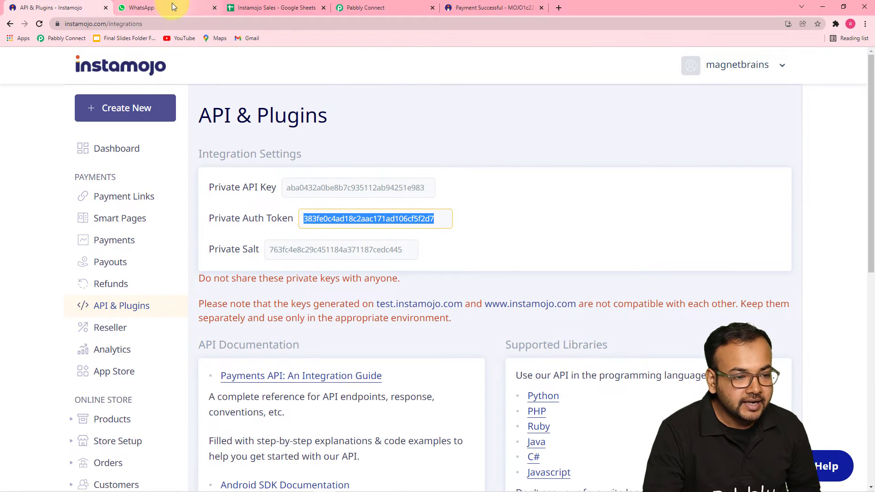
{"action": "left_click", "coordinate": [365, 9]}
{"action": "right_click", "coordinate": [452, 323]}
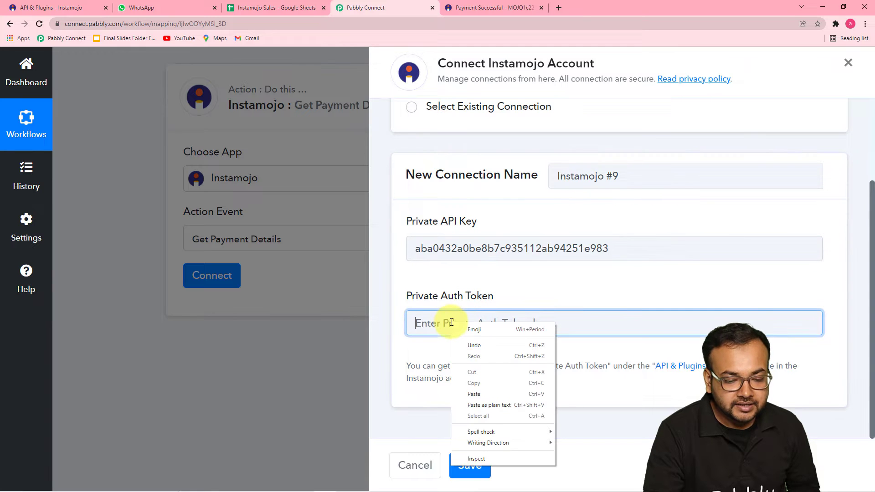
{"action": "left_click", "coordinate": [471, 392]}
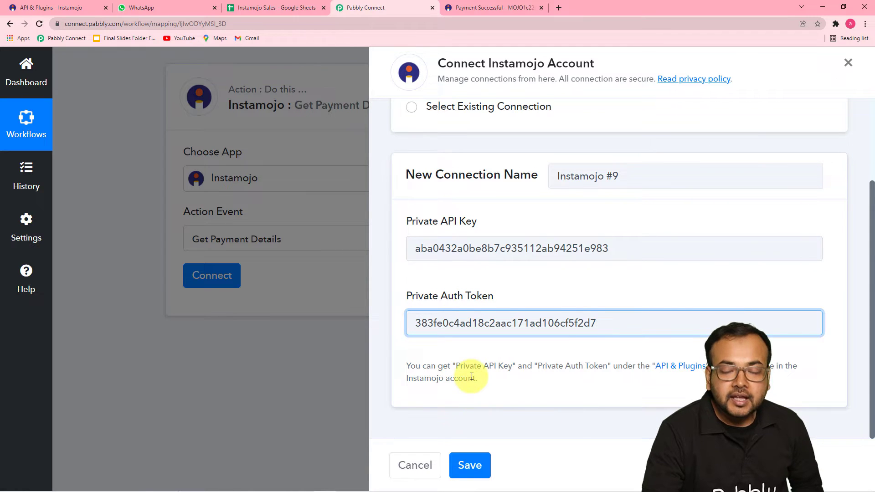
{"action": "left_click", "coordinate": [476, 466]}
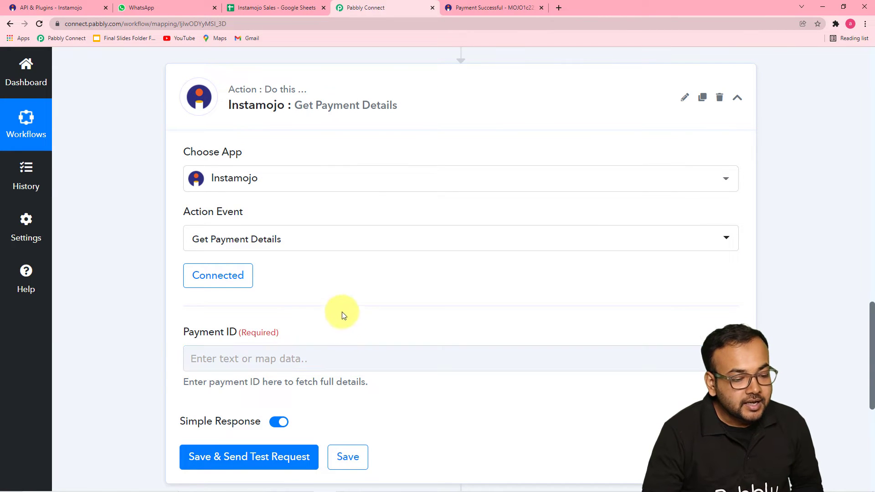
Scroll up to the trigger's Payment Id in Response Received, then down to the Get Payment Details step
{"action": "scroll", "coordinate": [344, 316], "scroll_direction": "down", "scroll_amount": 3}
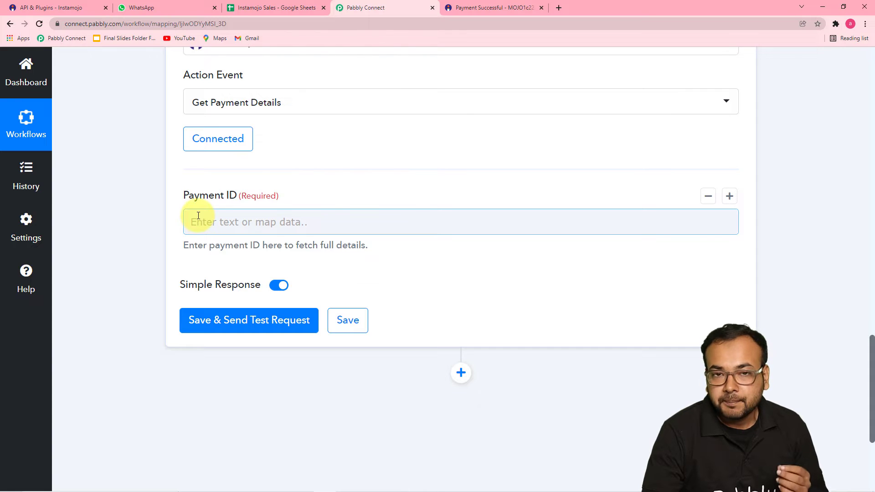
{"action": "scroll", "coordinate": [339, 213], "scroll_direction": "up", "scroll_amount": 5}
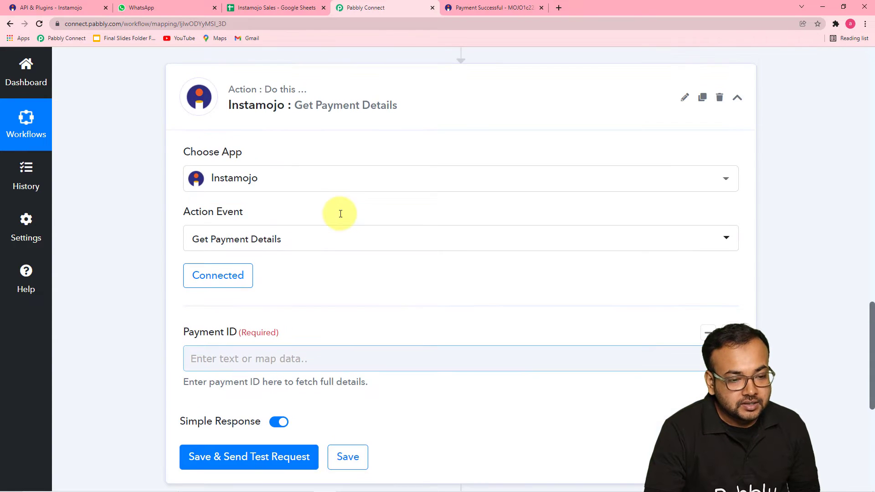
{"action": "scroll", "coordinate": [341, 215], "scroll_direction": "up", "scroll_amount": 7}
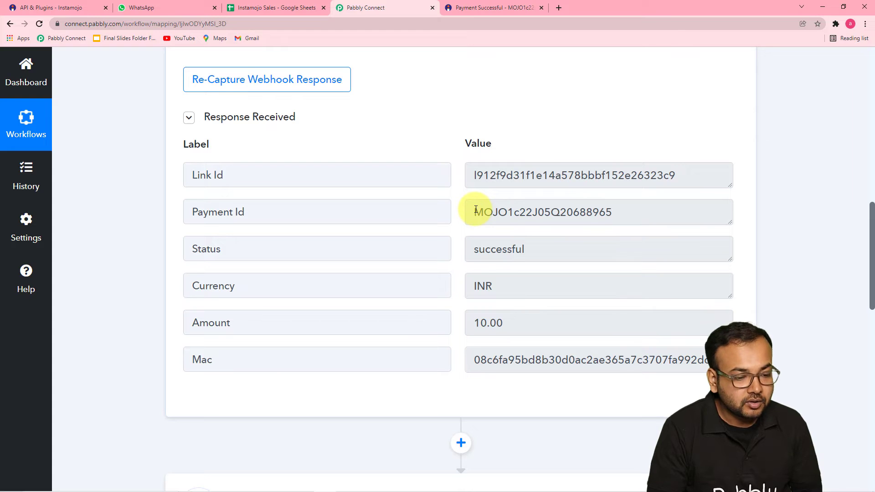
{"action": "scroll", "coordinate": [416, 181], "scroll_direction": "down", "scroll_amount": 5}
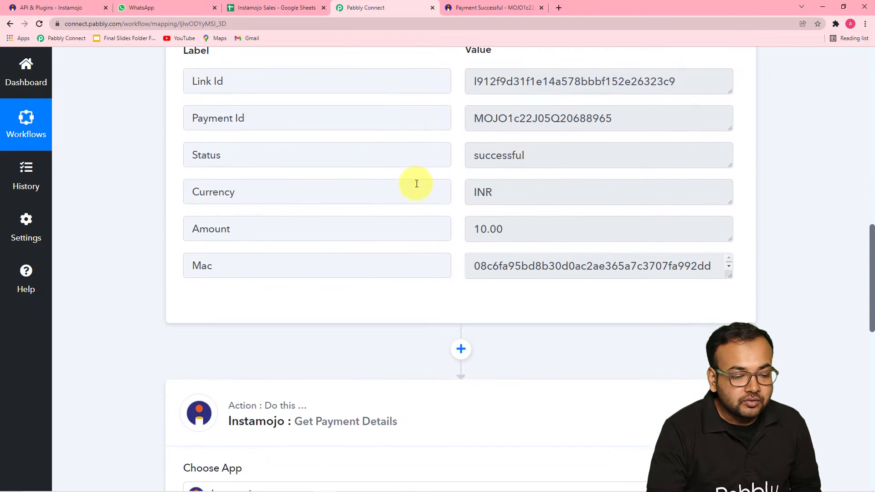
{"action": "scroll", "coordinate": [417, 185], "scroll_direction": "down", "scroll_amount": 2}
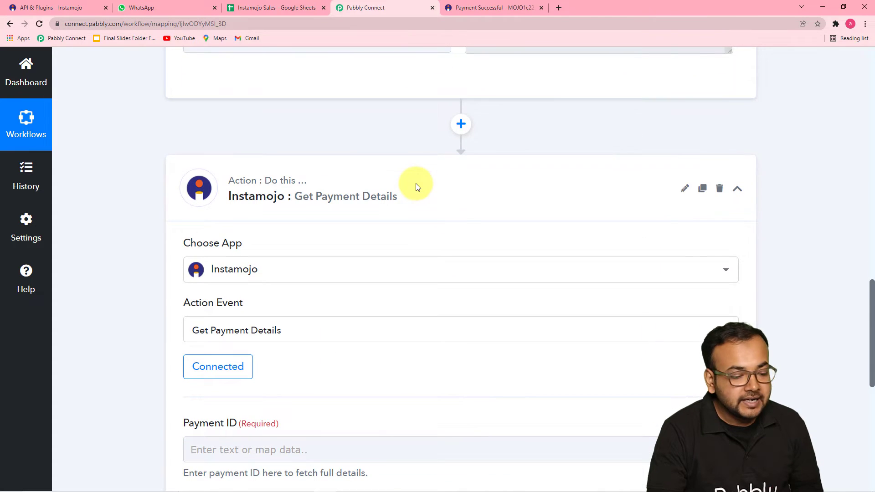
{"action": "scroll", "coordinate": [417, 186], "scroll_direction": "down", "scroll_amount": 8}
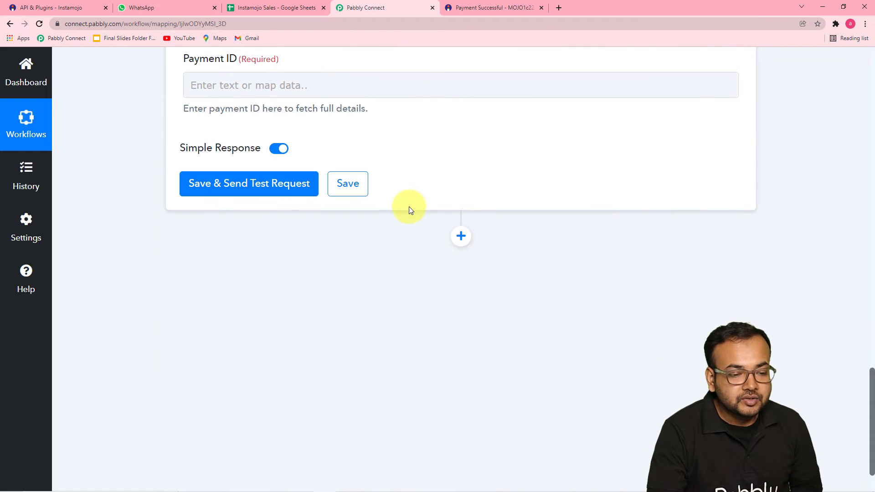
Map the New Sale trigger's Payment Id into Payment ID and send a test request returning 10.00 INR
{"action": "left_click", "coordinate": [373, 84]}
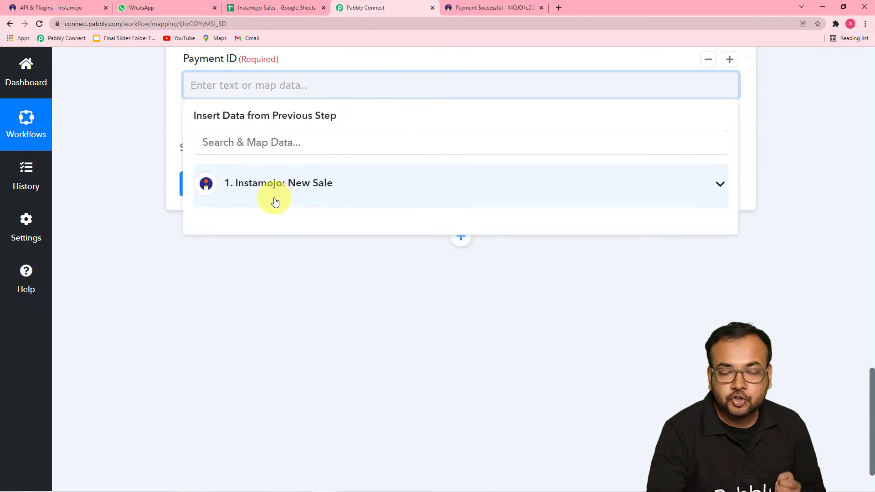
{"action": "left_click", "coordinate": [314, 189]}
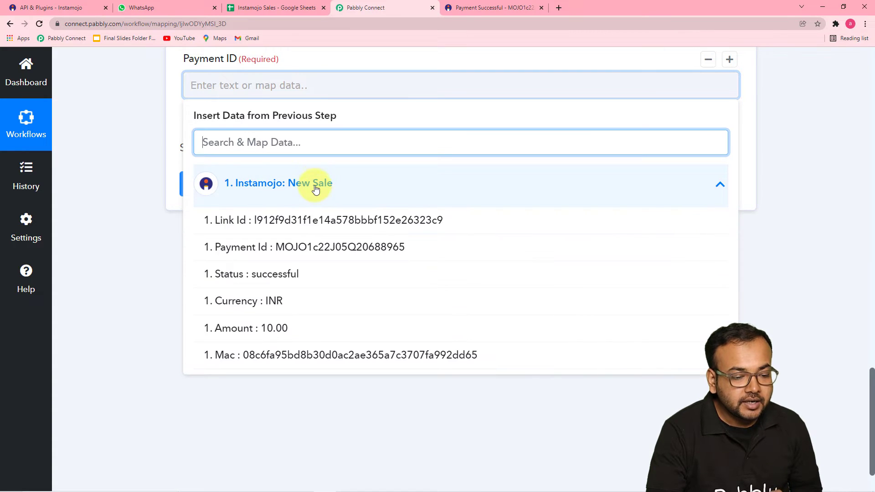
{"action": "left_click", "coordinate": [273, 254]}
{"action": "left_click", "coordinate": [273, 254]}
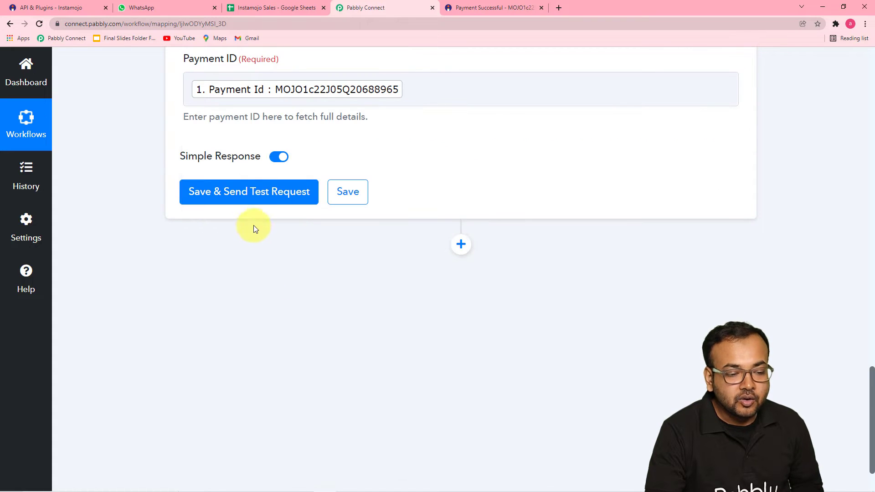
{"action": "left_click", "coordinate": [252, 202]}
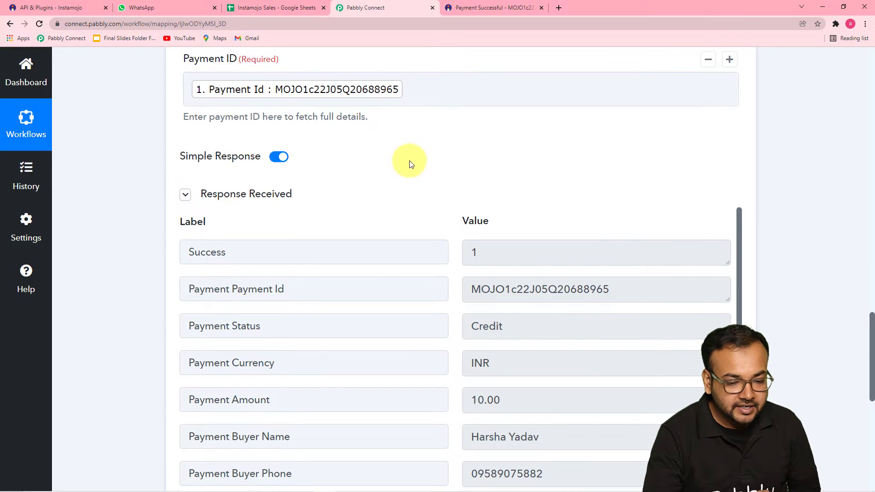
{"action": "scroll", "coordinate": [411, 180], "scroll_direction": "down", "scroll_amount": 5}
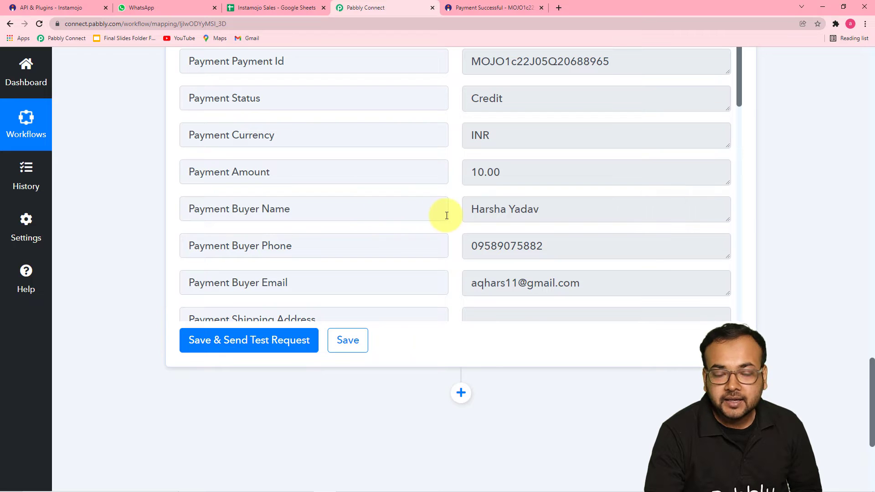
{"action": "scroll", "coordinate": [319, 235], "scroll_direction": "down", "scroll_amount": 2}
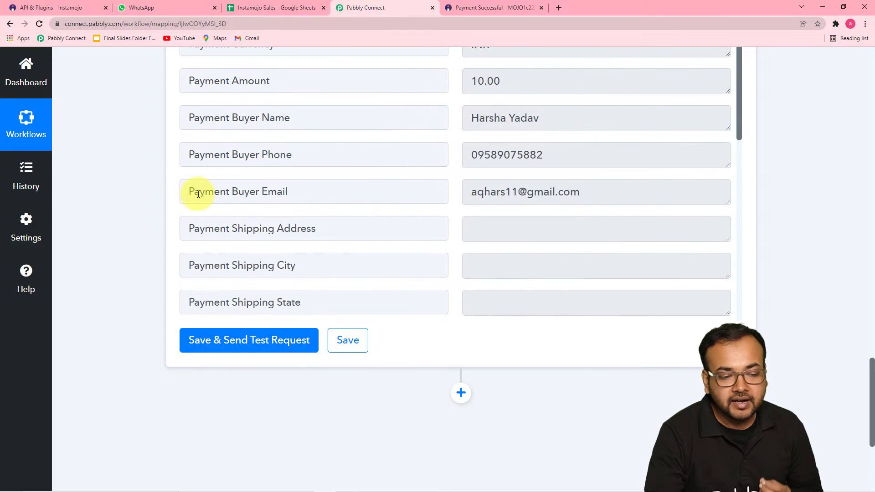
{"action": "scroll", "coordinate": [393, 190], "scroll_direction": "down", "scroll_amount": 6}
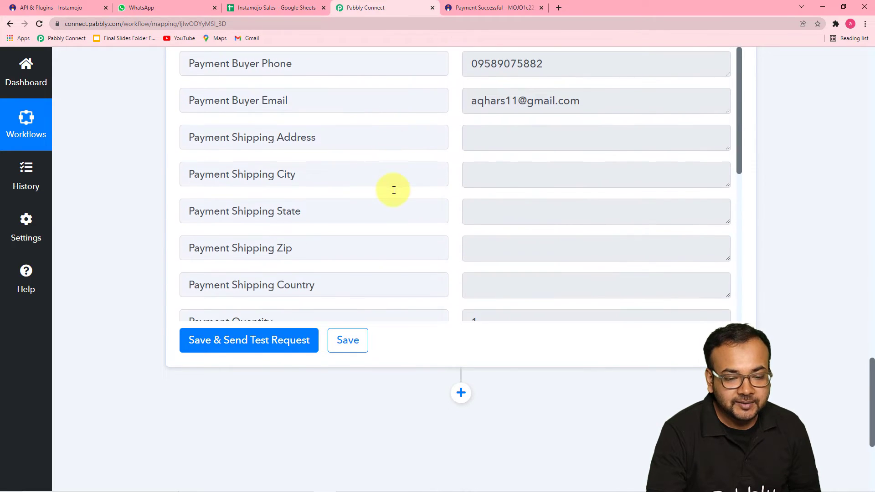
{"action": "scroll", "coordinate": [394, 190], "scroll_direction": "down", "scroll_amount": 5}
{"action": "scroll", "coordinate": [394, 190], "scroll_direction": "down", "scroll_amount": 3}
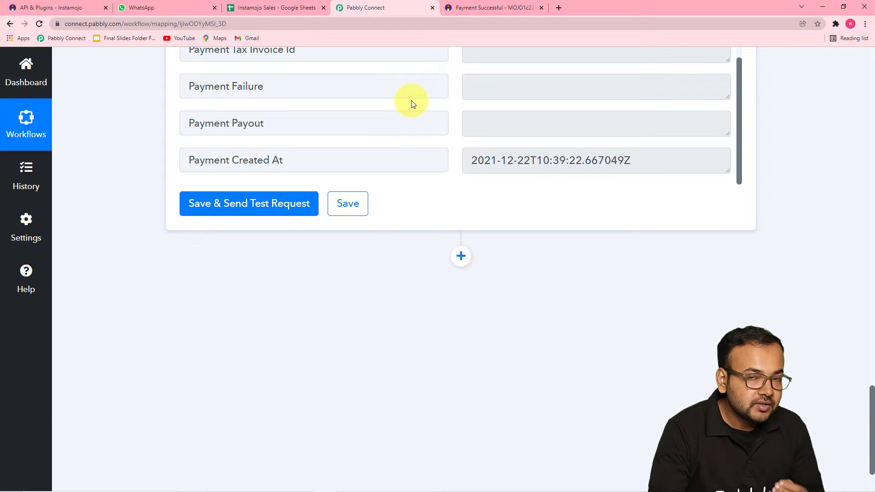
Look over the Instamojo Sales sheet columns, then add a third action step after Get Payment Details
{"action": "left_click", "coordinate": [276, 7]}
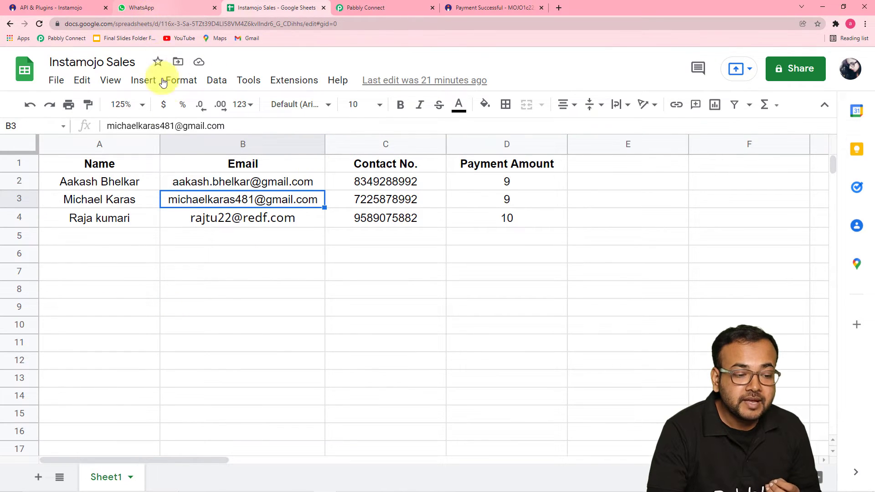
{"action": "mouse_move", "coordinate": [184, 225]}
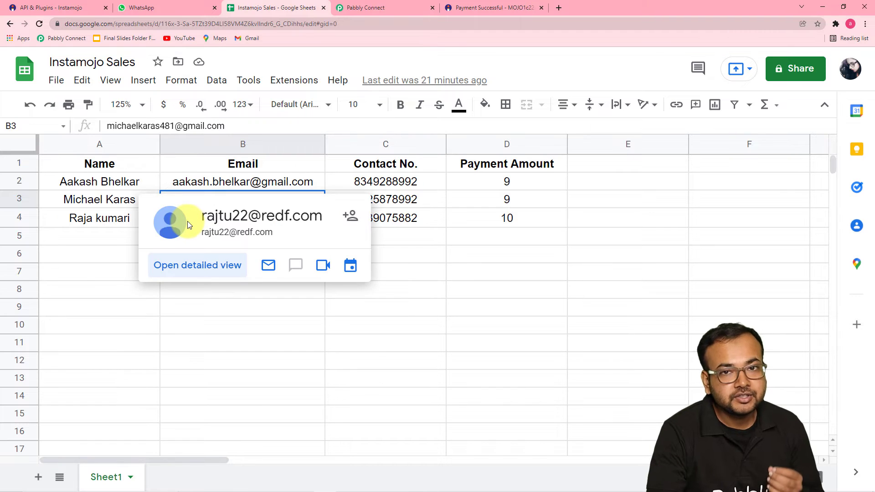
{"action": "left_click", "coordinate": [364, 9]}
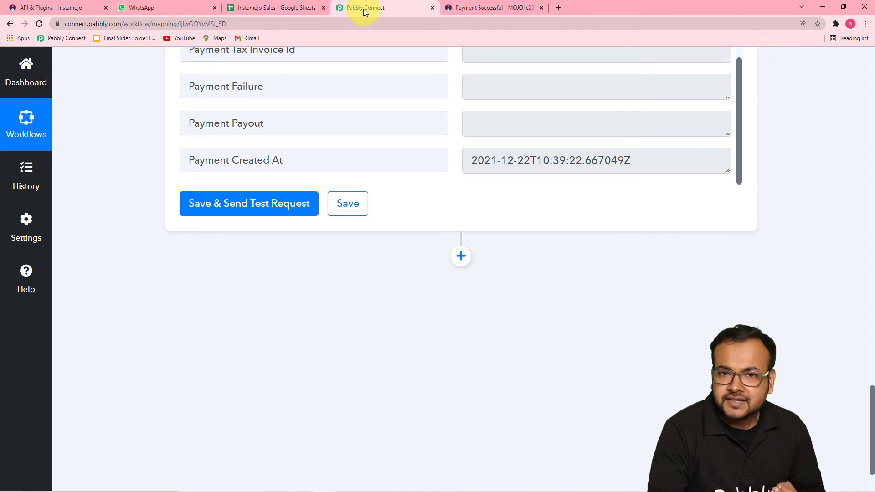
{"action": "left_click", "coordinate": [461, 258]}
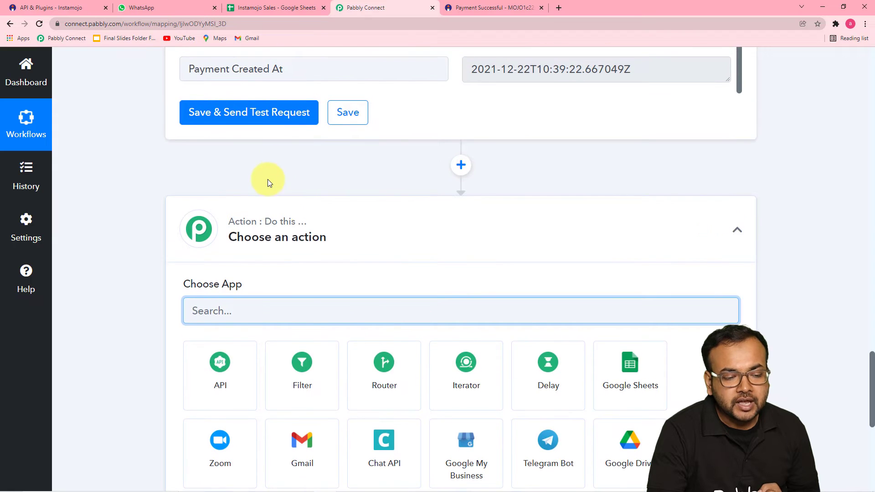
Make Google Sheets, found by searching 'googl', the third step's app with the Add New Row event
{"action": "scroll", "coordinate": [267, 179], "scroll_direction": "down", "scroll_amount": 3}
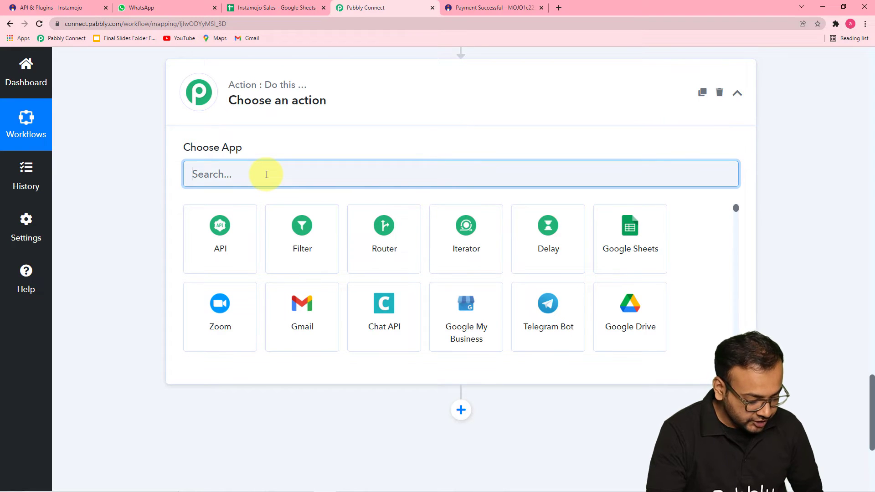
{"action": "type", "text": "googl"}
{"action": "left_click", "coordinate": [246, 232]}
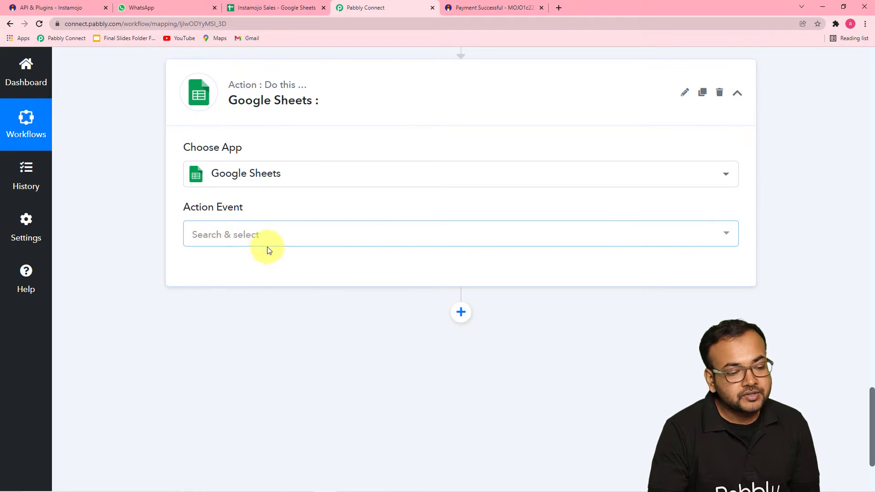
{"action": "left_click", "coordinate": [268, 235]}
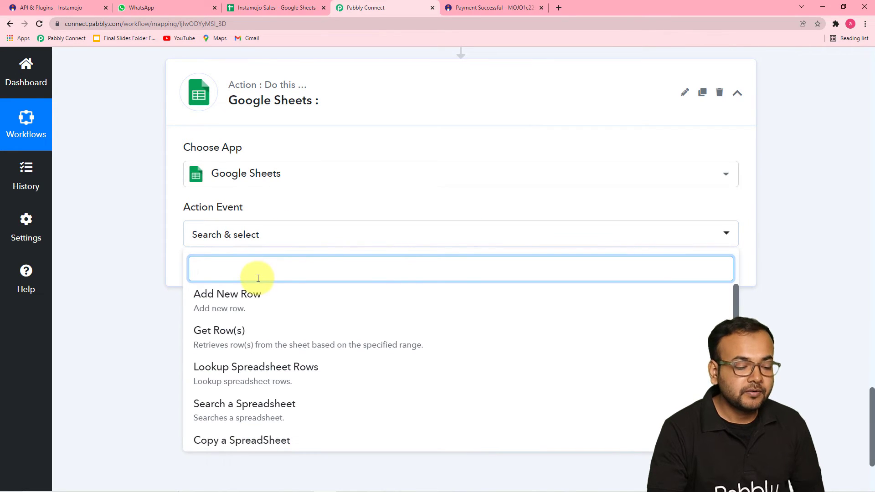
{"action": "scroll", "coordinate": [249, 310], "scroll_direction": "down", "scroll_amount": 1}
{"action": "scroll", "coordinate": [248, 314], "scroll_direction": "up", "scroll_amount": 1}
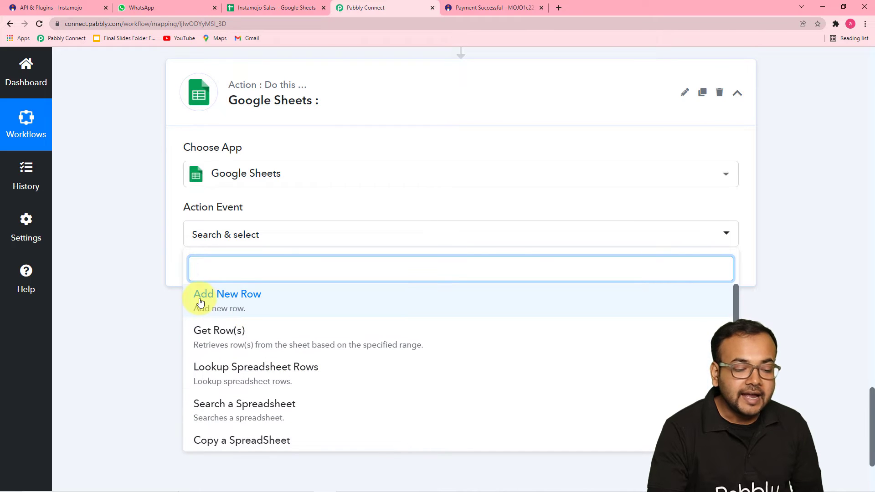
{"action": "left_click", "coordinate": [254, 304]}
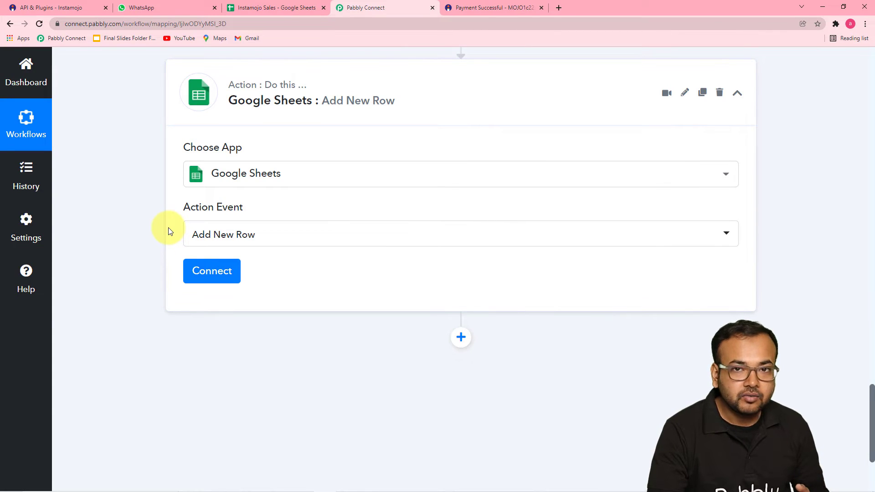
{"action": "scroll", "coordinate": [168, 231], "scroll_direction": "down", "scroll_amount": 3}
{"action": "scroll", "coordinate": [182, 219], "scroll_direction": "up", "scroll_amount": 1}
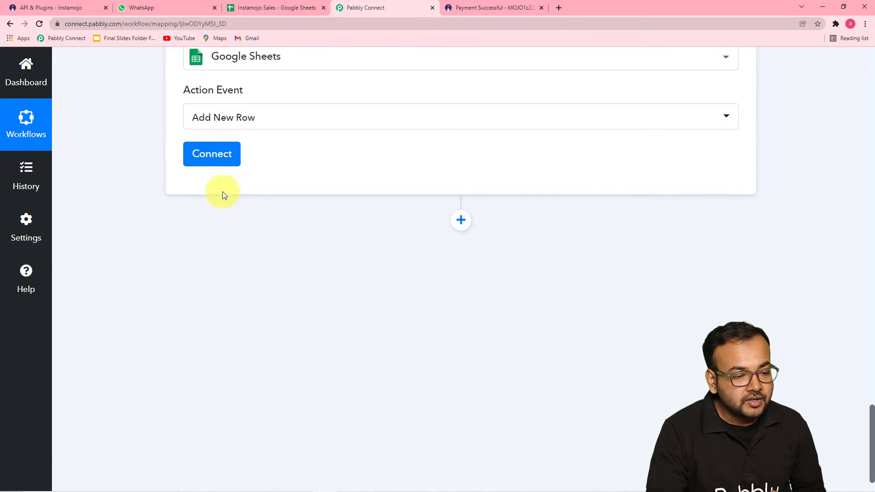
Create a new Google Sheets connection by signing in with the Google account and granting Sheets access
{"action": "left_click", "coordinate": [210, 155]}
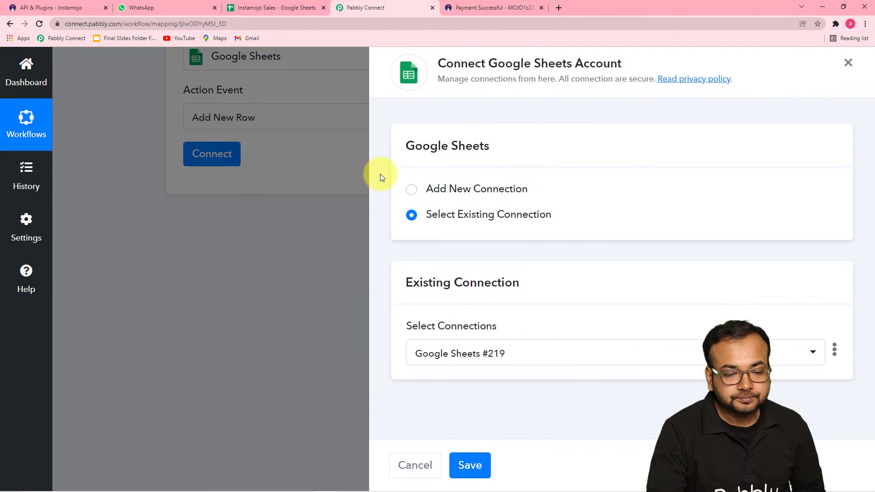
{"action": "left_click", "coordinate": [411, 191]}
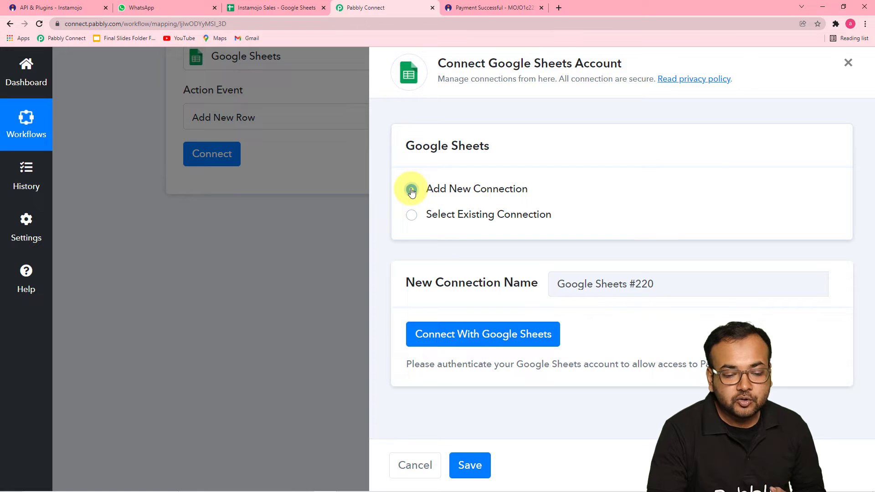
{"action": "left_click", "coordinate": [439, 336]}
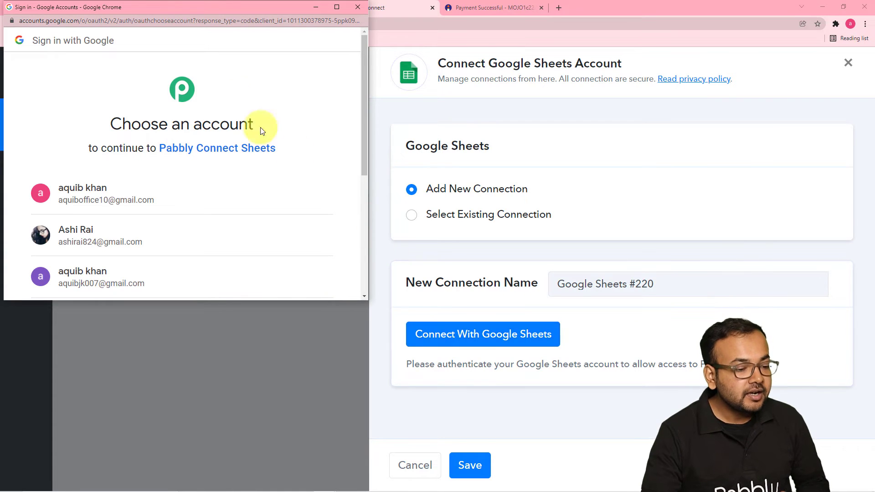
{"action": "left_click", "coordinate": [146, 233]}
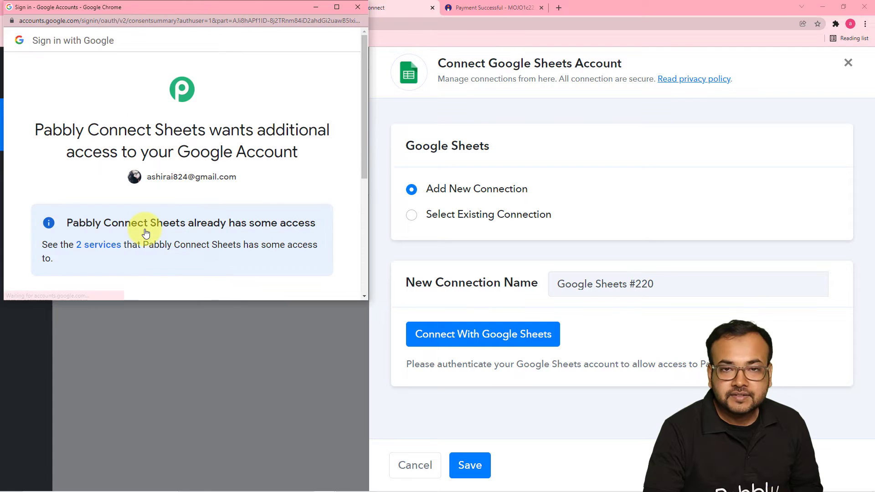
{"action": "scroll", "coordinate": [231, 186], "scroll_direction": "down", "scroll_amount": 5}
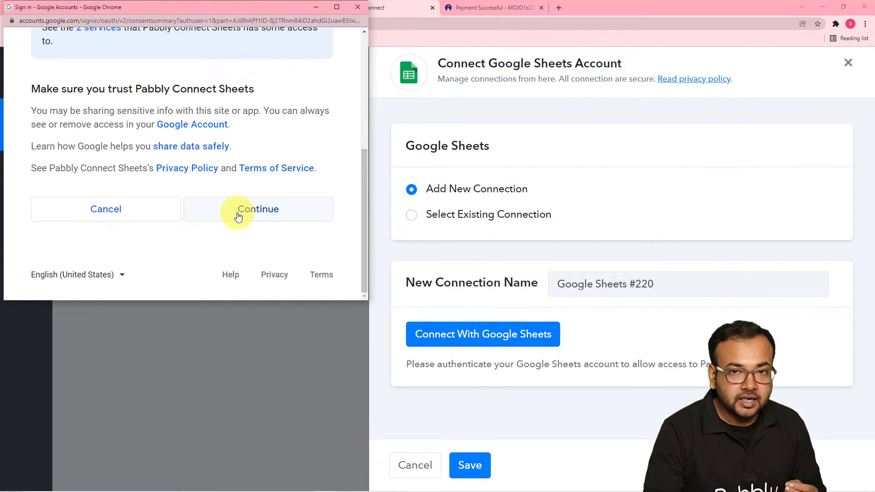
{"action": "left_click", "coordinate": [238, 217]}
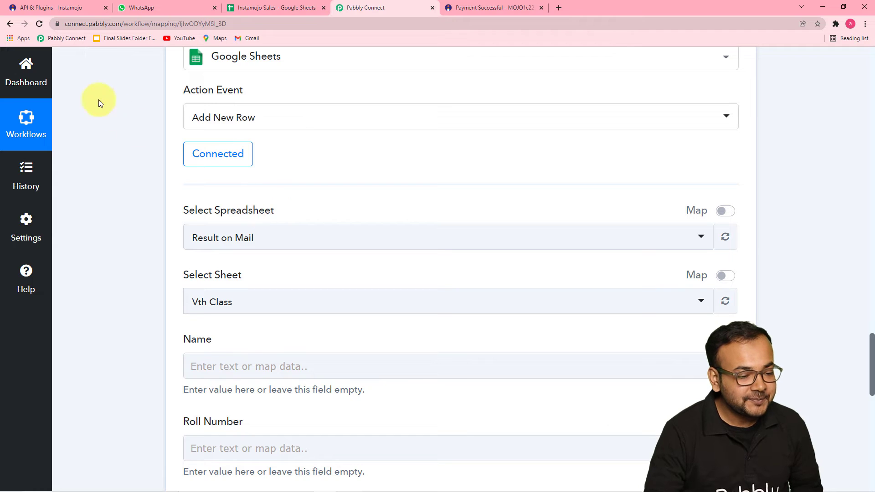
Open the spreadsheet list and glance at the Instamojo Sales spreadsheet in its browser tab
{"action": "scroll", "coordinate": [99, 120], "scroll_direction": "down", "scroll_amount": 1}
{"action": "scroll", "coordinate": [110, 126], "scroll_direction": "down", "scroll_amount": 4}
{"action": "scroll", "coordinate": [110, 125], "scroll_direction": "up", "scroll_amount": 1}
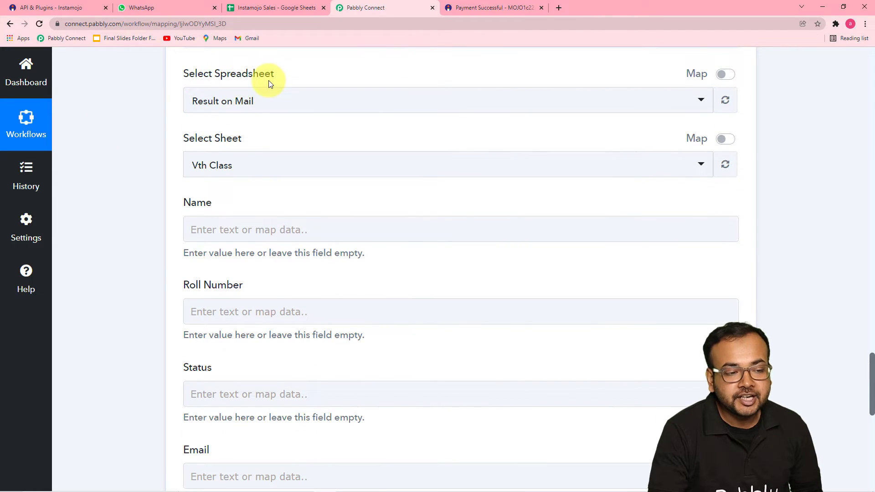
{"action": "left_click", "coordinate": [299, 107]}
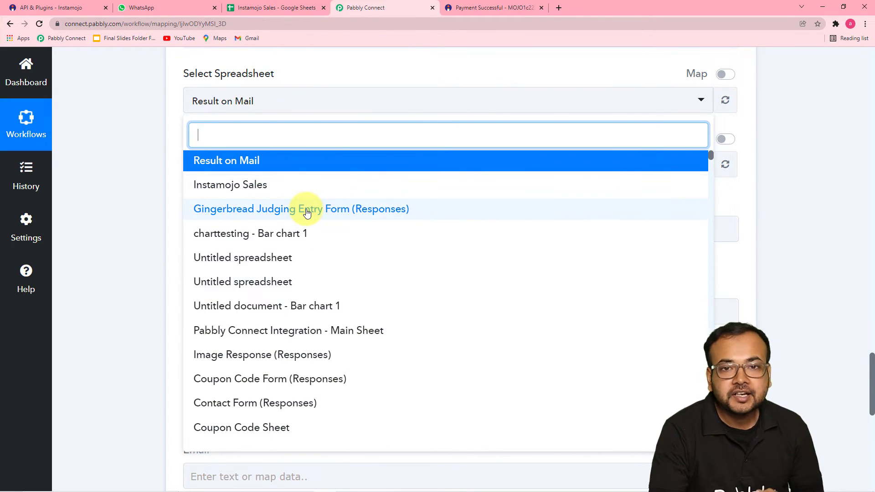
{"action": "scroll", "coordinate": [307, 213], "scroll_direction": "down", "scroll_amount": 2}
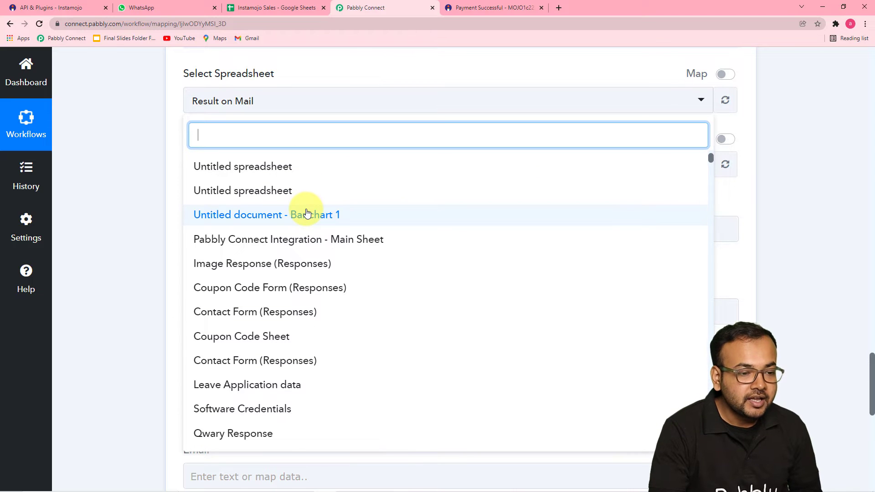
{"action": "left_click", "coordinate": [246, 9]}
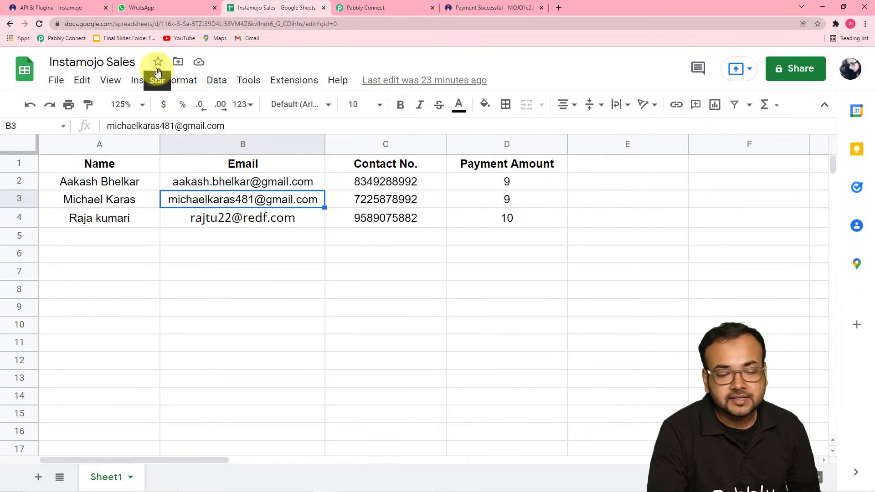
Search 'ins', choose Instamojo Sales as the spreadsheet, then check its Sheet1 name
{"action": "left_click", "coordinate": [355, 12]}
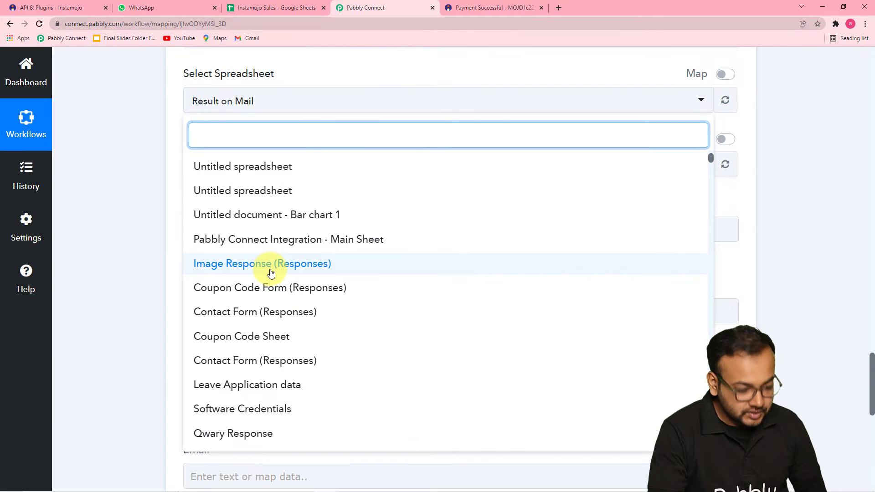
{"action": "type", "text": "ins"}
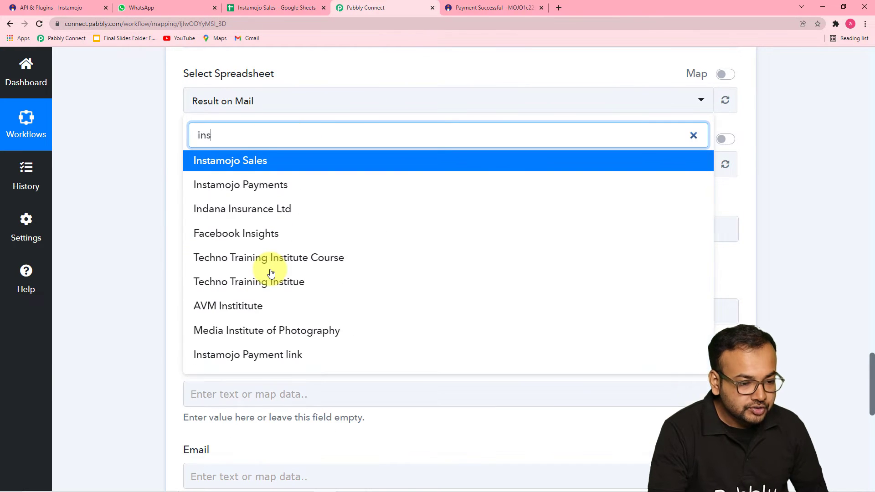
{"action": "left_click", "coordinate": [244, 165]}
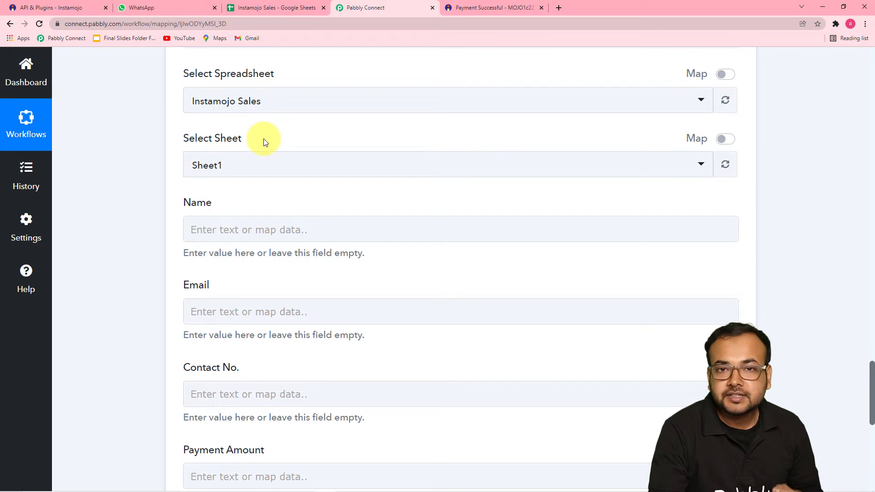
{"action": "left_click", "coordinate": [258, 8]}
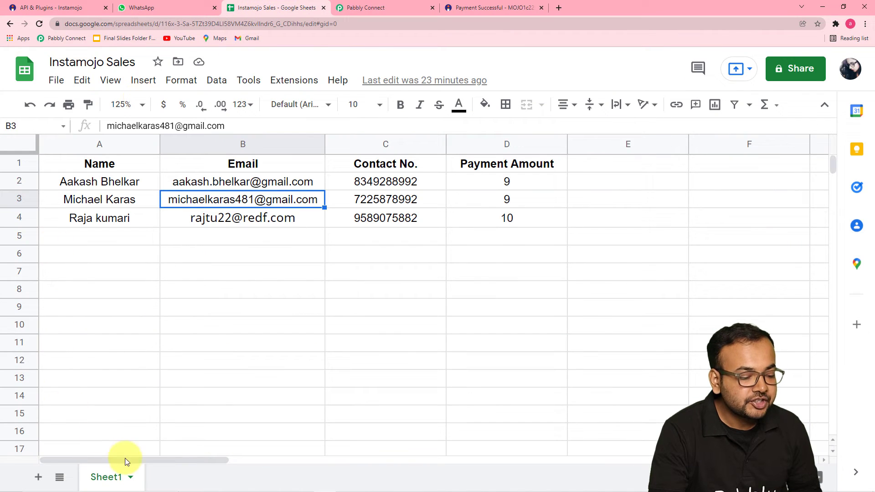
Compare the Name, Contact No. and Payment Amount fields with the spreadsheet's column headers
{"action": "left_click", "coordinate": [357, 10]}
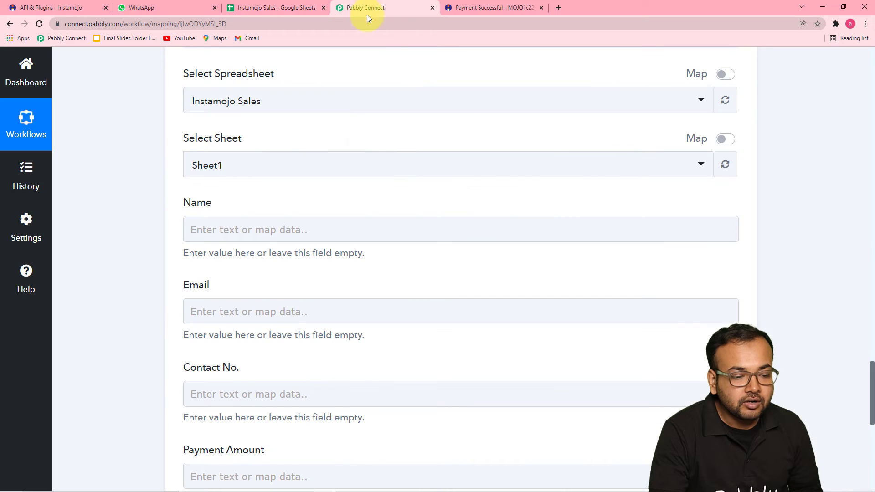
{"action": "scroll", "coordinate": [297, 175], "scroll_direction": "down", "scroll_amount": 1}
{"action": "left_click", "coordinate": [296, 176]}
{"action": "scroll", "coordinate": [211, 233], "scroll_direction": "down", "scroll_amount": 3}
{"action": "left_click", "coordinate": [215, 209]}
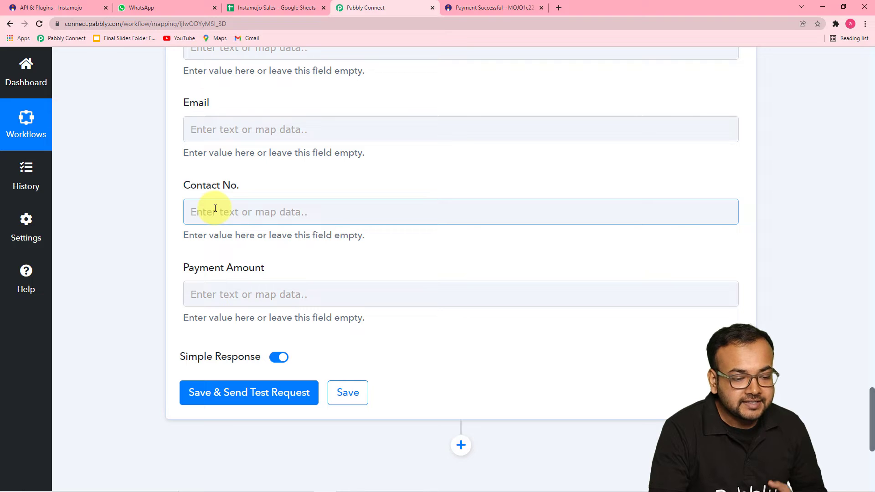
{"action": "left_click", "coordinate": [212, 287]}
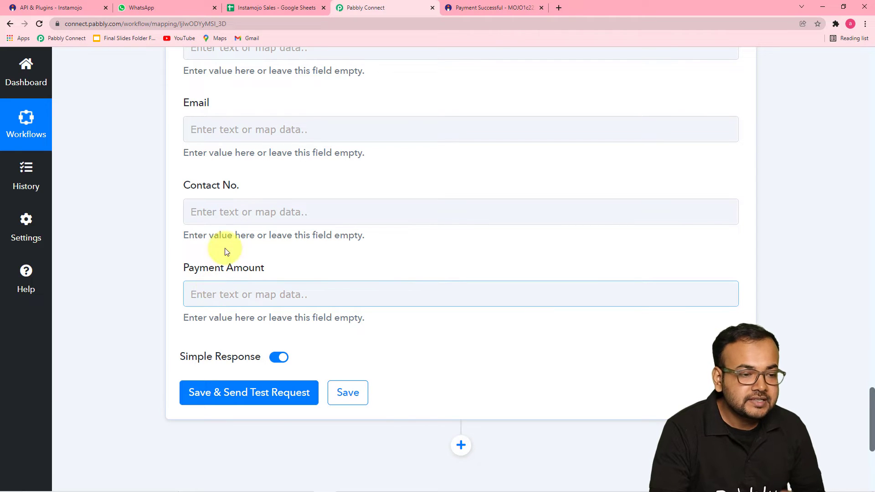
{"action": "left_click", "coordinate": [240, 8]}
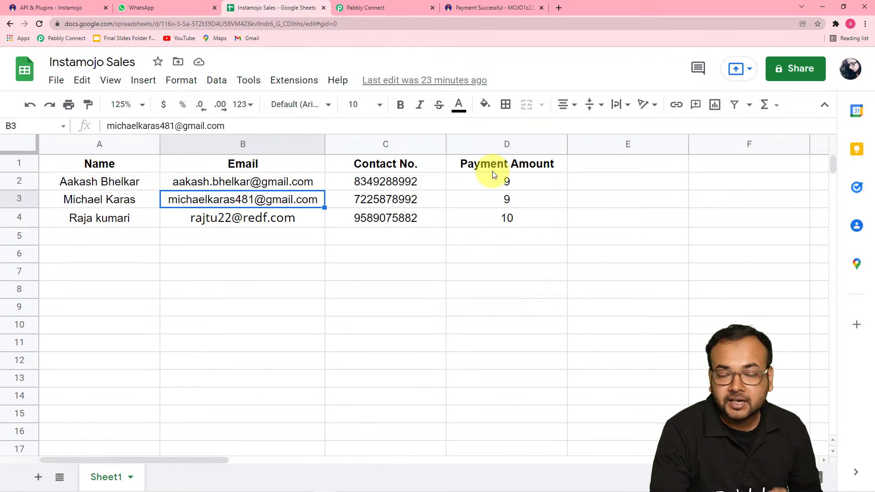
{"action": "left_click", "coordinate": [376, 10]}
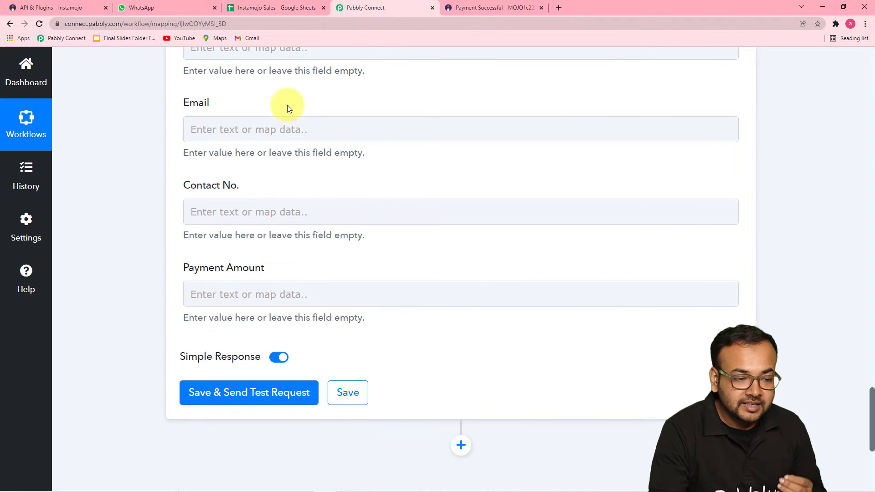
Bring up the earlier-step data list for the Name column field
{"action": "scroll", "coordinate": [275, 204], "scroll_direction": "up", "scroll_amount": 1}
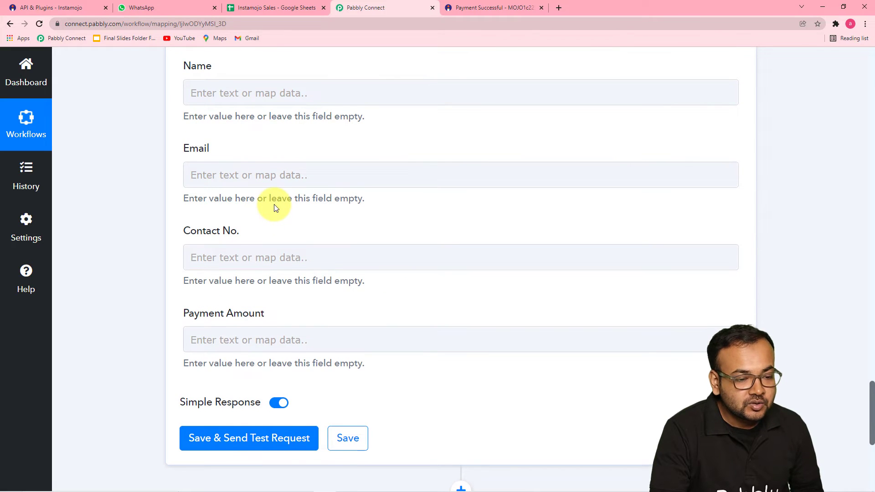
{"action": "scroll", "coordinate": [275, 205], "scroll_direction": "up", "scroll_amount": 2}
{"action": "scroll", "coordinate": [275, 206], "scroll_direction": "up", "scroll_amount": 10}
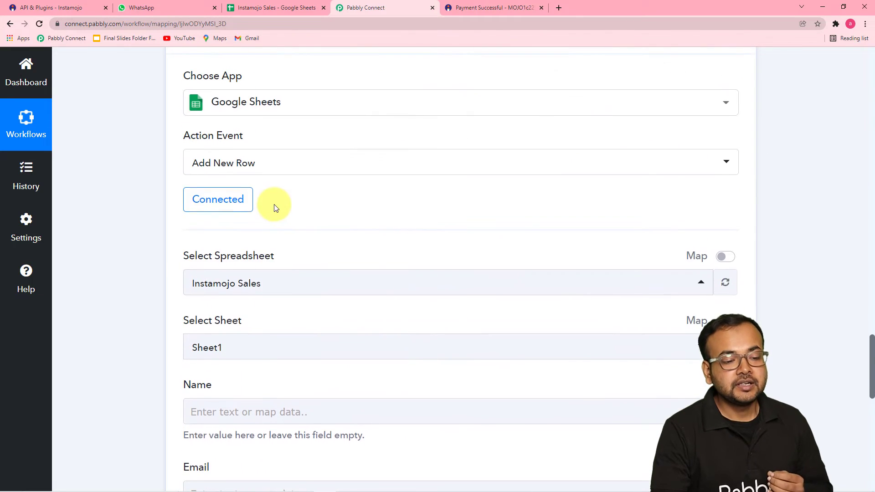
{"action": "scroll", "coordinate": [274, 207], "scroll_direction": "up", "scroll_amount": 8}
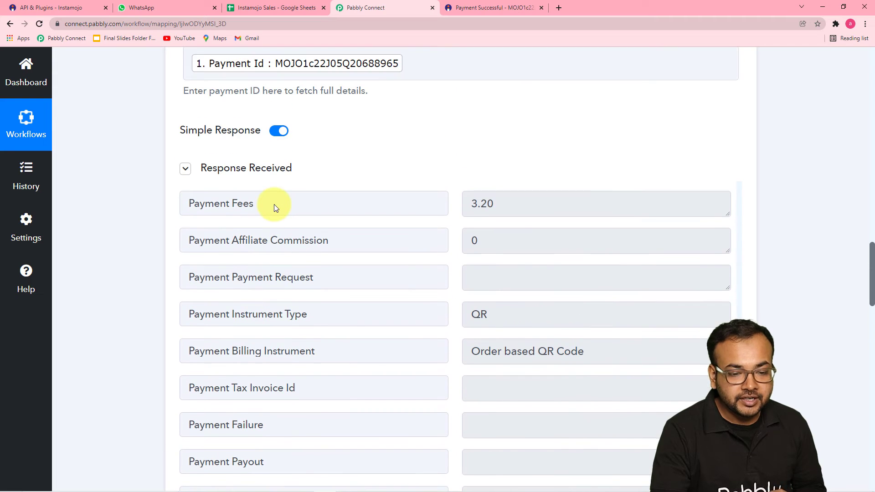
{"action": "scroll", "coordinate": [274, 204], "scroll_direction": "down", "scroll_amount": 8}
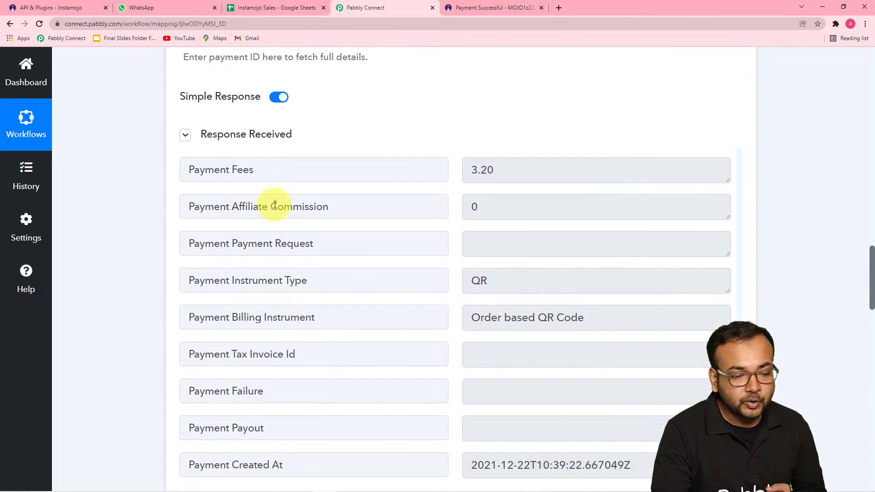
{"action": "scroll", "coordinate": [143, 212], "scroll_direction": "down", "scroll_amount": 4}
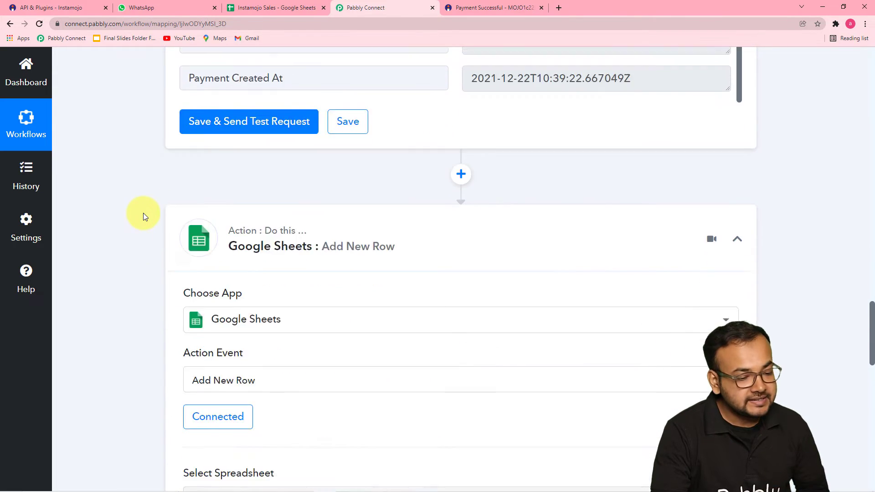
{"action": "scroll", "coordinate": [143, 213], "scroll_direction": "down", "scroll_amount": 3}
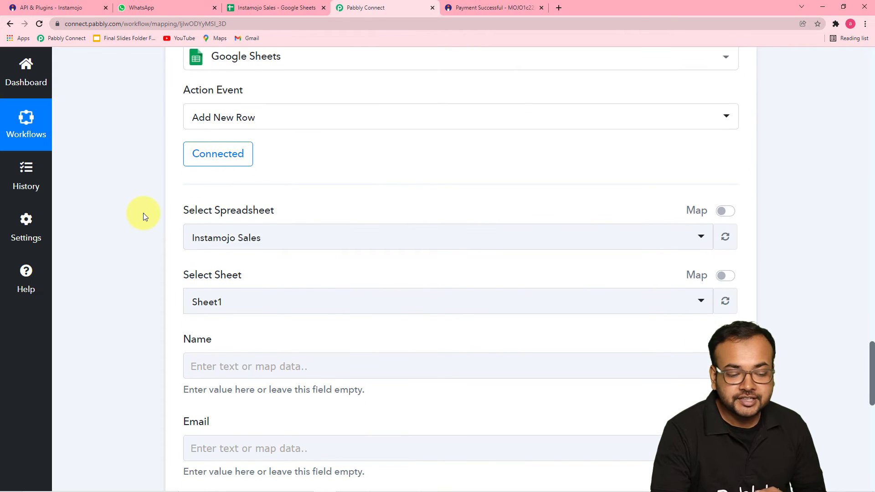
{"action": "scroll", "coordinate": [143, 212], "scroll_direction": "down", "scroll_amount": 2}
{"action": "scroll", "coordinate": [143, 213], "scroll_direction": "down", "scroll_amount": 2}
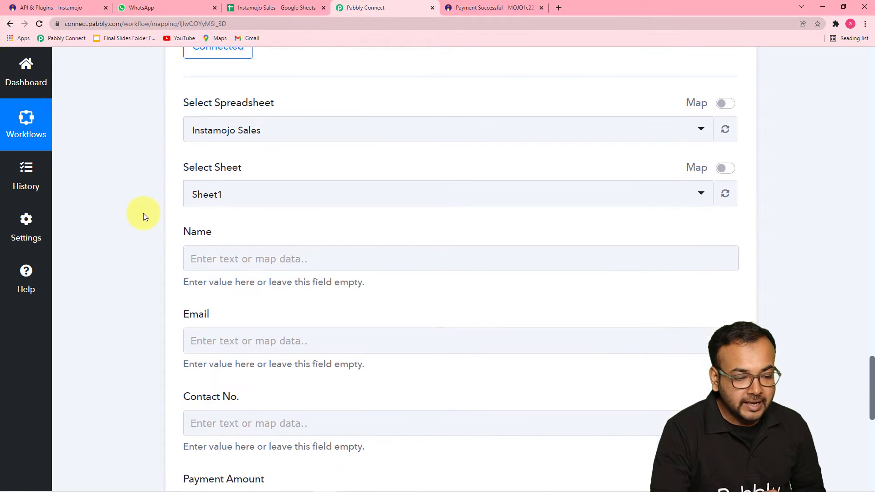
{"action": "left_click", "coordinate": [287, 179]}
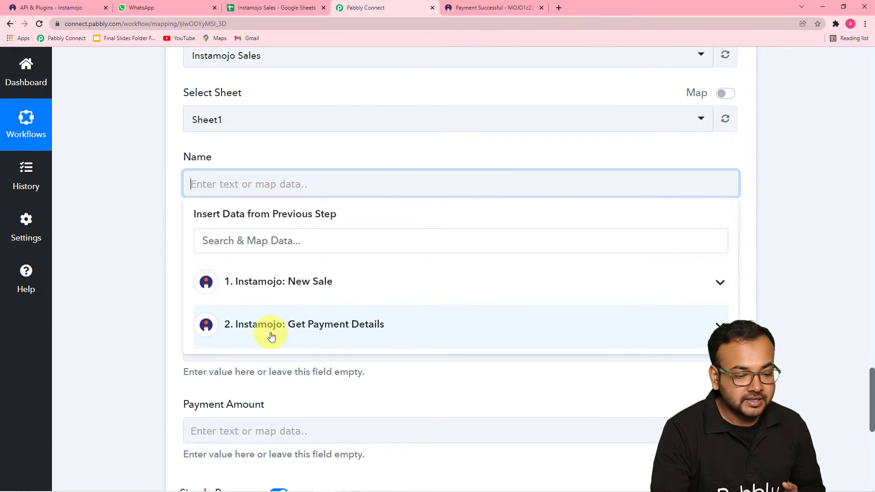
Map the buyer's name and e-mail from Get Payment Details into the Name and Email columns
{"action": "scroll", "coordinate": [271, 336], "scroll_direction": "down", "scroll_amount": 2}
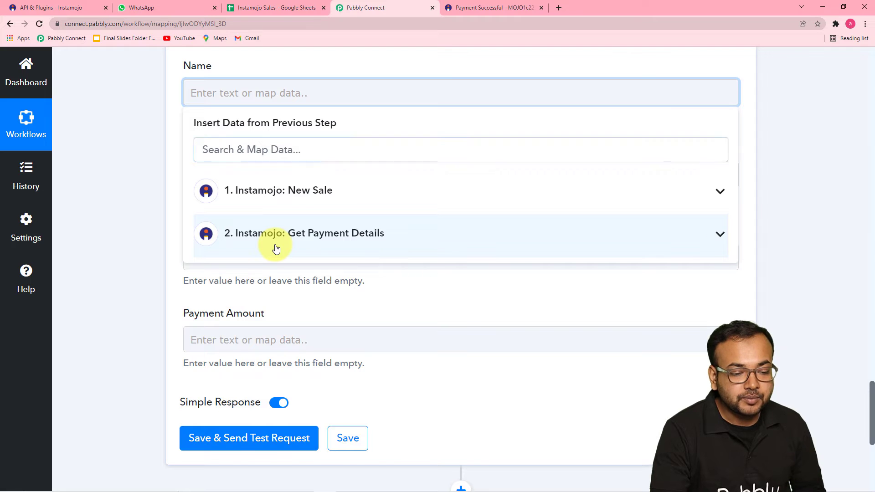
{"action": "left_click", "coordinate": [277, 248]}
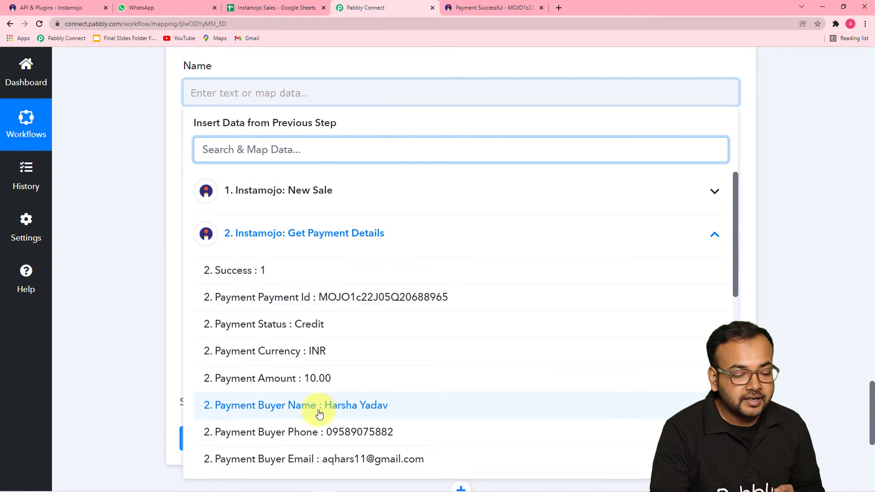
{"action": "left_click", "coordinate": [348, 413]}
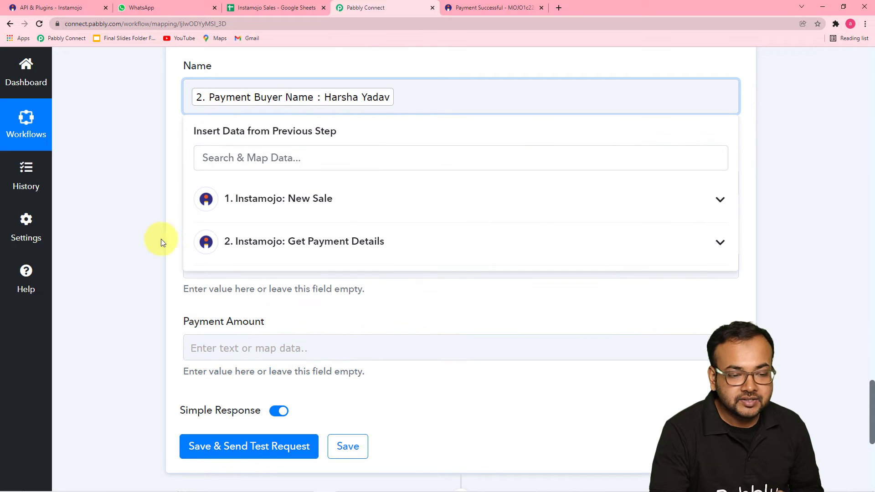
{"action": "left_click", "coordinate": [149, 235]}
{"action": "left_click", "coordinate": [227, 184]}
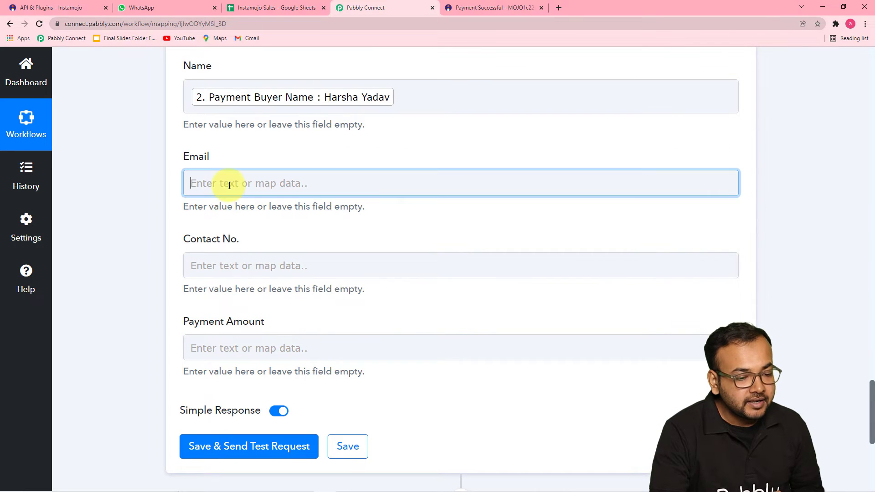
{"action": "scroll", "coordinate": [218, 201], "scroll_direction": "down", "scroll_amount": 3}
{"action": "left_click", "coordinate": [278, 201]}
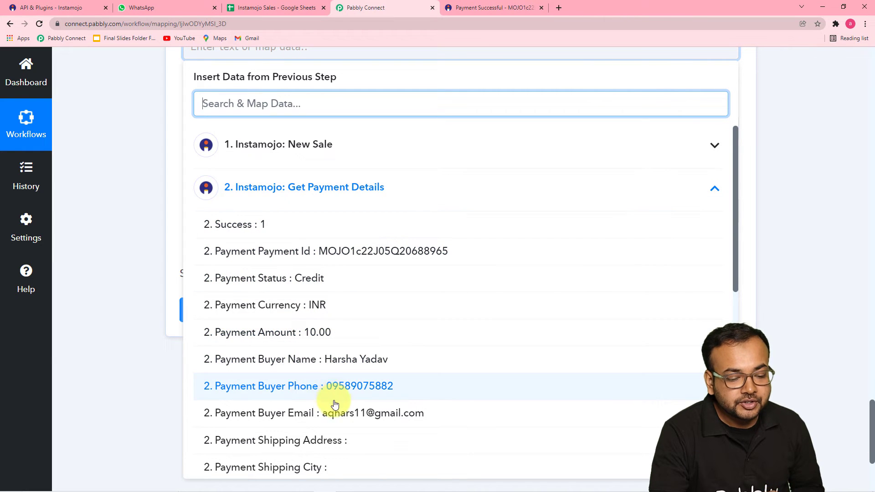
{"action": "left_click", "coordinate": [330, 417]}
{"action": "left_click", "coordinate": [162, 226]}
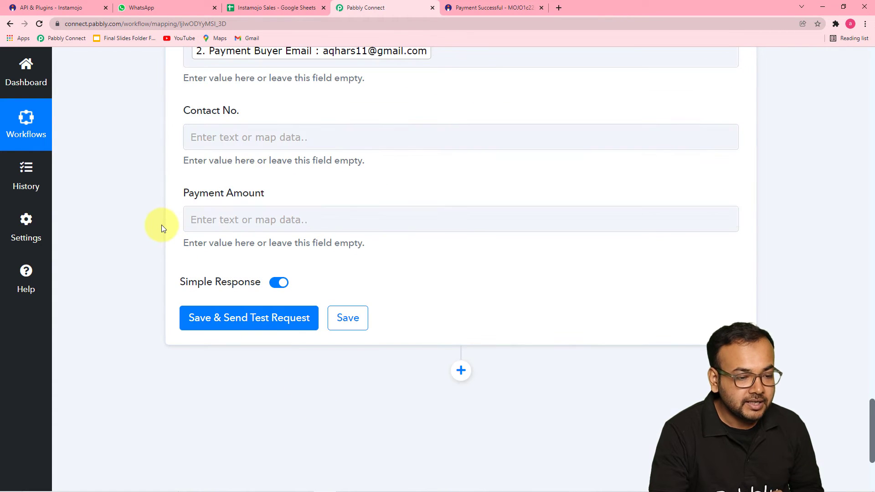
Map the buyer's phone into Contact No. and the Instamojo sale Amount (10.00) into Payment Amount
{"action": "left_click", "coordinate": [242, 137]}
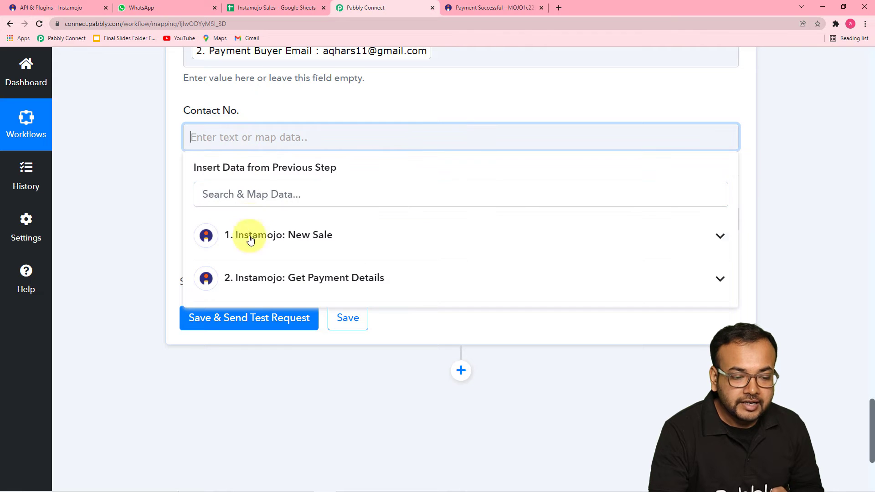
{"action": "left_click", "coordinate": [248, 277]}
{"action": "scroll", "coordinate": [270, 343], "scroll_direction": "down", "scroll_amount": 4}
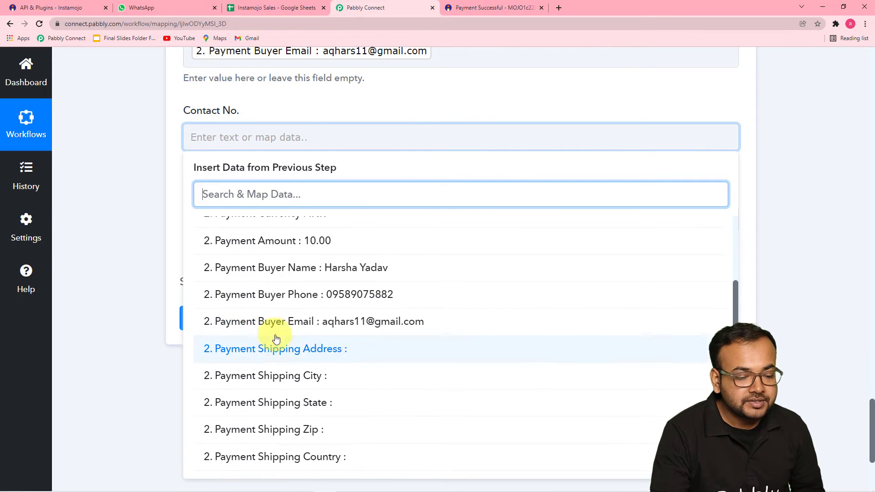
{"action": "left_click", "coordinate": [285, 293]}
{"action": "left_click", "coordinate": [155, 211]}
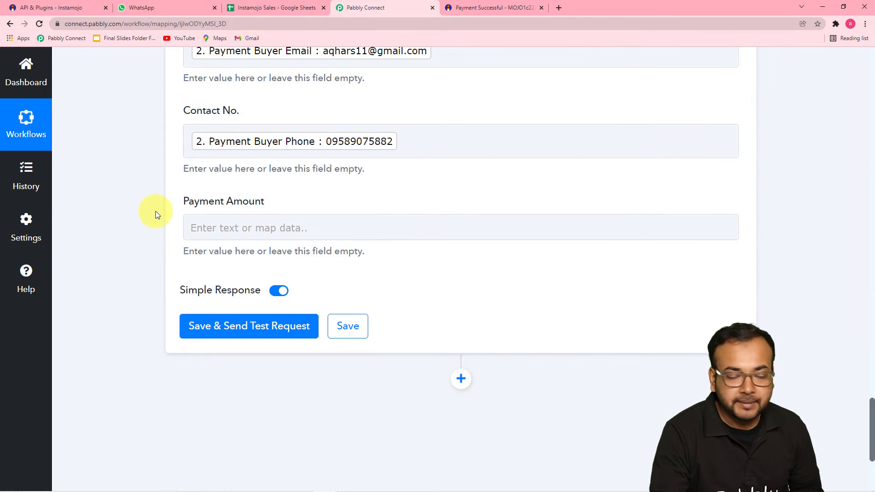
{"action": "scroll", "coordinate": [155, 211], "scroll_direction": "down", "scroll_amount": 2}
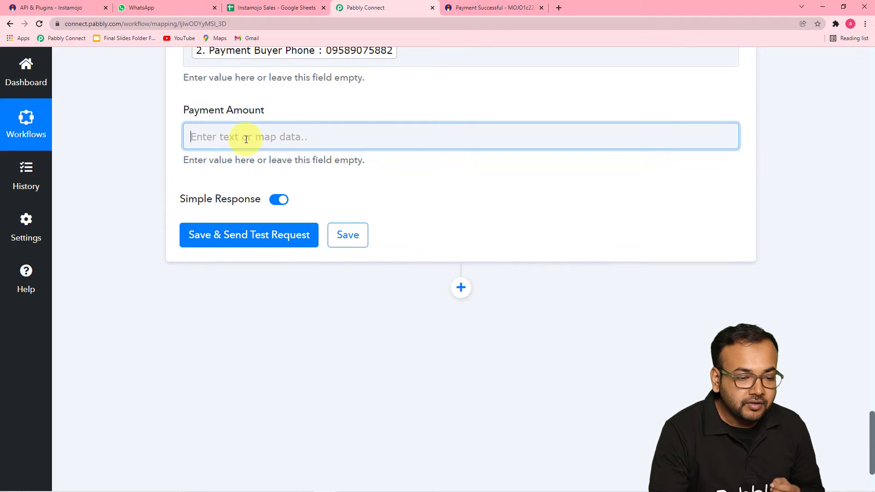
{"action": "left_click", "coordinate": [247, 139]}
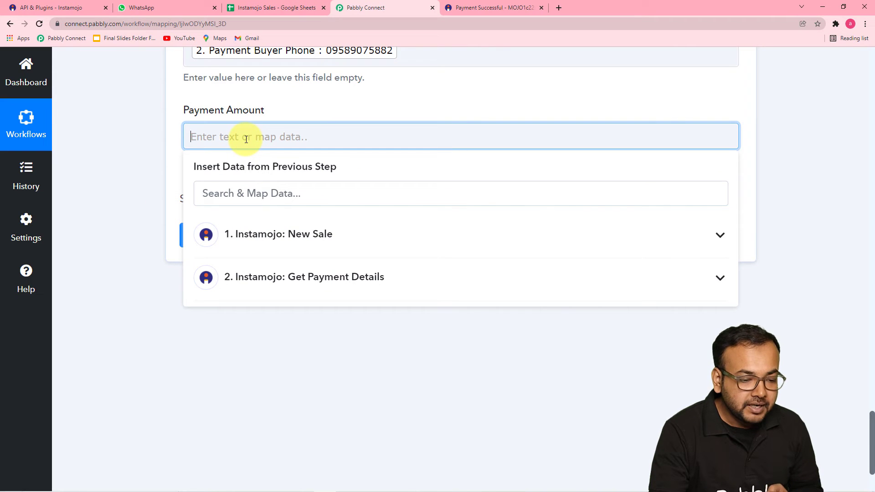
{"action": "left_click", "coordinate": [281, 249]}
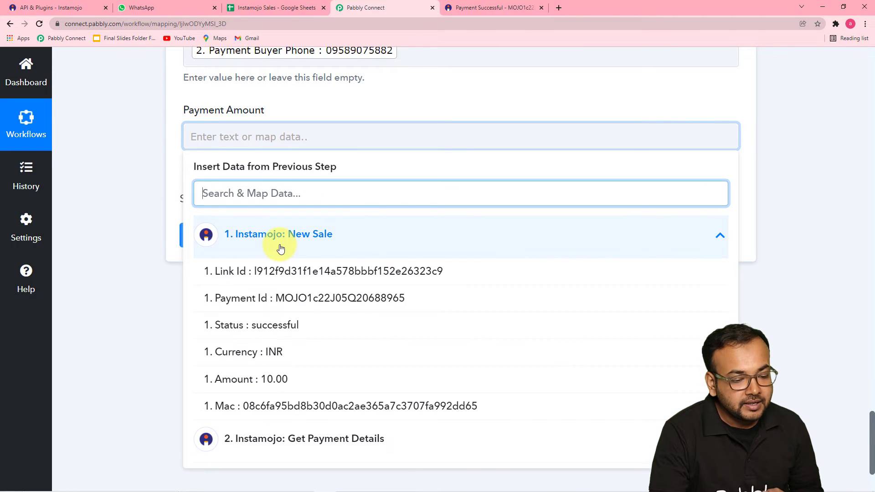
{"action": "left_click", "coordinate": [277, 378]}
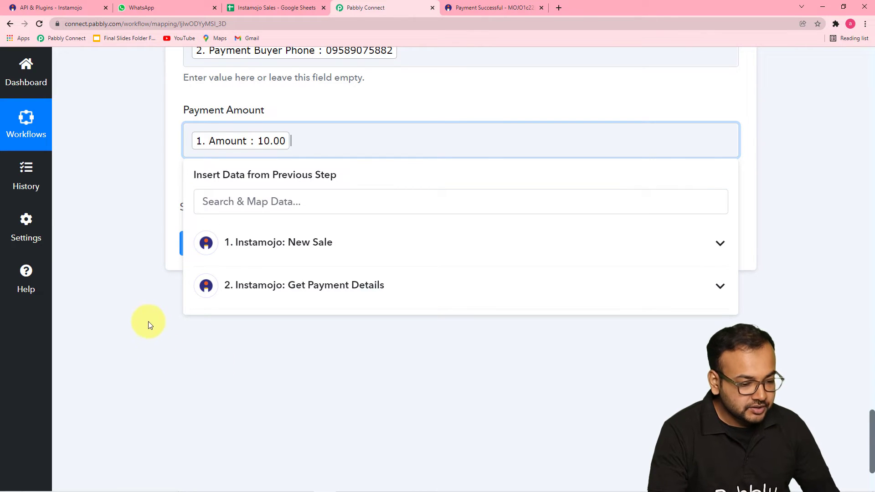
{"action": "left_click", "coordinate": [142, 304]}
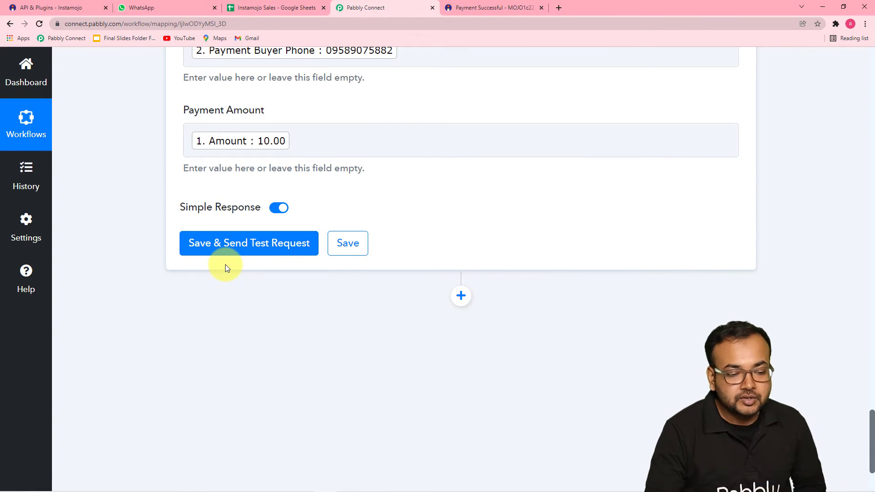
Save and test the sheet step, adding row Sheet1!A5:D5, then view row 5 in Instamojo Sales
{"action": "left_click", "coordinate": [228, 243]}
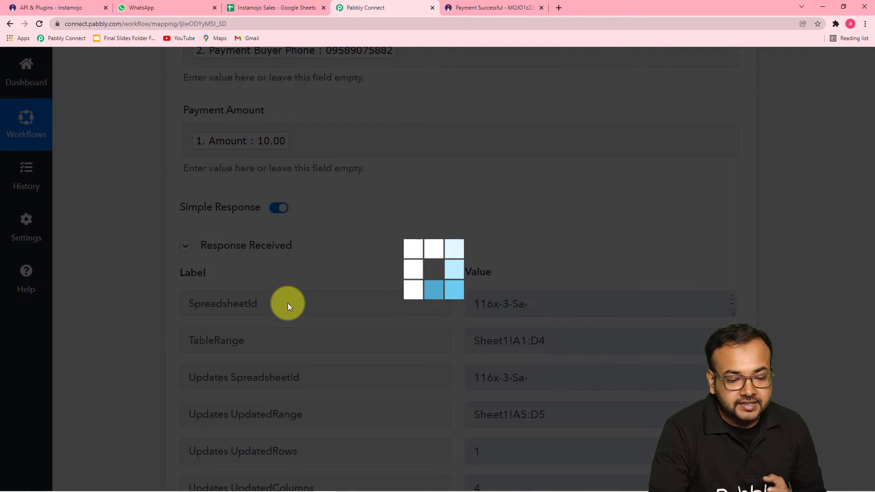
{"action": "scroll", "coordinate": [155, 313], "scroll_direction": "down", "scroll_amount": 2}
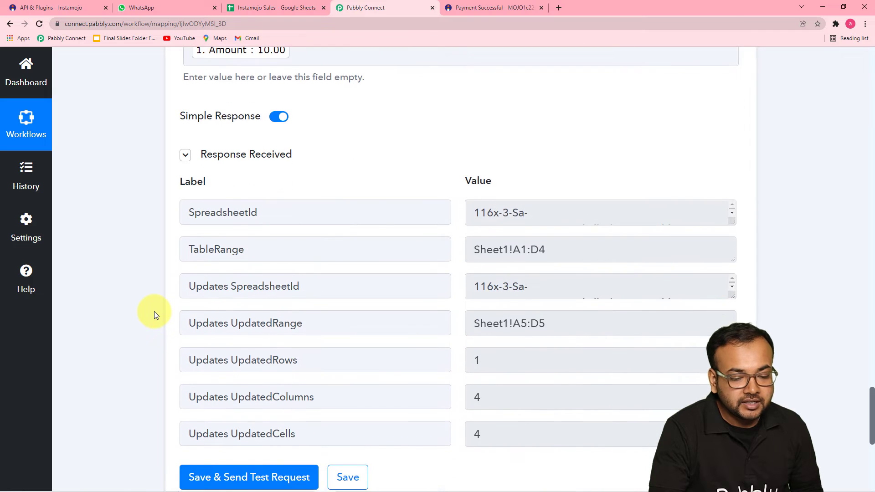
{"action": "scroll", "coordinate": [154, 314], "scroll_direction": "down", "scroll_amount": 2}
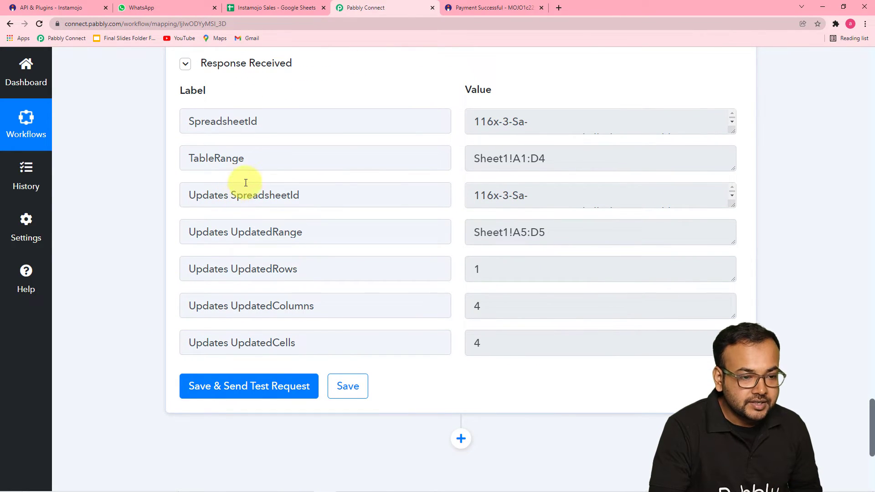
{"action": "left_click", "coordinate": [266, 7]}
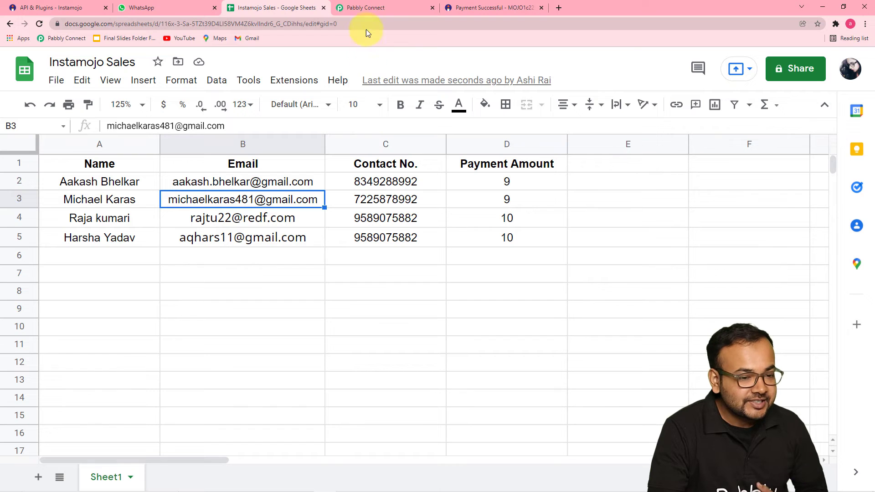
Return to the workflow's test response and add a fourth action step below the sheet step
{"action": "left_click", "coordinate": [368, 7]}
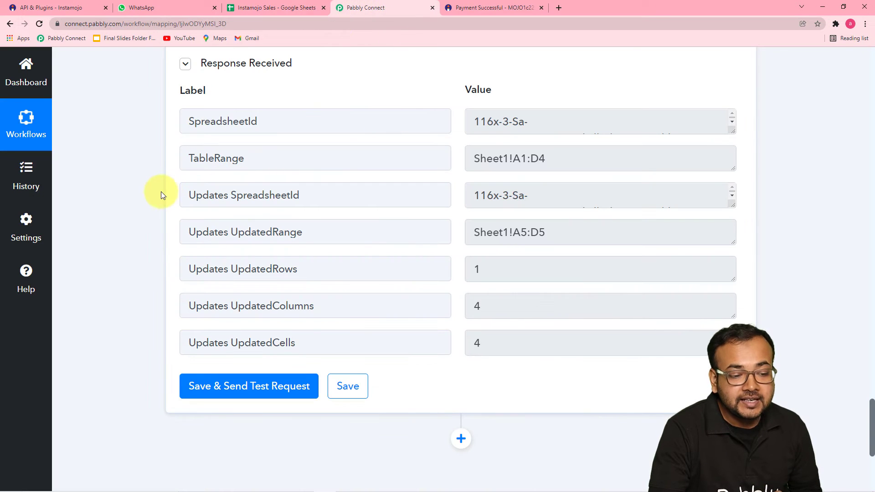
{"action": "scroll", "coordinate": [162, 195], "scroll_direction": "down", "scroll_amount": 1}
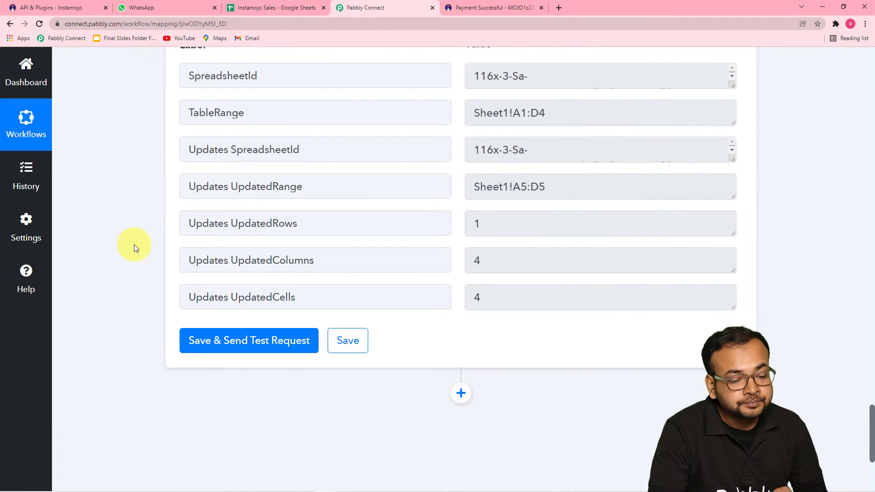
{"action": "left_click", "coordinate": [461, 393]}
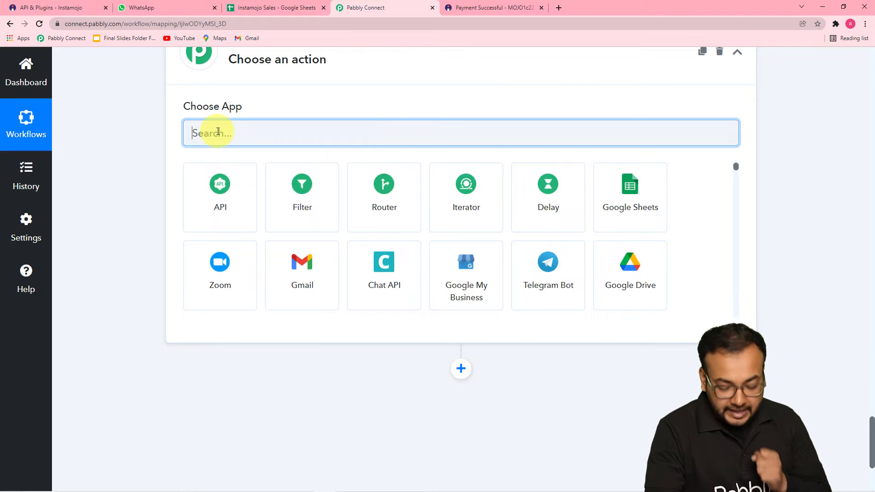
Search '36', choose WhatsApp by 360Dialog, and set the action event to Send Template Message
{"action": "type", "text": "36"}
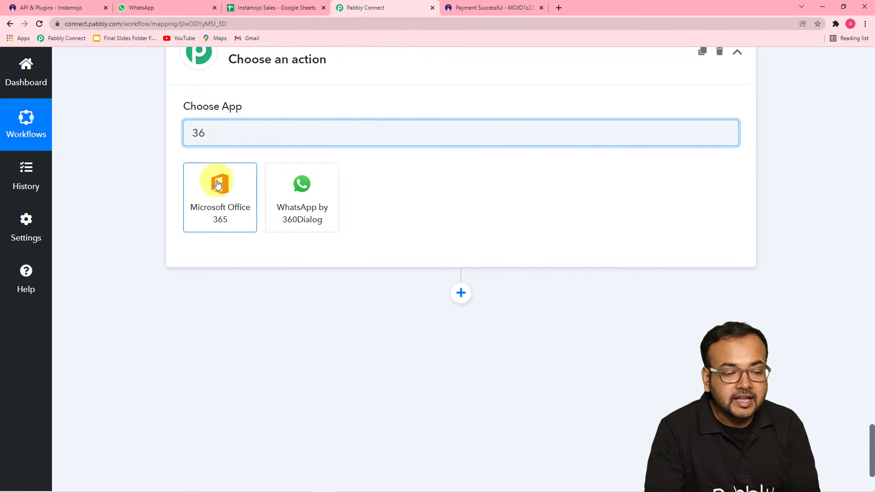
{"action": "left_click", "coordinate": [321, 215]}
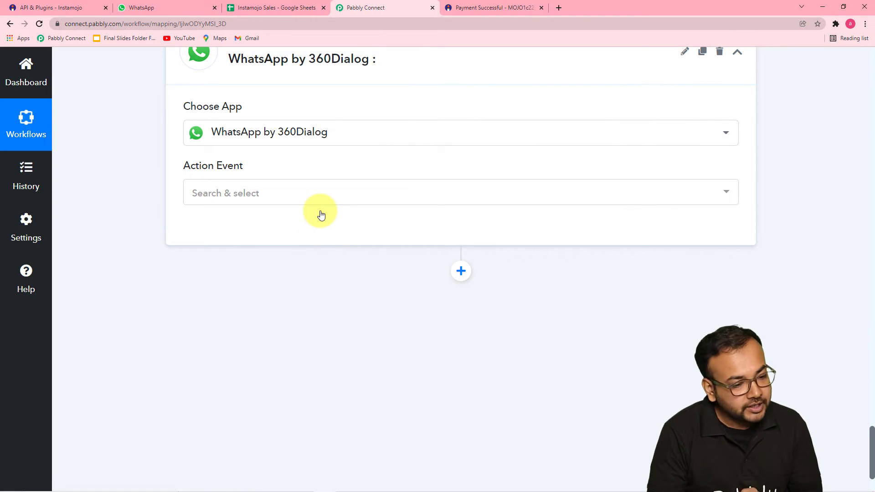
{"action": "left_click", "coordinate": [319, 191]}
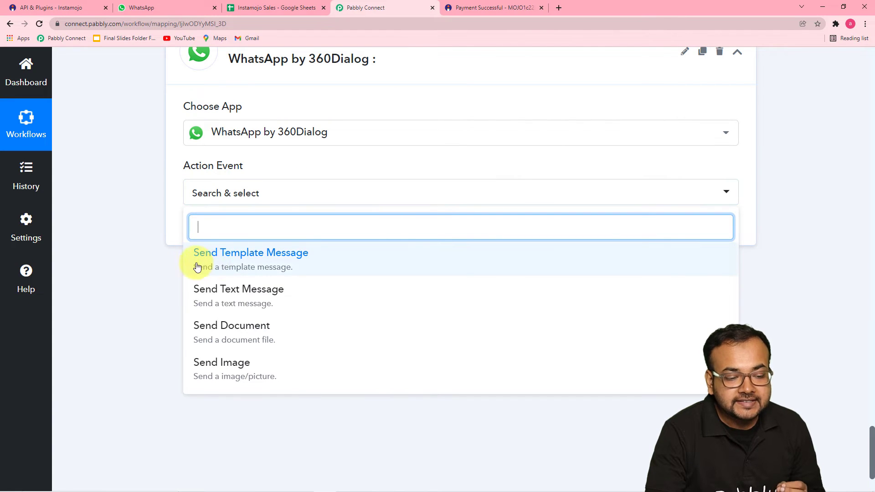
{"action": "left_click", "coordinate": [254, 267]}
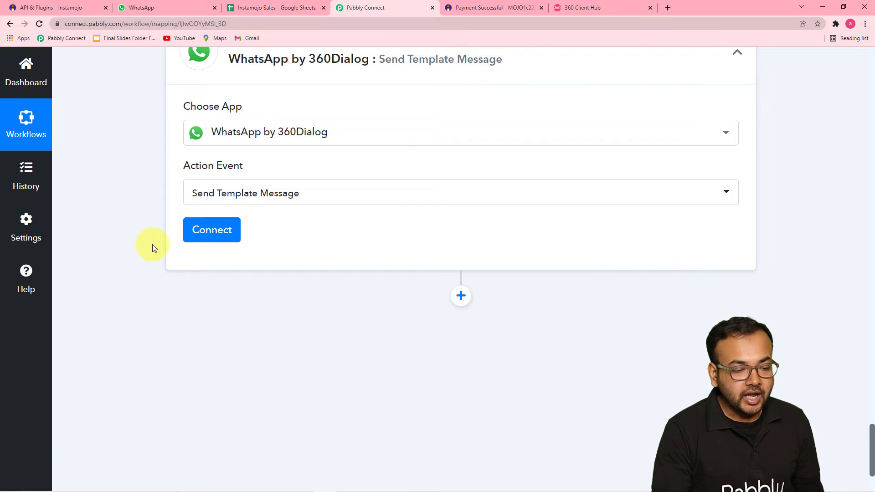
Start a new 360Dialog connection, view its API Key and Domain fields, then go to the 360 Client Hub
{"action": "left_click", "coordinate": [203, 231]}
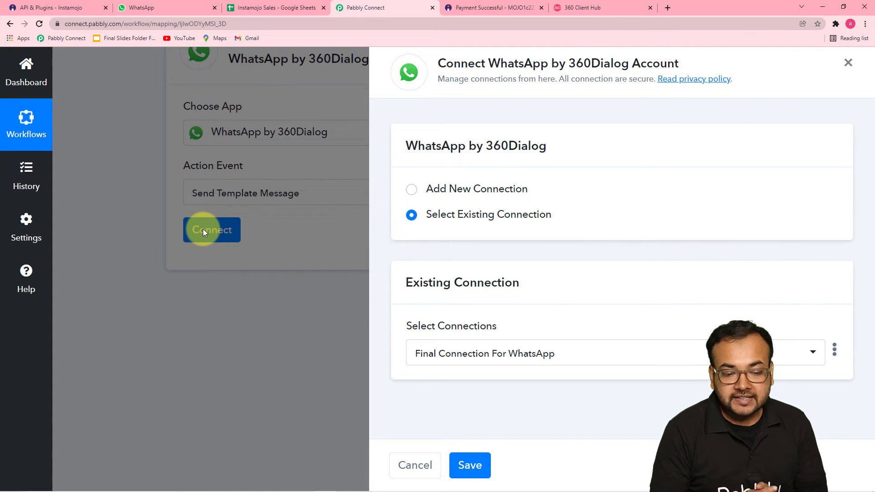
{"action": "left_click", "coordinate": [412, 192]}
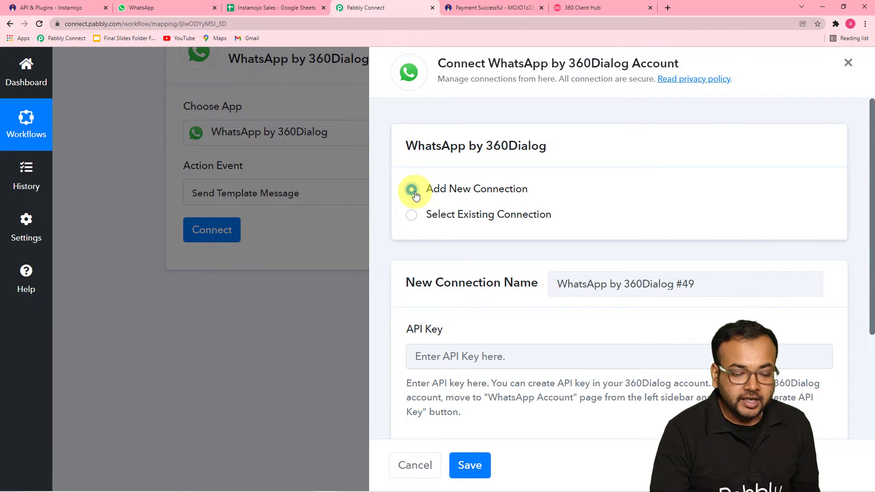
{"action": "scroll", "coordinate": [444, 232], "scroll_direction": "down", "scroll_amount": 3}
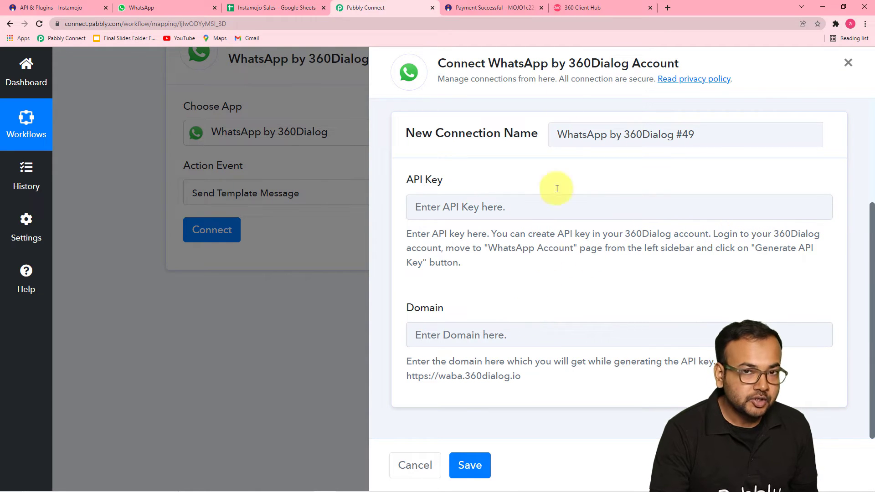
{"action": "left_click", "coordinate": [571, 7]}
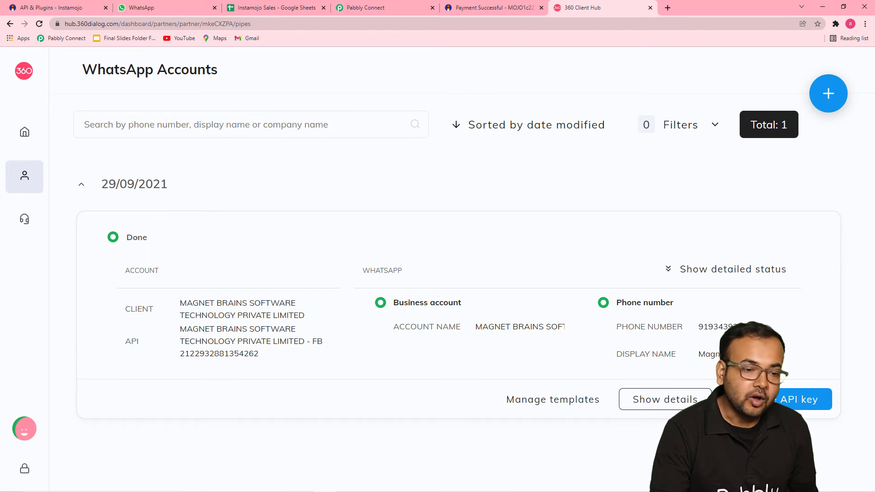
Review the waba.360dialog.io domain hint on the connection form, checking the 360 Client Hub in between
{"action": "left_click", "coordinate": [367, 8]}
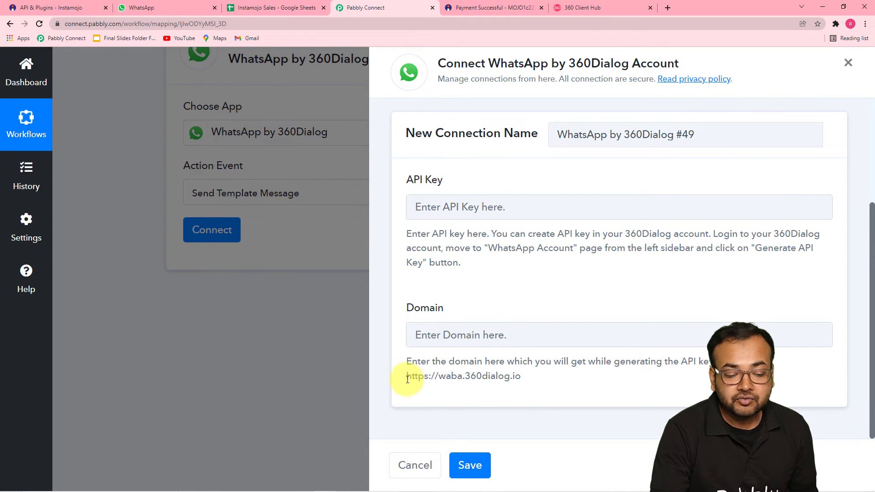
{"action": "left_click_drag", "start_coordinate": [408, 379], "coordinate": [516, 385]}
{"action": "left_click", "coordinate": [517, 384]}
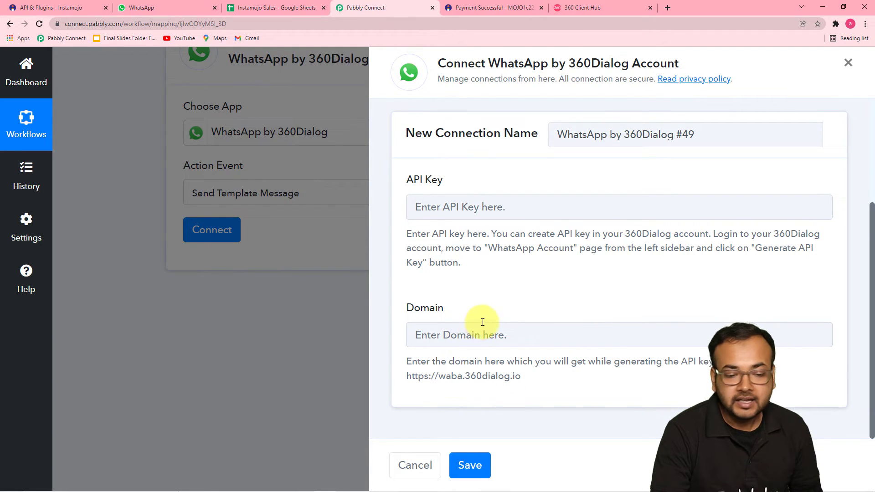
{"action": "scroll", "coordinate": [483, 314], "scroll_direction": "up", "scroll_amount": 2}
{"action": "scroll", "coordinate": [482, 302], "scroll_direction": "down", "scroll_amount": 2}
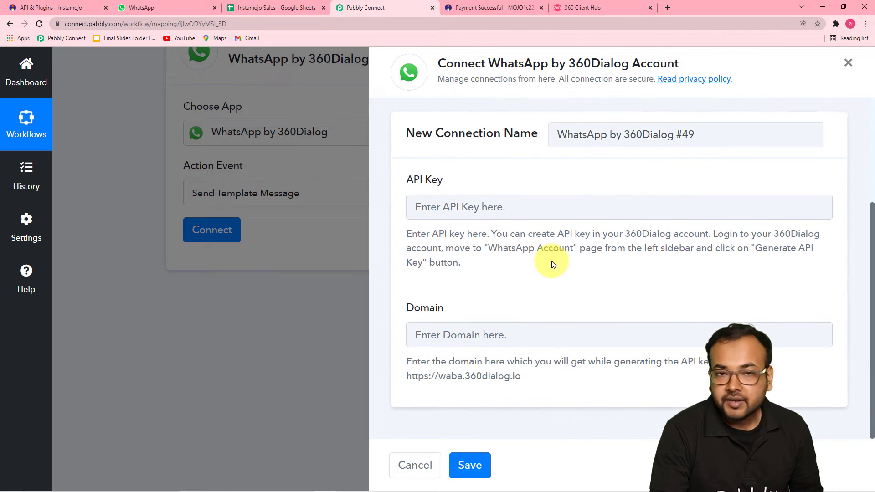
{"action": "left_click", "coordinate": [602, 5]}
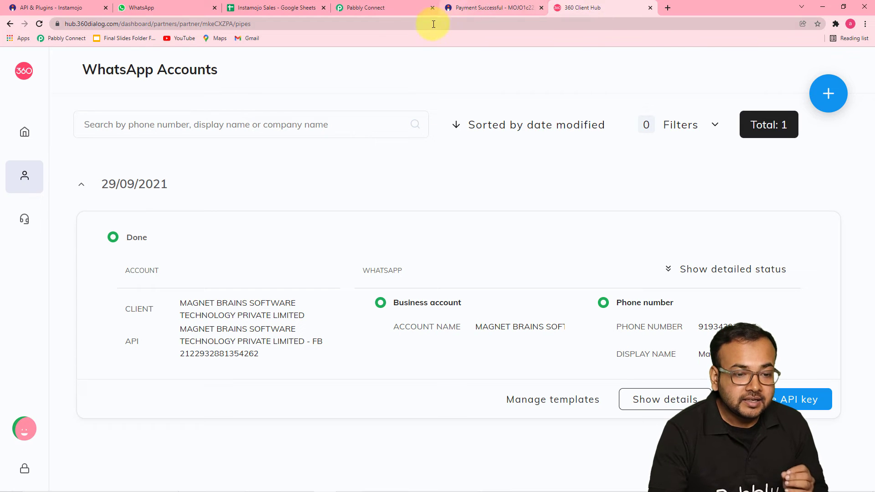
{"action": "left_click", "coordinate": [378, 6]}
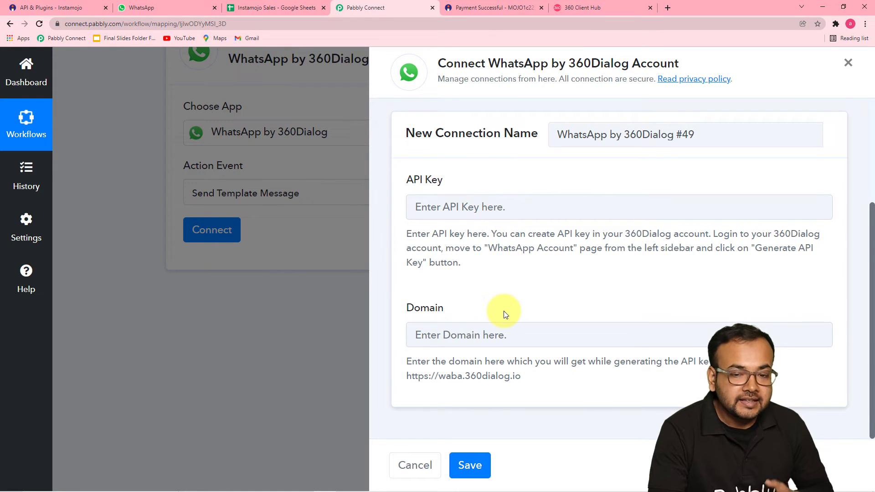
{"action": "scroll", "coordinate": [504, 311], "scroll_direction": "up", "scroll_amount": 3}
Reuse the existing Final Connection For WhatsApp, save it, and review the template fields
{"action": "left_click", "coordinate": [415, 220]}
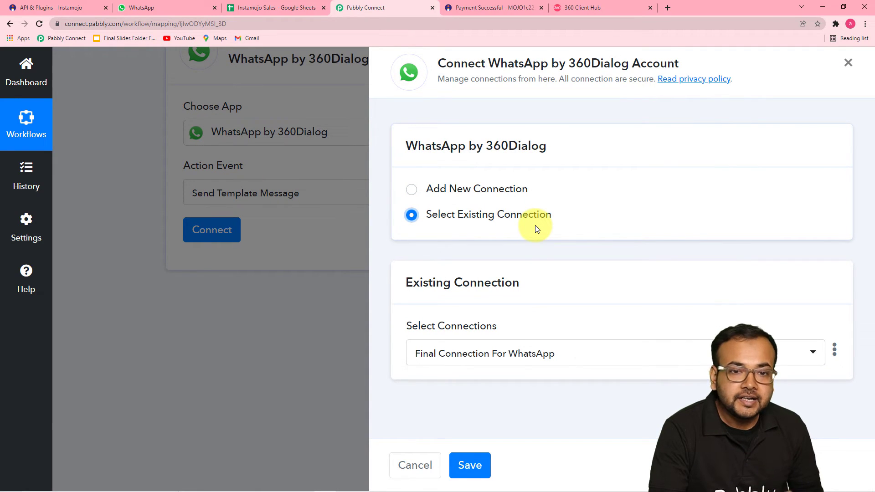
{"action": "left_click", "coordinate": [413, 190]}
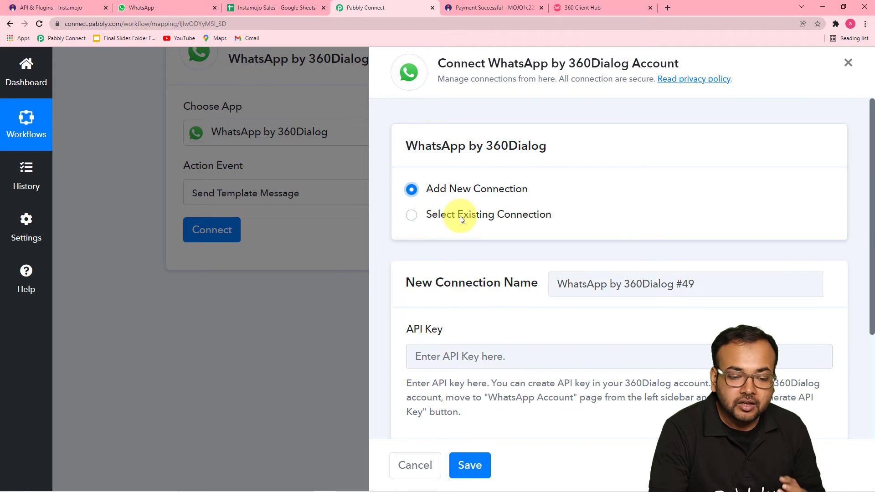
{"action": "scroll", "coordinate": [463, 224], "scroll_direction": "down", "scroll_amount": 3}
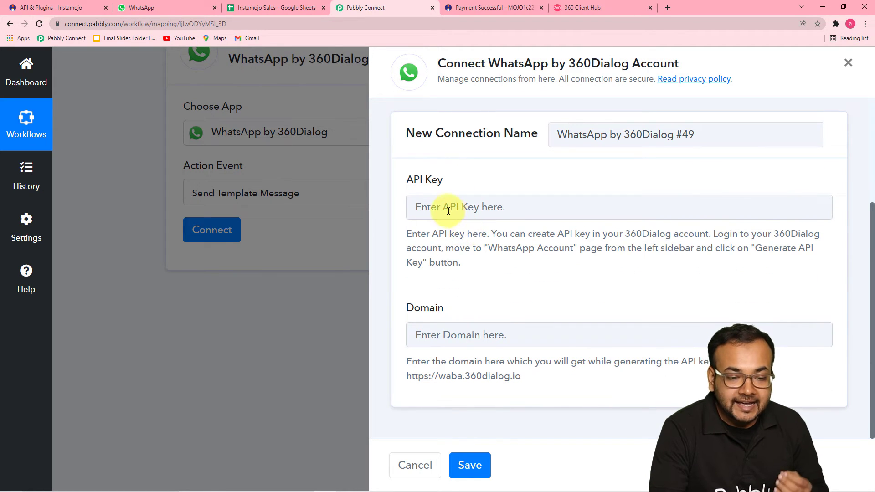
{"action": "scroll", "coordinate": [438, 207], "scroll_direction": "up", "scroll_amount": 3}
{"action": "left_click", "coordinate": [413, 217]}
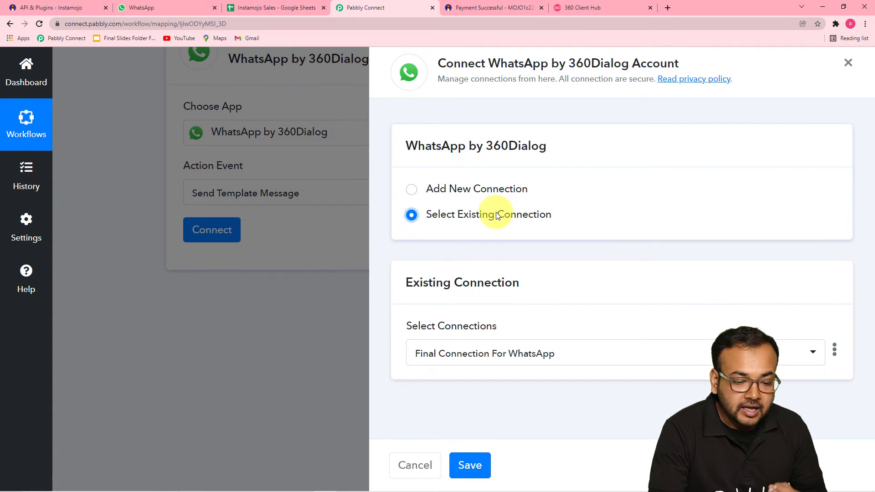
{"action": "left_click", "coordinate": [470, 464]}
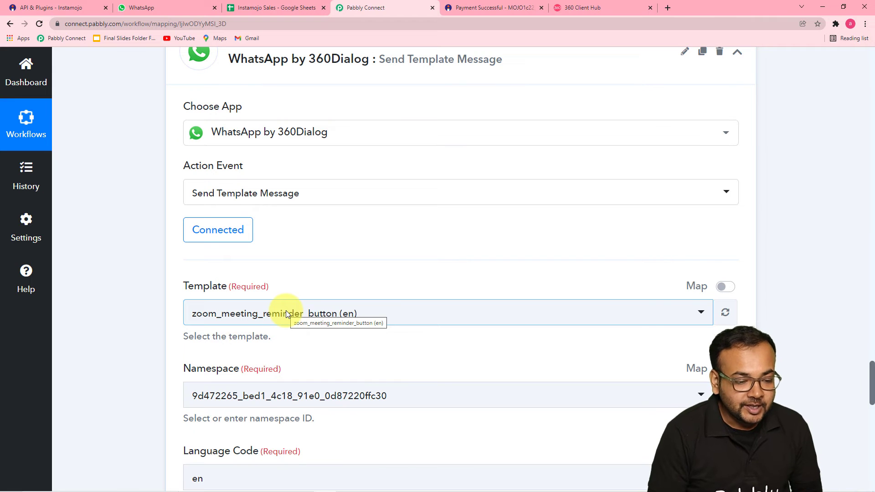
{"action": "scroll", "coordinate": [163, 255], "scroll_direction": "down", "scroll_amount": 1}
{"action": "scroll", "coordinate": [163, 255], "scroll_direction": "down", "scroll_amount": 3}
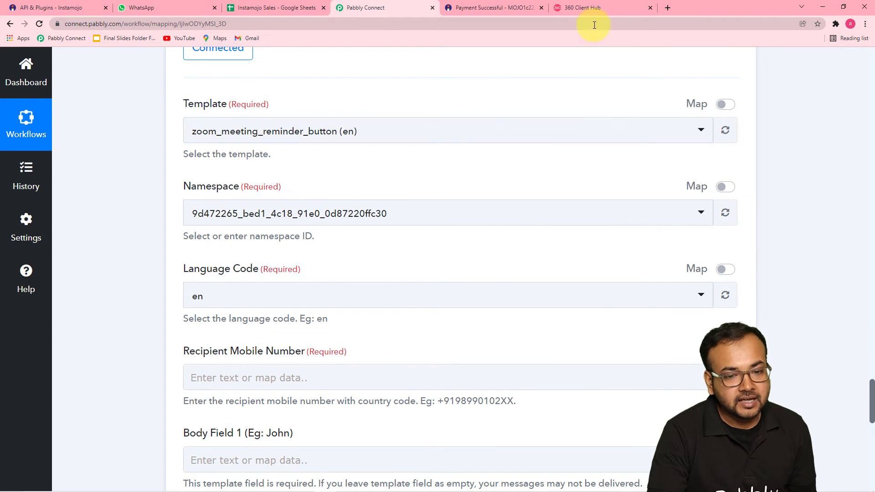
{"action": "left_click", "coordinate": [587, 7]}
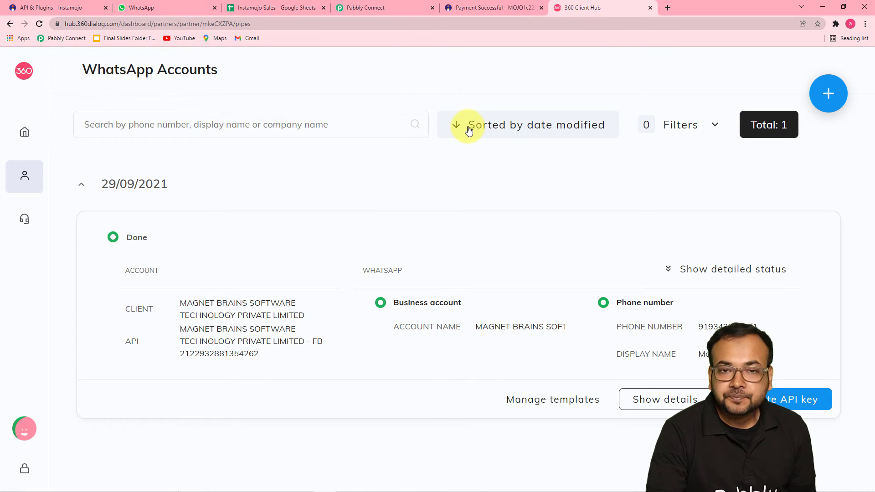
Open the WhatsApp account's templates and preview payment_update with its name, amount and sender variables
{"action": "left_click", "coordinate": [553, 401]}
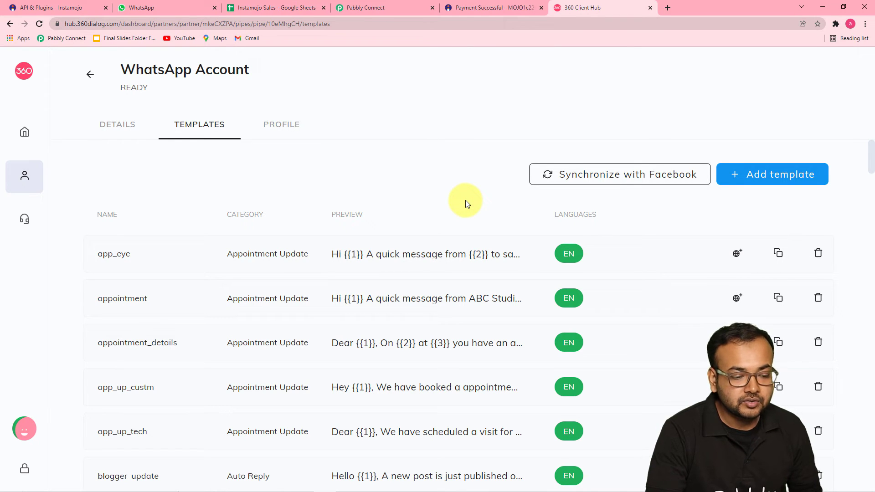
{"action": "scroll", "coordinate": [377, 256], "scroll_direction": "down", "scroll_amount": 14}
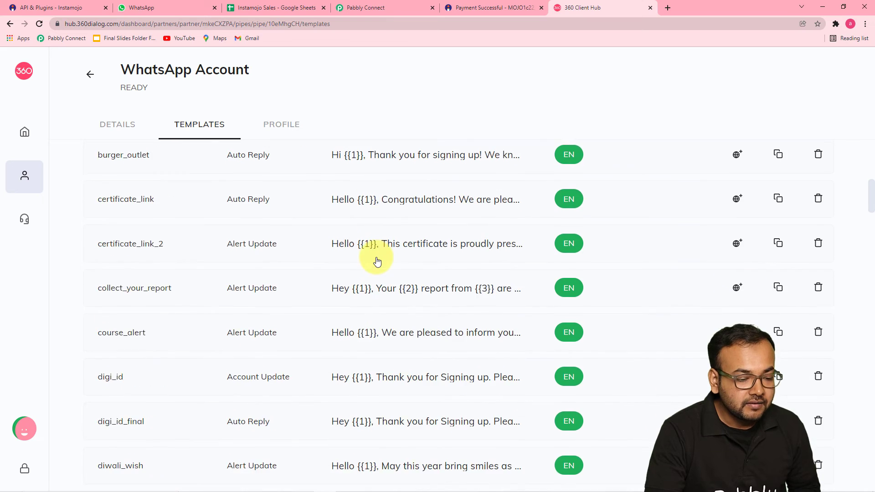
{"action": "scroll", "coordinate": [377, 261], "scroll_direction": "down", "scroll_amount": 14}
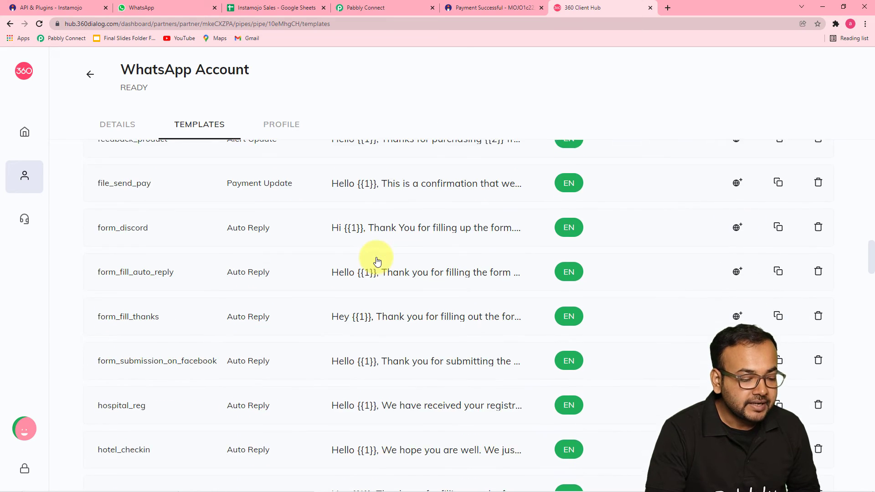
{"action": "scroll", "coordinate": [377, 261], "scroll_direction": "down", "scroll_amount": 8}
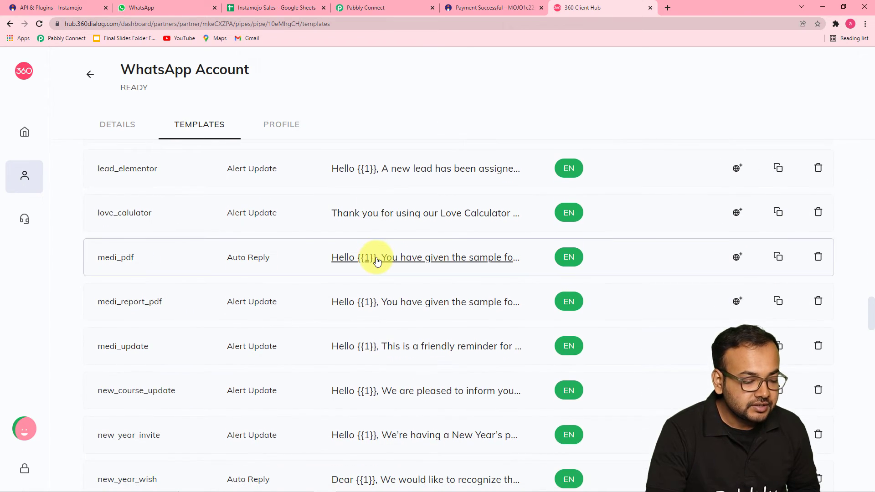
{"action": "scroll", "coordinate": [376, 260], "scroll_direction": "down", "scroll_amount": 12}
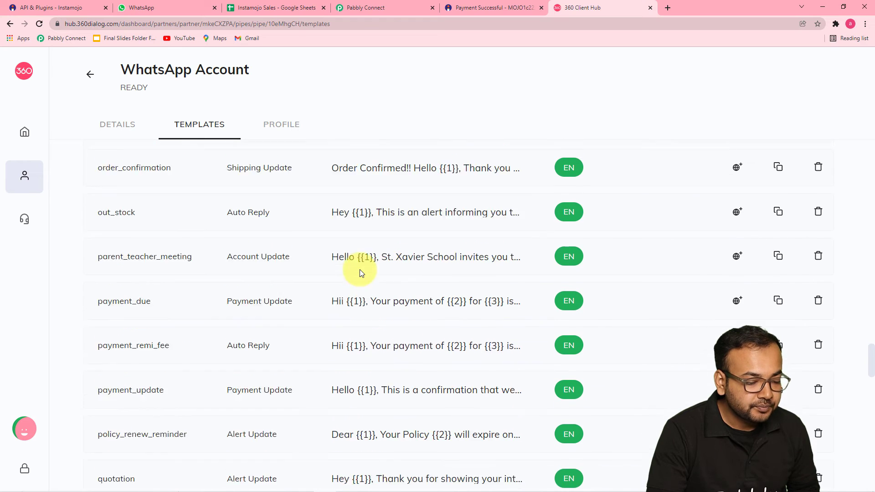
{"action": "left_click", "coordinate": [398, 333]}
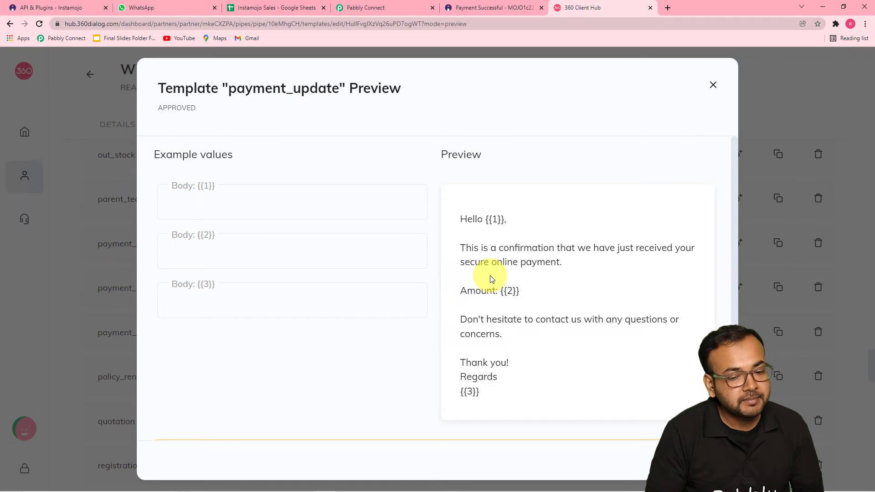
Close the payment_update preview and begin a new template from the top of the list
{"action": "left_click", "coordinate": [714, 85]}
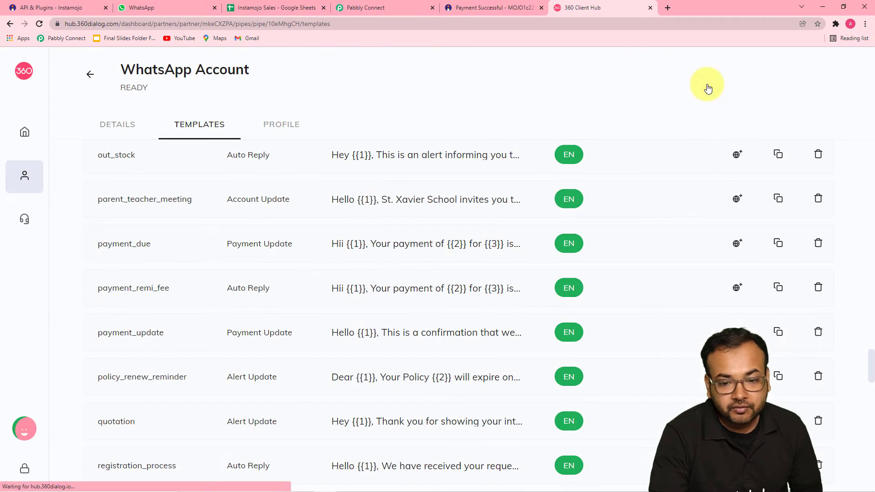
{"action": "scroll", "coordinate": [704, 163], "scroll_direction": "up", "scroll_amount": 20}
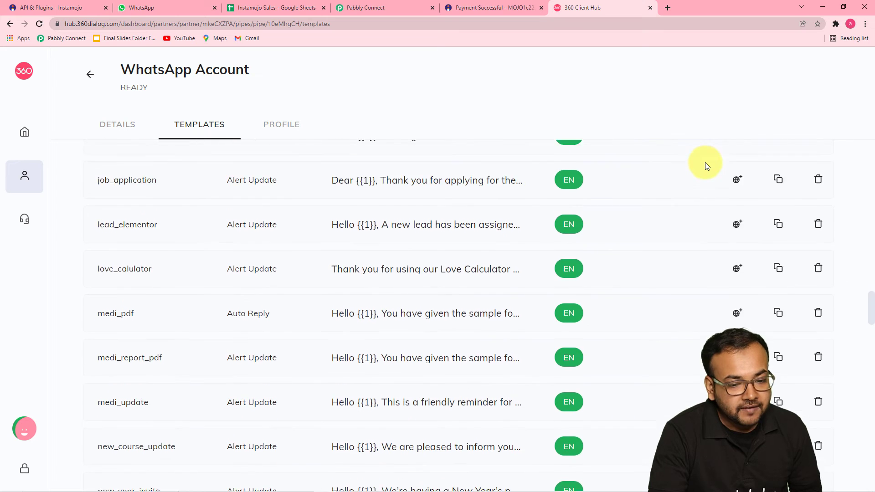
{"action": "scroll", "coordinate": [705, 163], "scroll_direction": "up", "scroll_amount": 20}
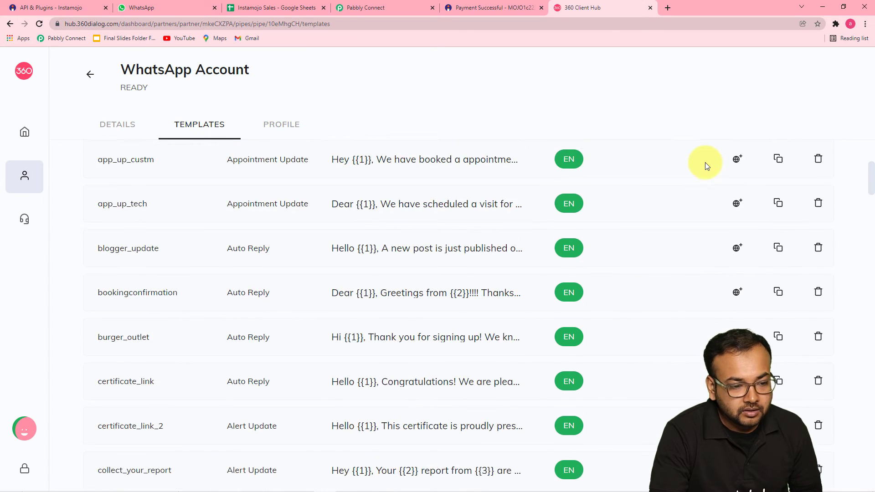
{"action": "left_click", "coordinate": [768, 174]}
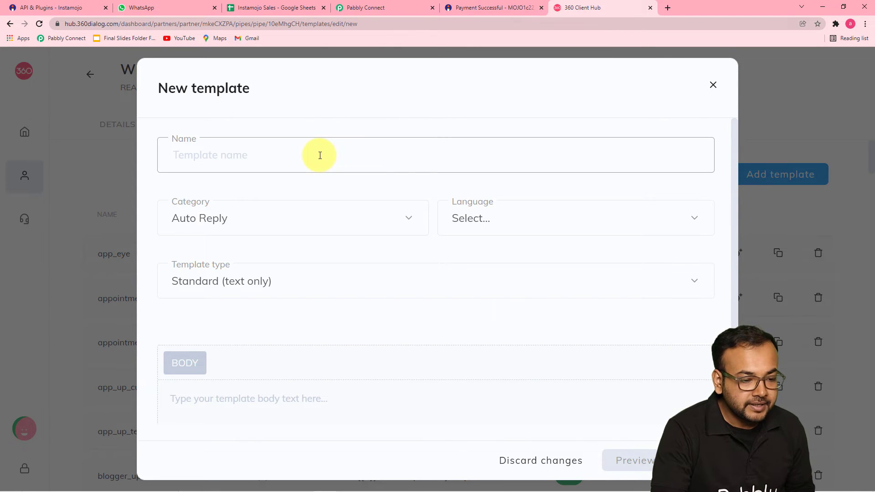
Browse the Category, Language and Template type options, keep Standard (text only), then discard the form
{"action": "left_click", "coordinate": [298, 232]}
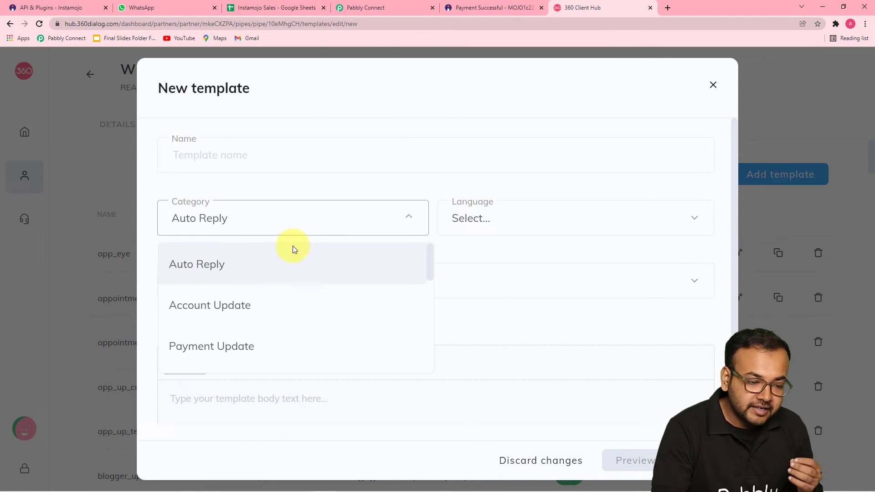
{"action": "scroll", "coordinate": [284, 297], "scroll_direction": "down", "scroll_amount": 4}
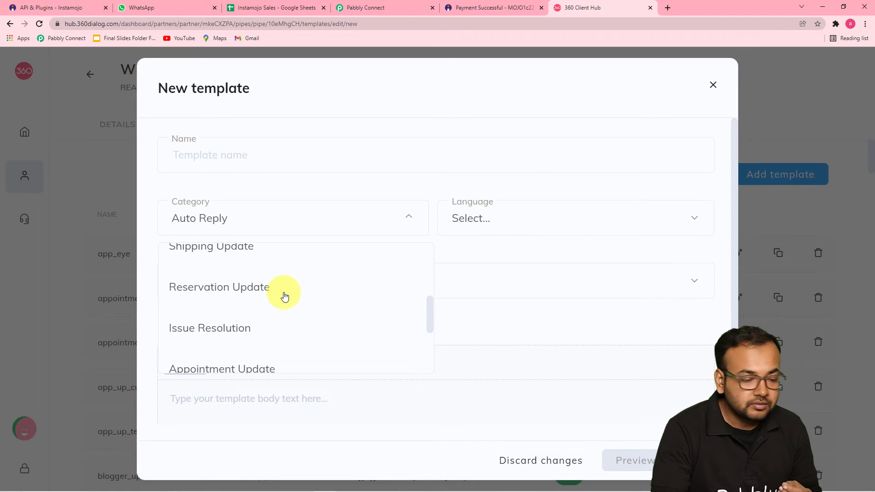
{"action": "scroll", "coordinate": [284, 297], "scroll_direction": "down", "scroll_amount": 3}
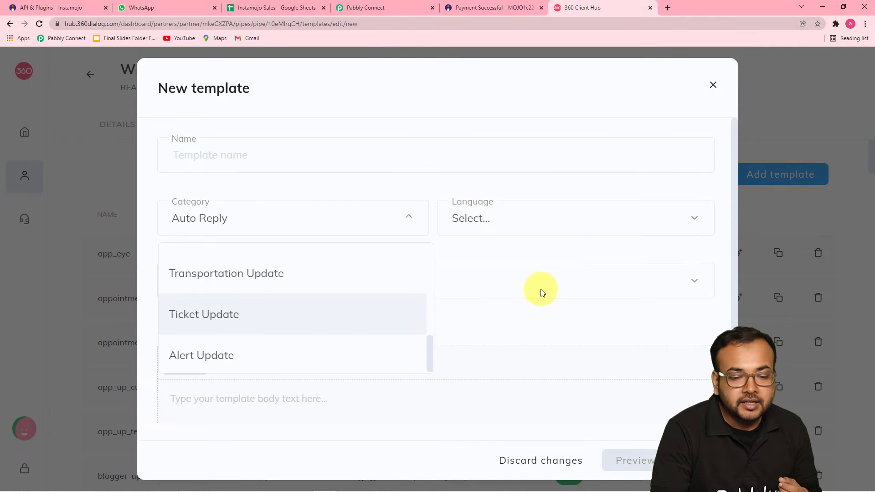
{"action": "left_click", "coordinate": [539, 219]}
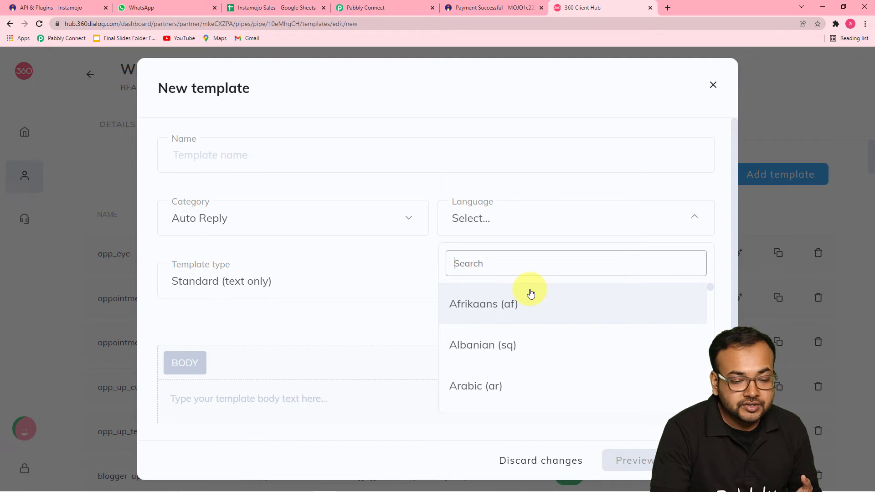
{"action": "left_click", "coordinate": [388, 248]}
{"action": "scroll", "coordinate": [388, 248], "scroll_direction": "down", "scroll_amount": 1}
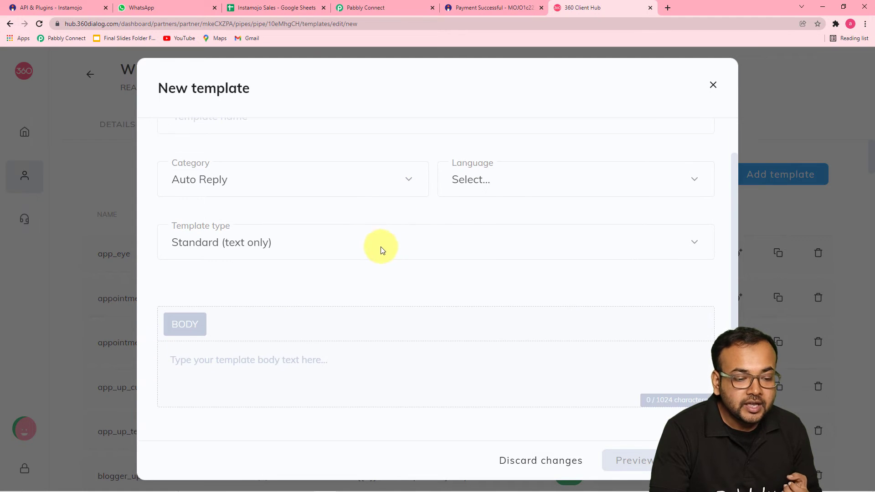
{"action": "left_click", "coordinate": [321, 250]}
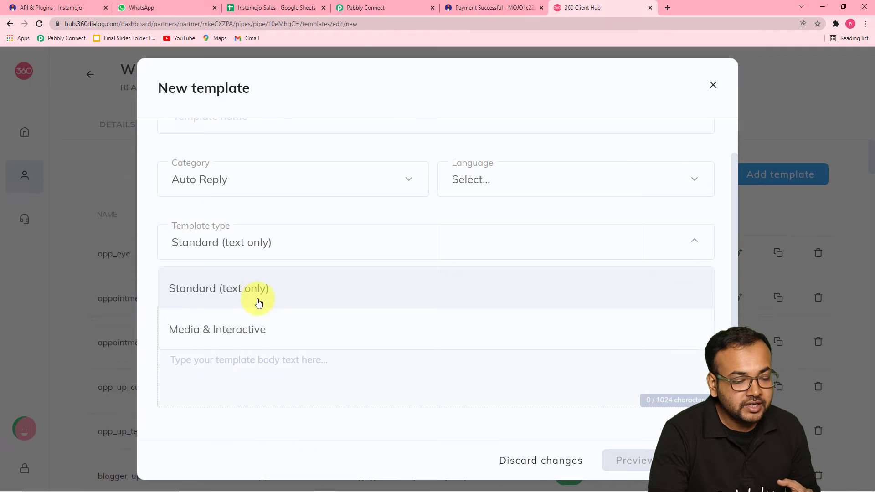
{"action": "left_click", "coordinate": [329, 218]}
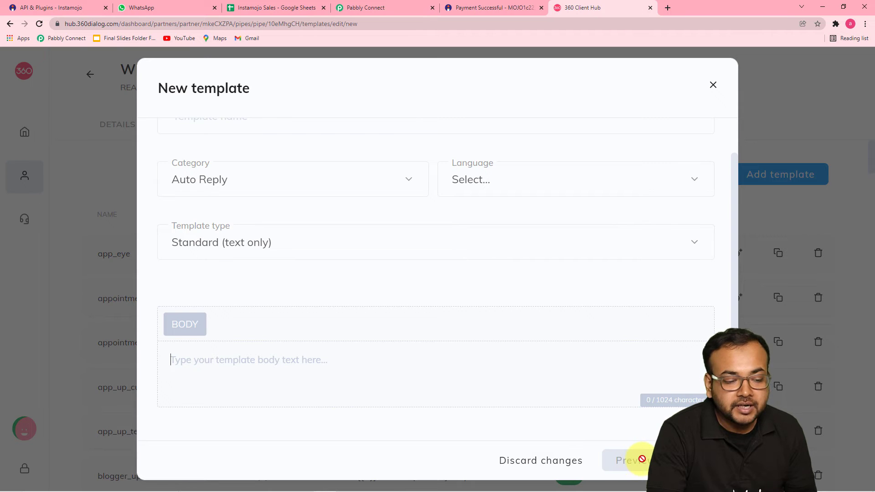
{"action": "left_click", "coordinate": [713, 90]}
Scroll the templates list down to the EN templates payment_due, payment_update and order_confirmation
{"action": "scroll", "coordinate": [411, 149], "scroll_direction": "down", "scroll_amount": 2}
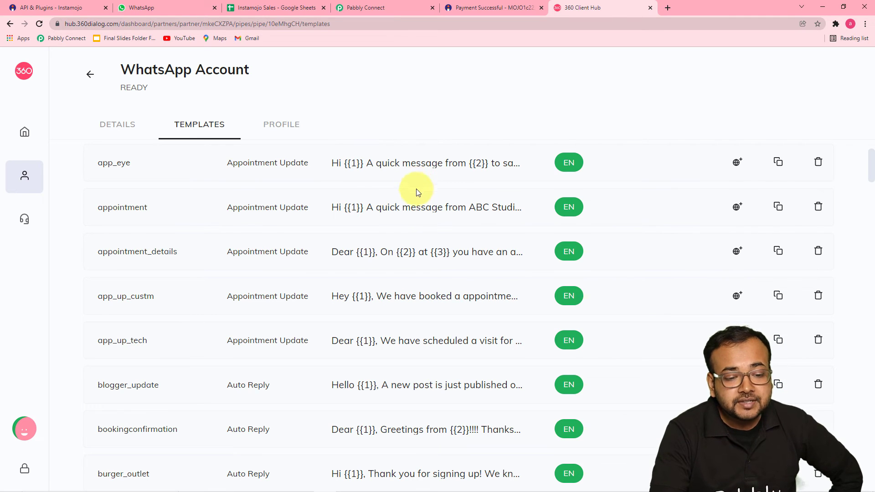
{"action": "scroll", "coordinate": [447, 265], "scroll_direction": "down", "scroll_amount": 2}
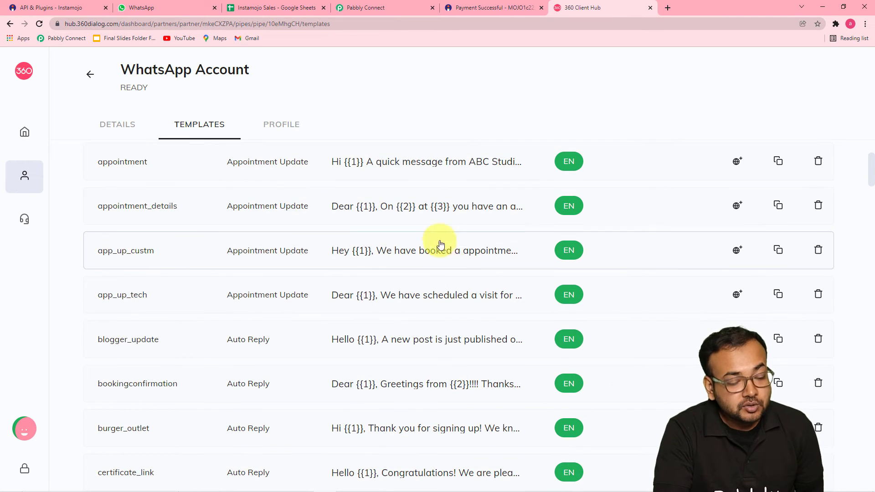
{"action": "scroll", "coordinate": [439, 222], "scroll_direction": "down", "scroll_amount": 12}
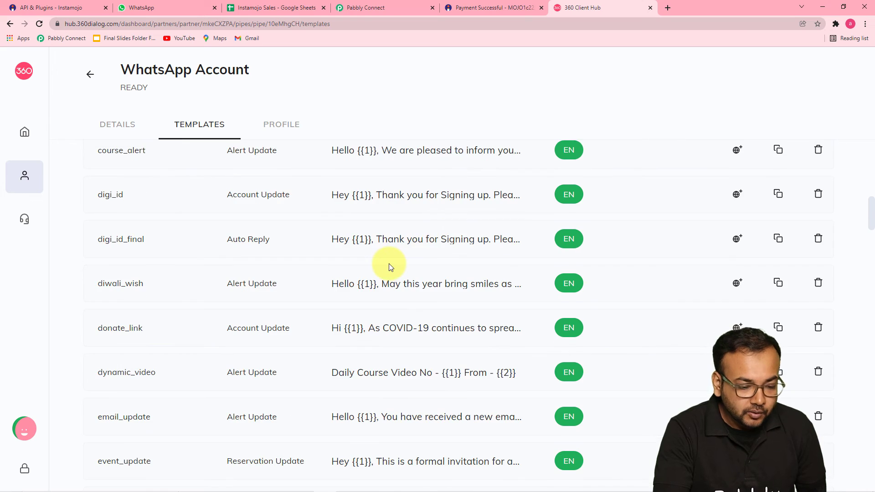
{"action": "scroll", "coordinate": [389, 263], "scroll_direction": "down", "scroll_amount": 12}
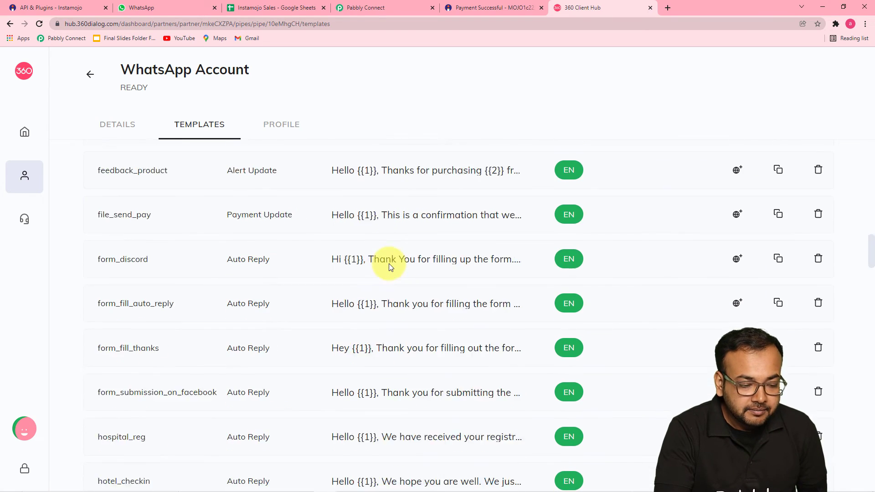
{"action": "scroll", "coordinate": [390, 263], "scroll_direction": "down", "scroll_amount": 17}
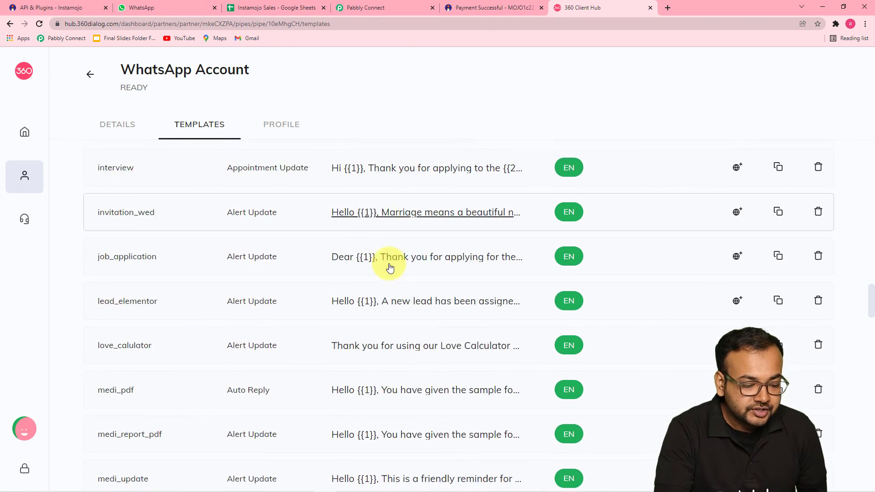
{"action": "scroll", "coordinate": [389, 263], "scroll_direction": "down", "scroll_amount": 2}
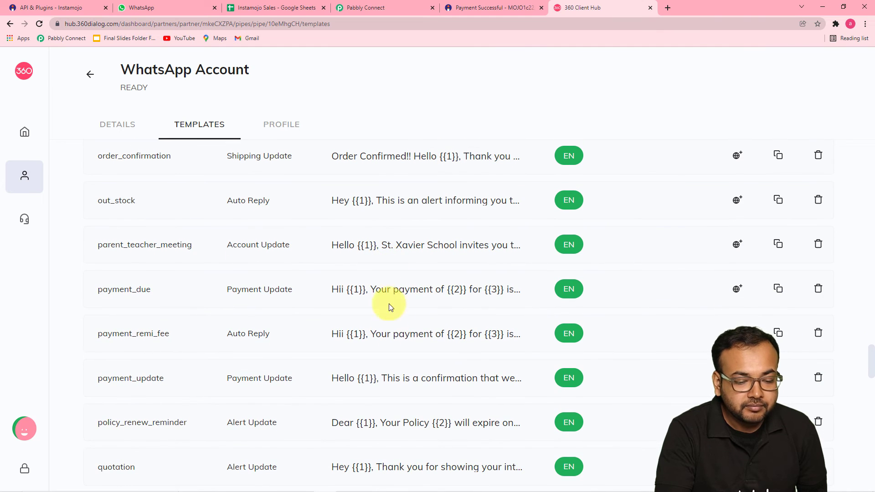
Preview payment_update's greeting, amount and signature placeholders, then return to Pabbly Connect
{"action": "left_click", "coordinate": [418, 386]}
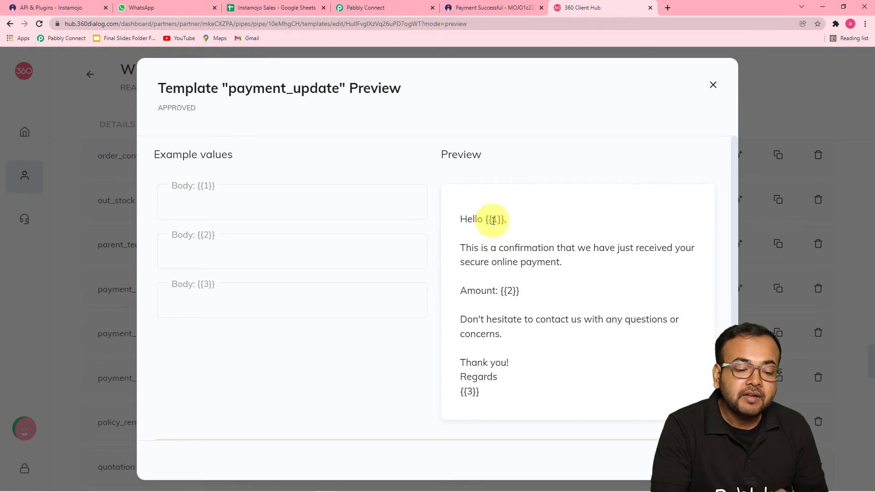
{"action": "left_click", "coordinate": [389, 12]}
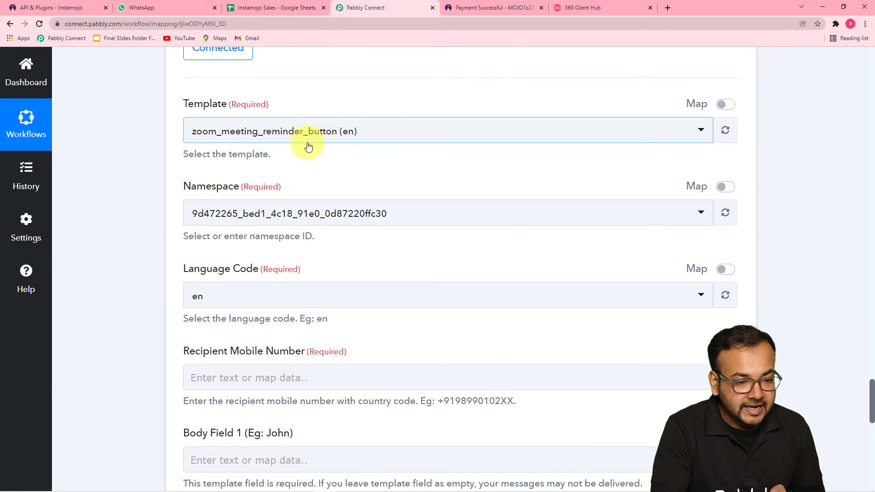
Switch the WhatsApp step's template to payment_update (en) and focus the Recipient Mobile Number field
{"action": "left_click", "coordinate": [343, 137]}
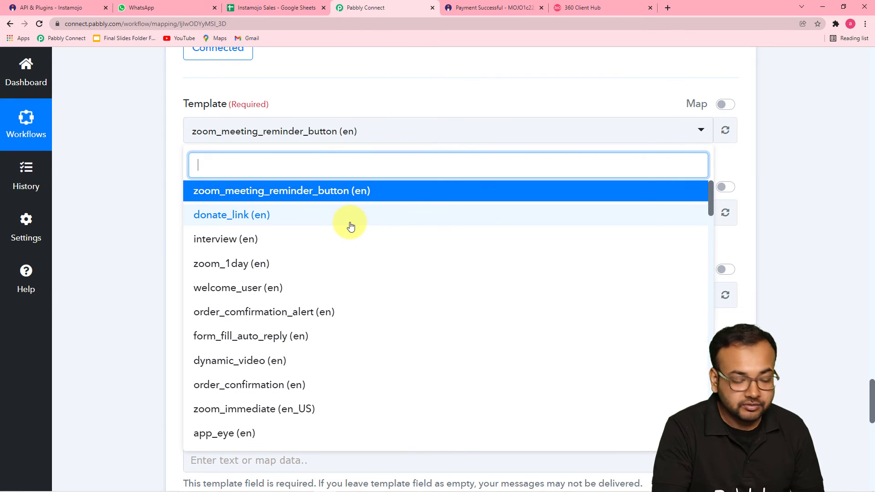
{"action": "type", "text": "pay"}
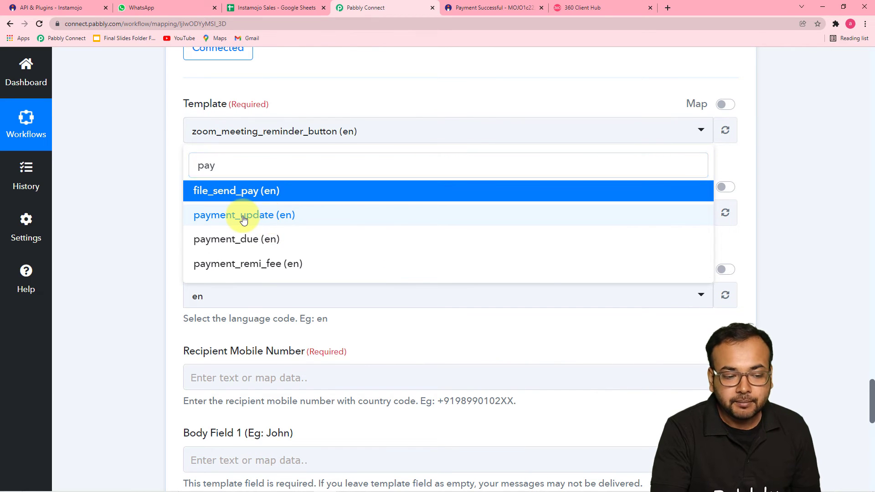
{"action": "left_click", "coordinate": [244, 219]}
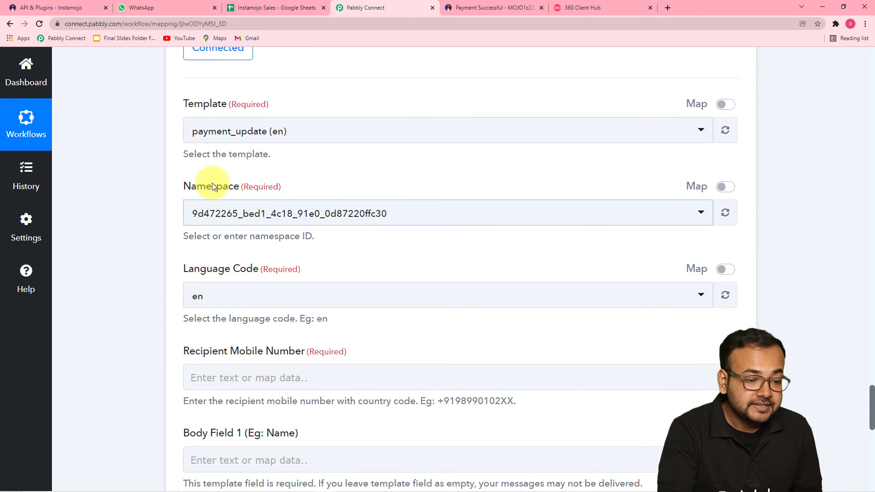
{"action": "scroll", "coordinate": [200, 190], "scroll_direction": "down", "scroll_amount": 4}
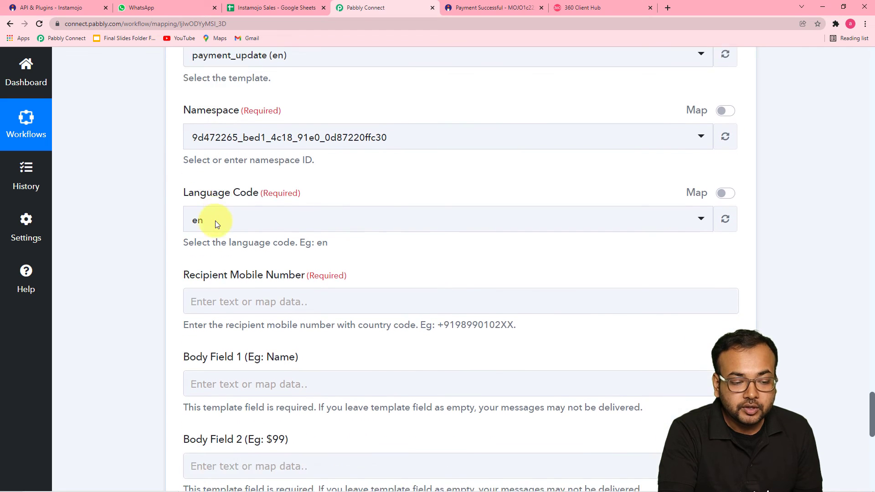
{"action": "scroll", "coordinate": [215, 220], "scroll_direction": "down", "scroll_amount": 2}
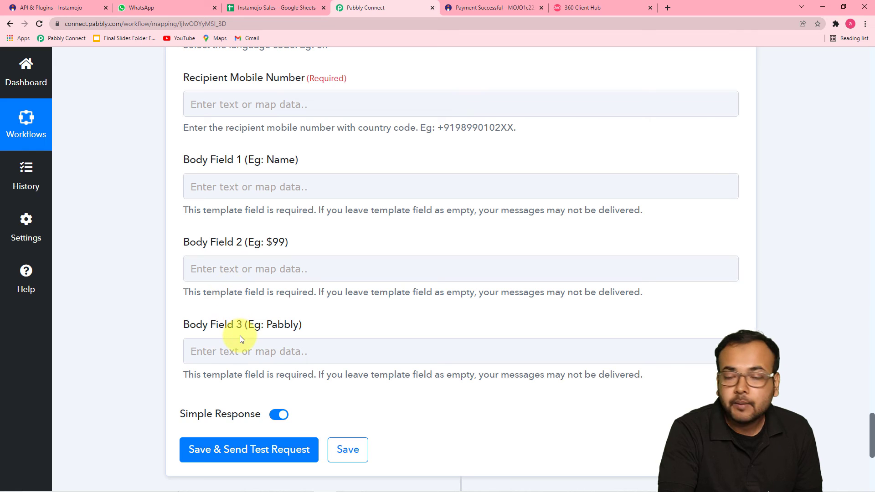
{"action": "left_click", "coordinate": [234, 107]}
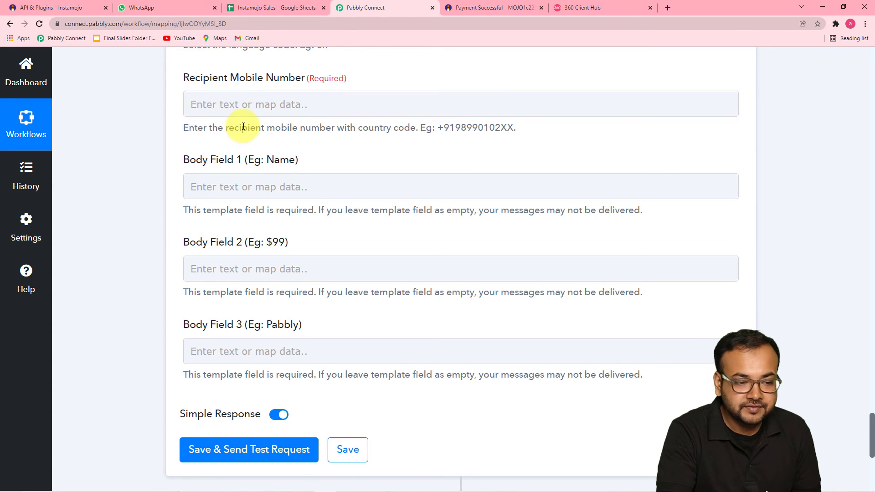
Map Payment Buyer Phone from 2. Instamojo: Get Payment Details into Recipient Mobile Number
{"action": "scroll", "coordinate": [244, 128], "scroll_direction": "up", "scroll_amount": 6}
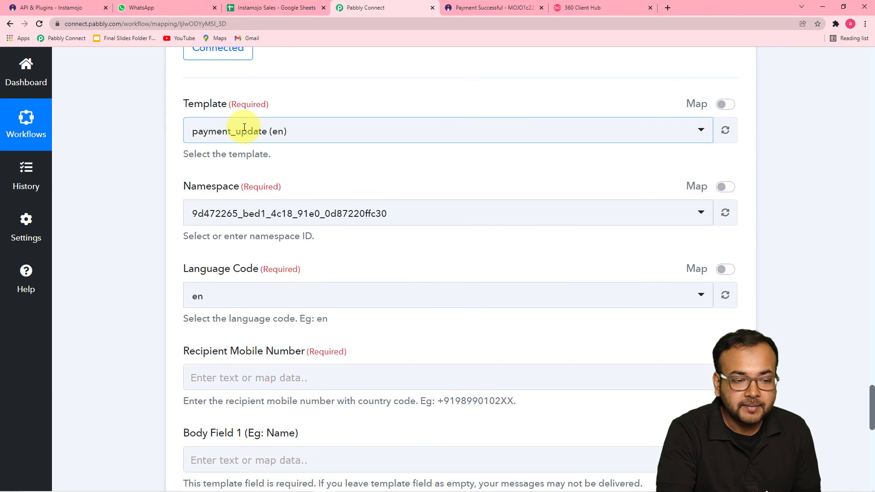
{"action": "scroll", "coordinate": [244, 128], "scroll_direction": "up", "scroll_amount": 15}
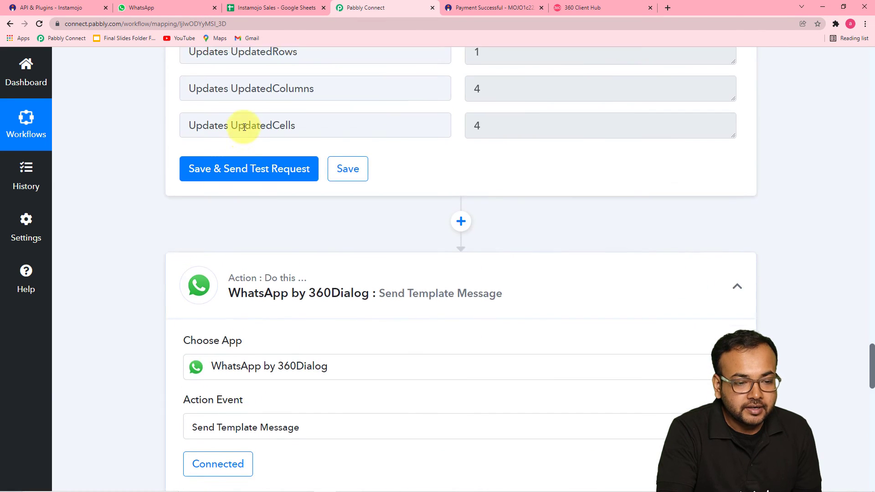
{"action": "scroll", "coordinate": [245, 128], "scroll_direction": "up", "scroll_amount": 10}
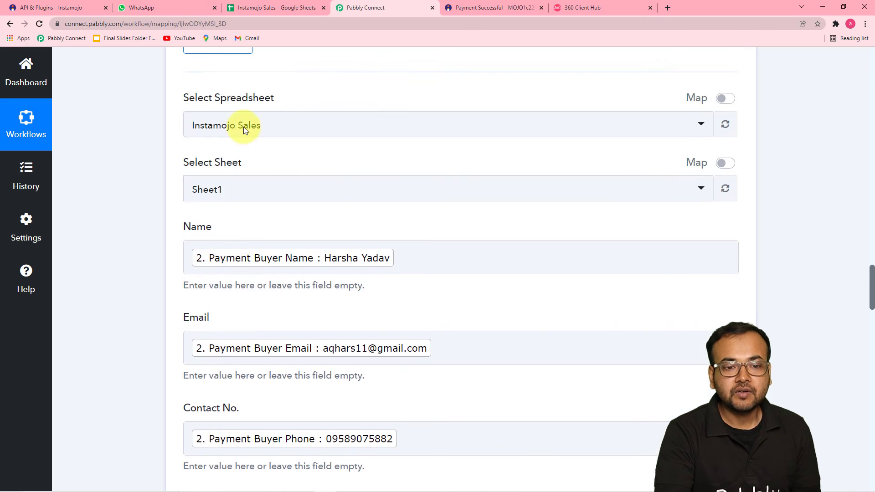
{"action": "scroll", "coordinate": [245, 129], "scroll_direction": "up", "scroll_amount": 12}
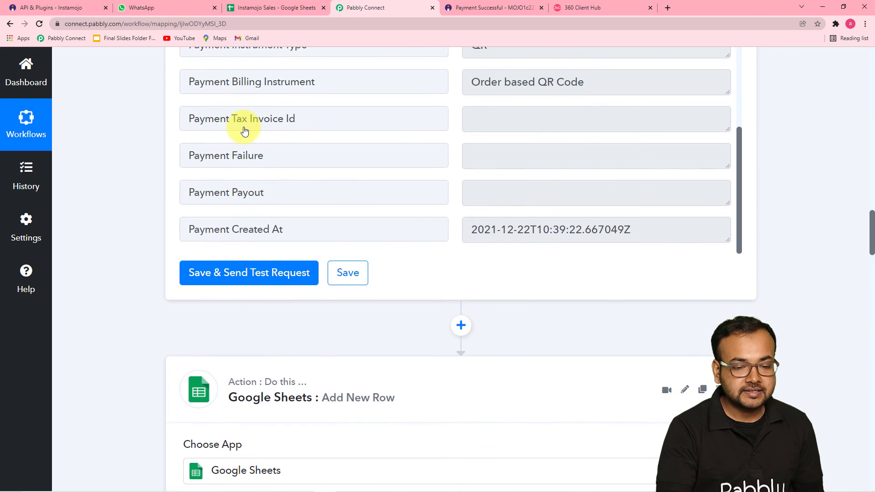
{"action": "scroll", "coordinate": [242, 130], "scroll_direction": "up", "scroll_amount": 4}
{"action": "scroll", "coordinate": [246, 132], "scroll_direction": "down", "scroll_amount": 4}
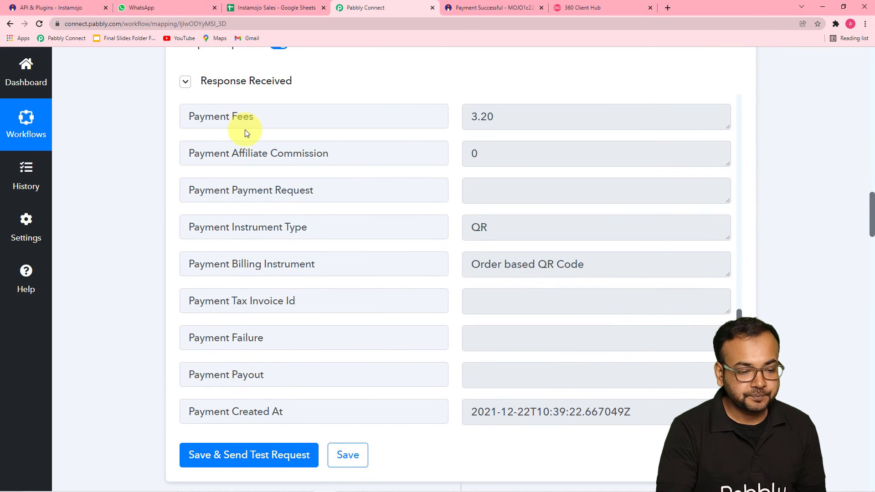
{"action": "scroll", "coordinate": [275, 172], "scroll_direction": "down", "scroll_amount": 2}
{"action": "scroll", "coordinate": [250, 185], "scroll_direction": "up", "scroll_amount": 7}
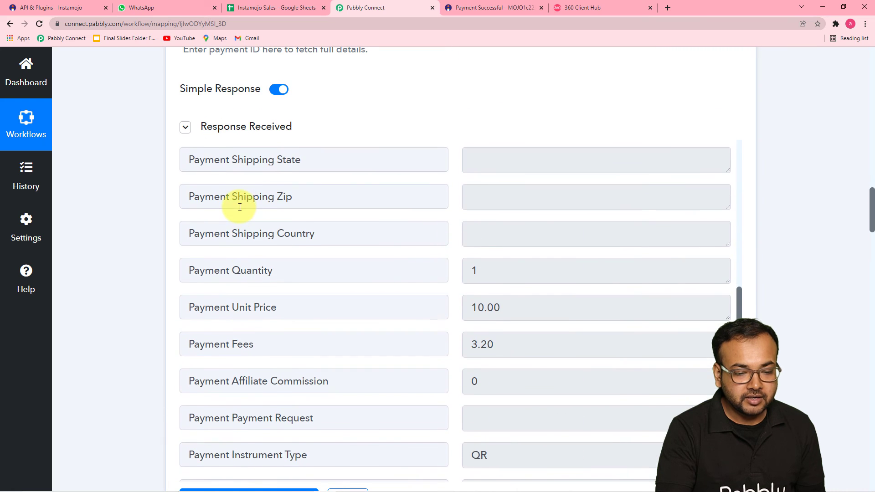
{"action": "scroll", "coordinate": [239, 207], "scroll_direction": "up", "scroll_amount": 8}
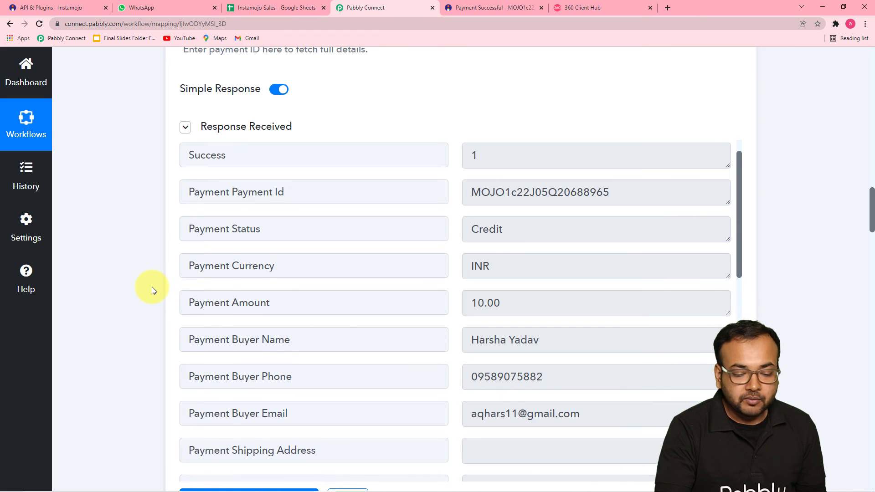
{"action": "scroll", "coordinate": [152, 286], "scroll_direction": "down", "scroll_amount": 6}
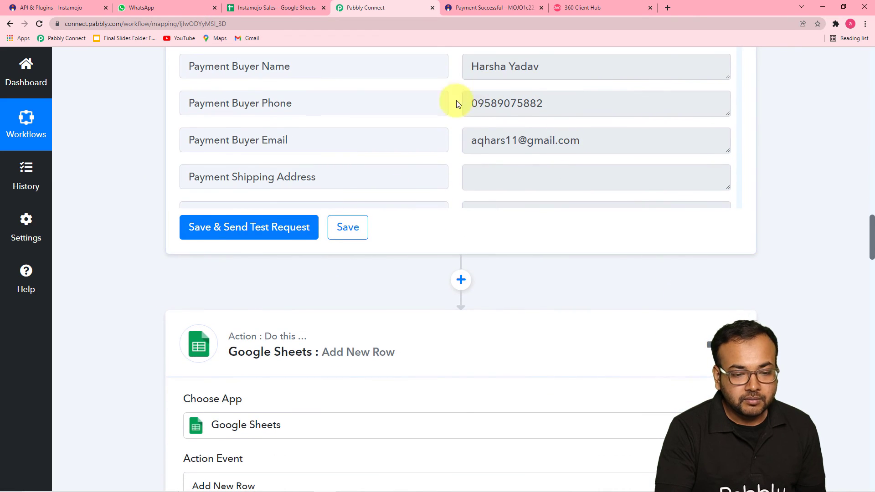
{"action": "scroll", "coordinate": [176, 147], "scroll_direction": "down", "scroll_amount": 14}
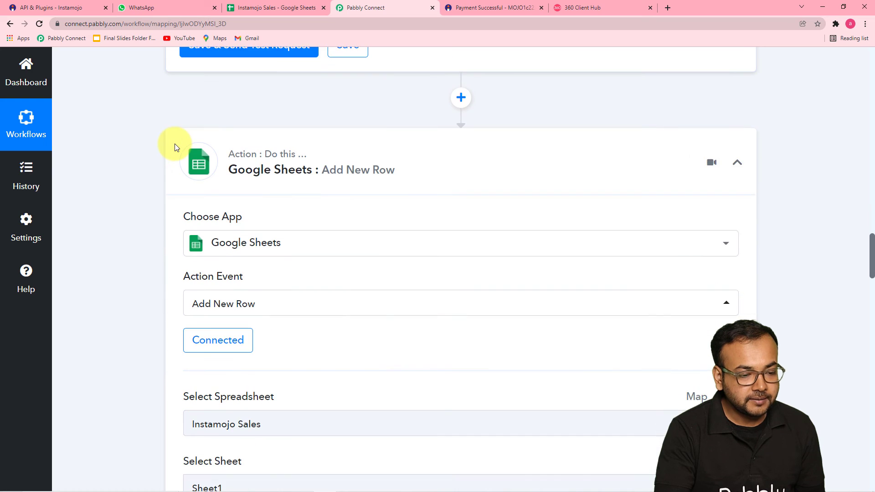
{"action": "scroll", "coordinate": [176, 146], "scroll_direction": "down", "scroll_amount": 20}
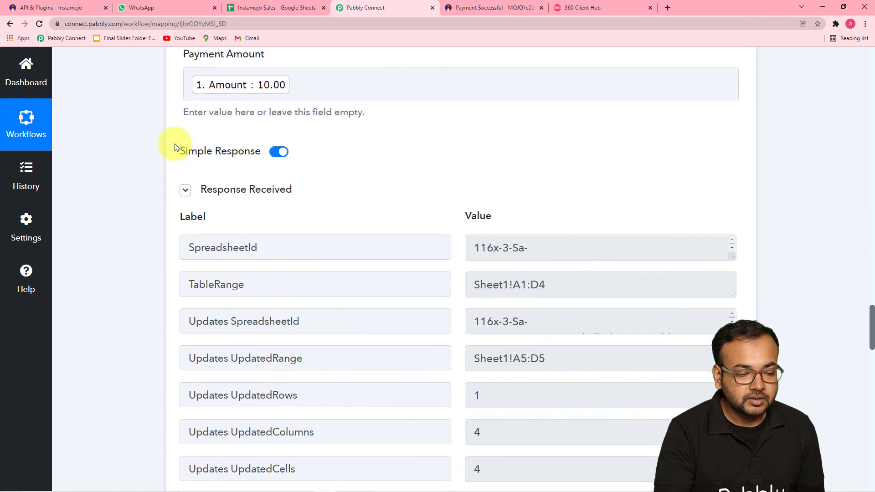
{"action": "scroll", "coordinate": [176, 147], "scroll_direction": "down", "scroll_amount": 9}
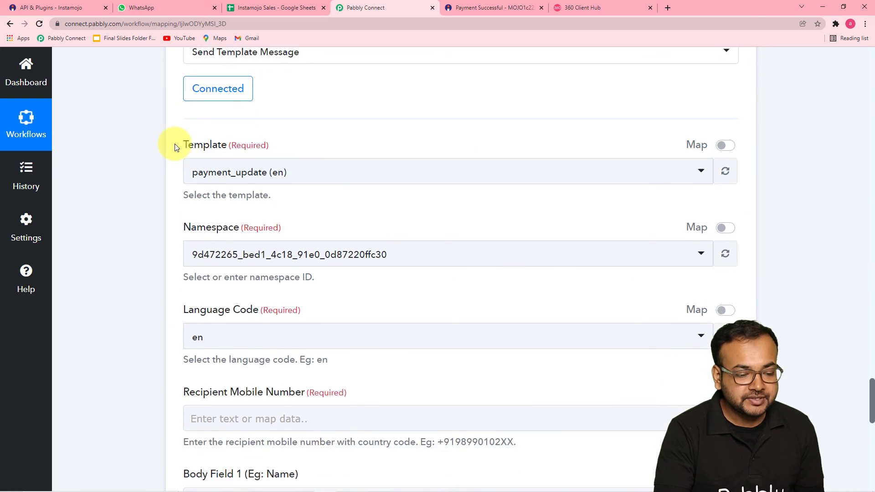
{"action": "scroll", "coordinate": [232, 135], "scroll_direction": "up", "scroll_amount": 2}
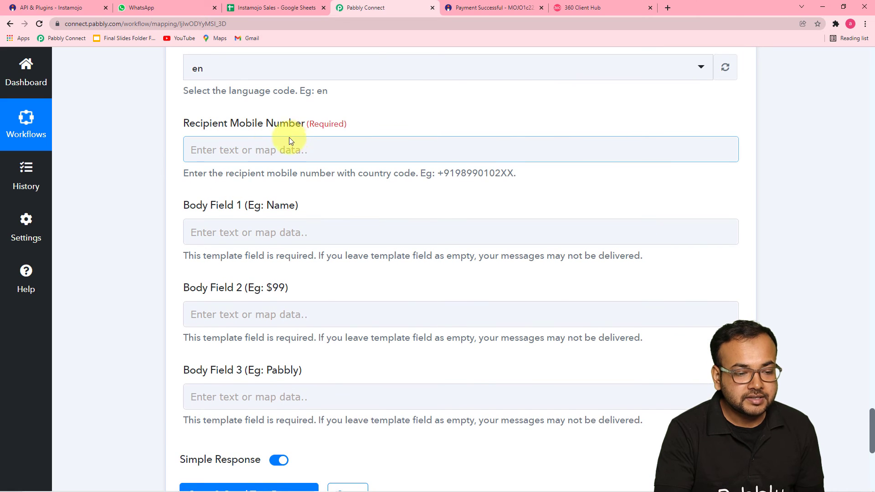
{"action": "left_click", "coordinate": [304, 141]}
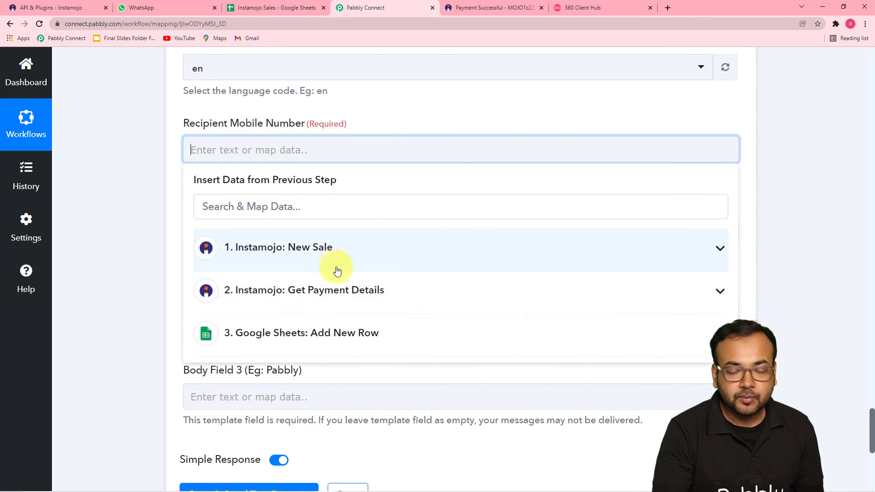
{"action": "left_click", "coordinate": [336, 299]}
{"action": "scroll", "coordinate": [337, 299], "scroll_direction": "down", "scroll_amount": 5}
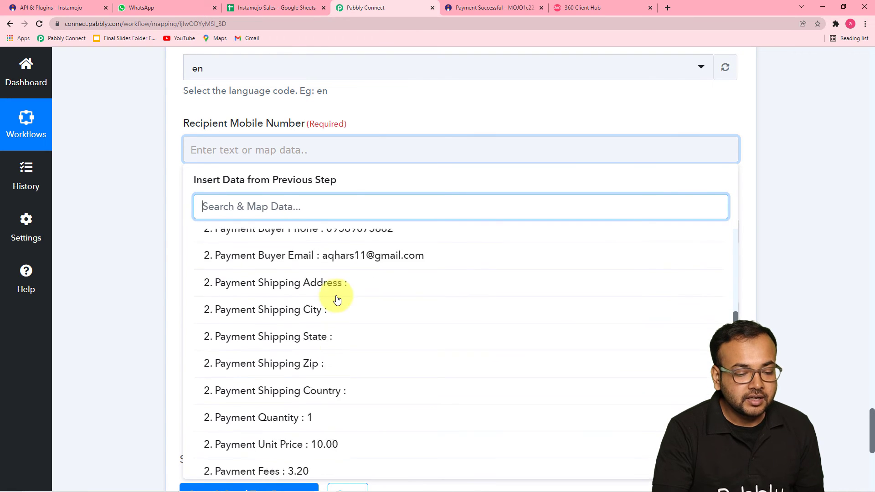
{"action": "left_click", "coordinate": [349, 269]}
Prefix the mapped buyer phone with the +91 country code
{"action": "left_click", "coordinate": [188, 167]}
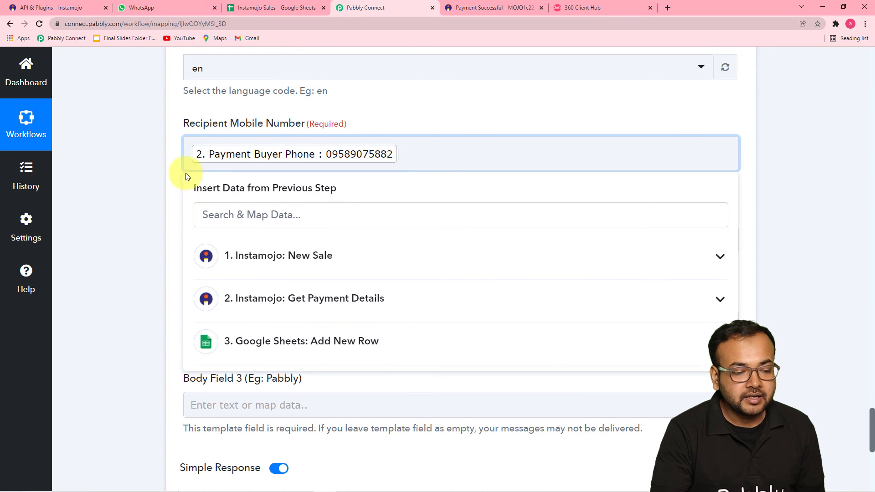
{"action": "left_click", "coordinate": [191, 156]}
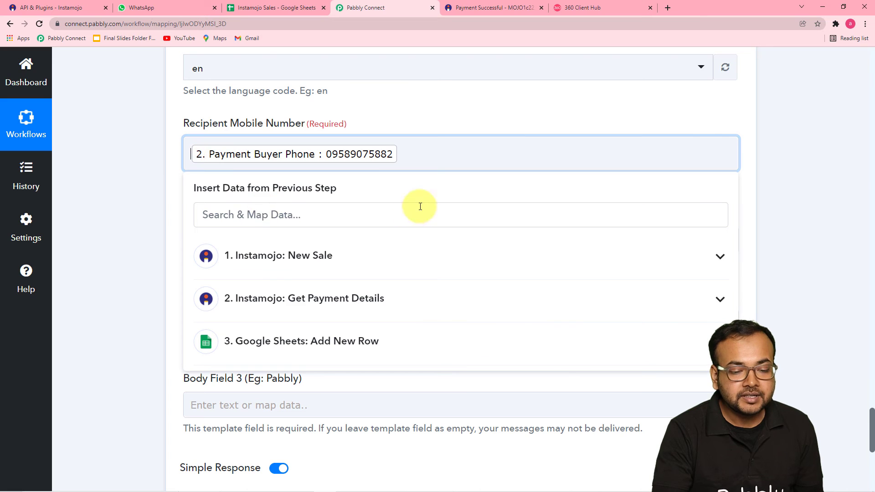
{"action": "left_click", "coordinate": [126, 192]}
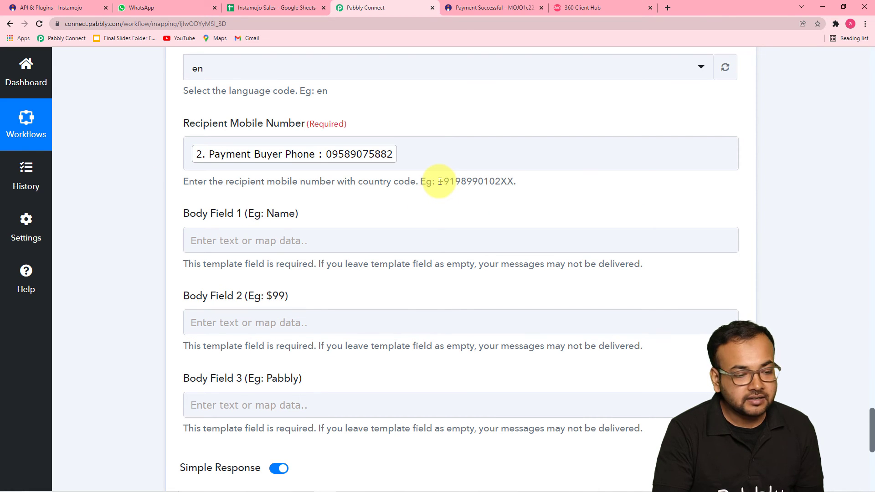
{"action": "left_click", "coordinate": [212, 158]}
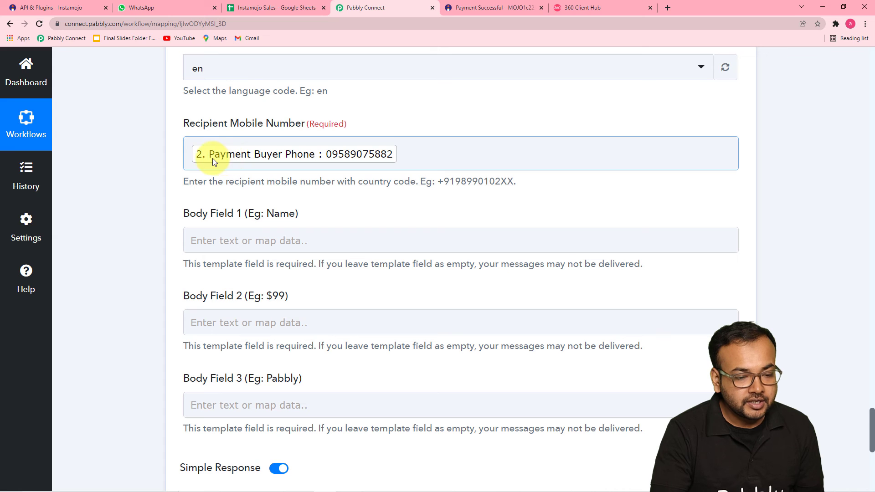
{"action": "left_click", "coordinate": [187, 155]}
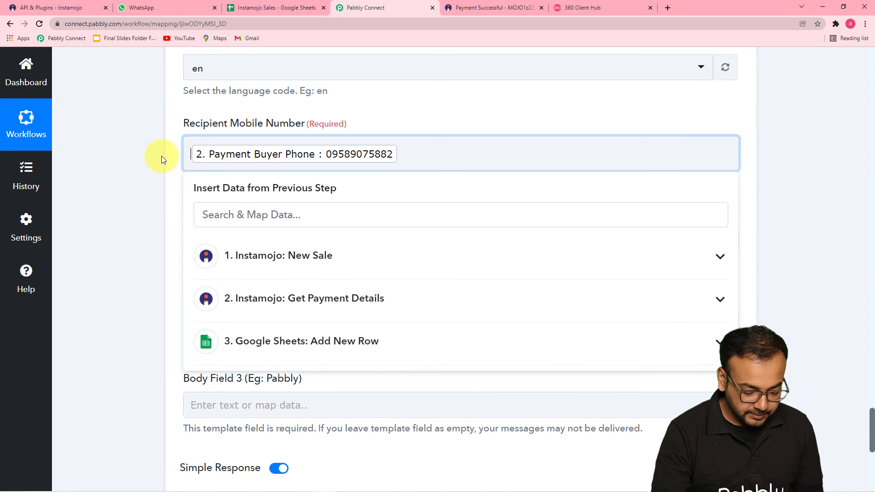
{"action": "type", "text": "+"}
{"action": "type", "text": "91"}
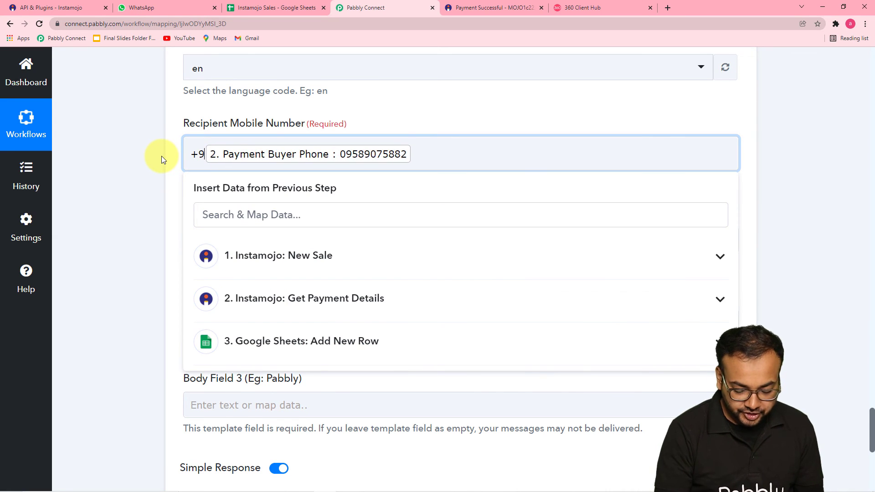
{"action": "left_click", "coordinate": [161, 156]}
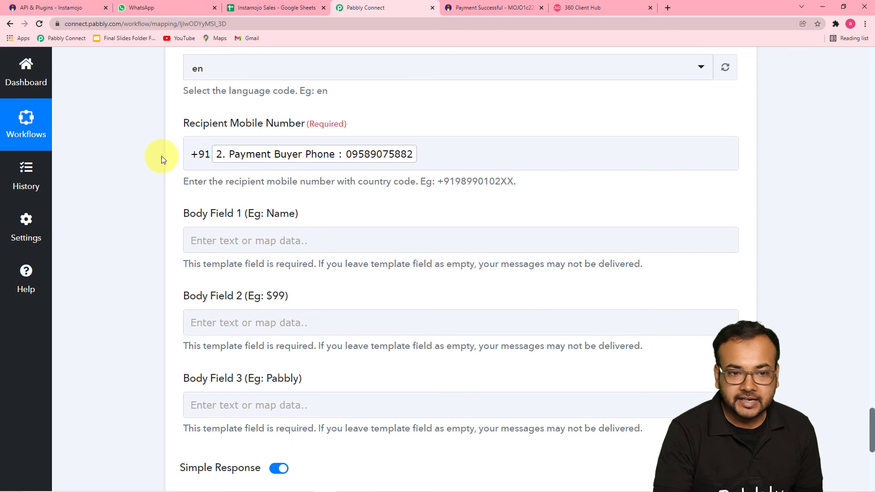
{"action": "scroll", "coordinate": [162, 156], "scroll_direction": "down", "scroll_amount": 2}
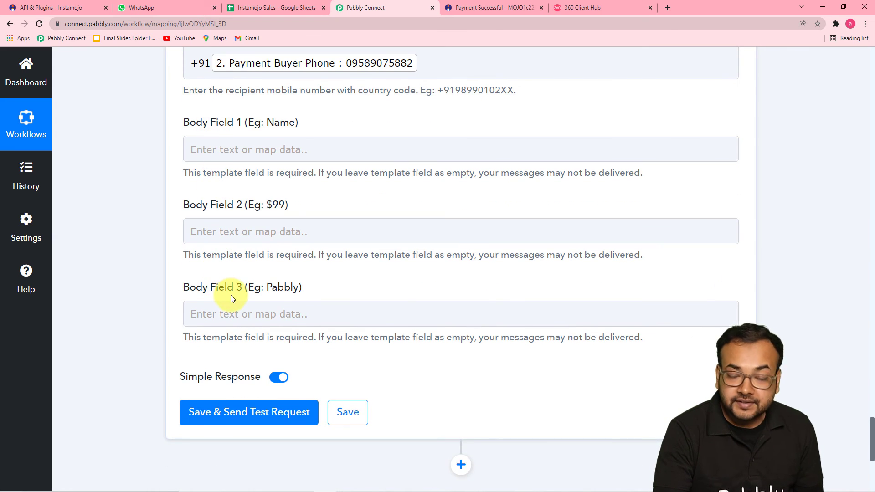
Map Payment Buyer Name from Get Payment Details into Body Field 1
{"action": "left_click", "coordinate": [570, 9]}
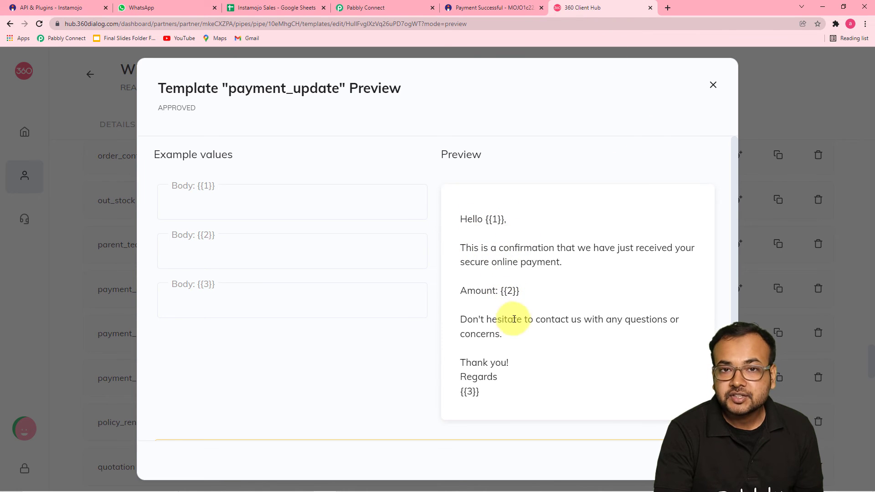
{"action": "left_click", "coordinate": [366, 8]}
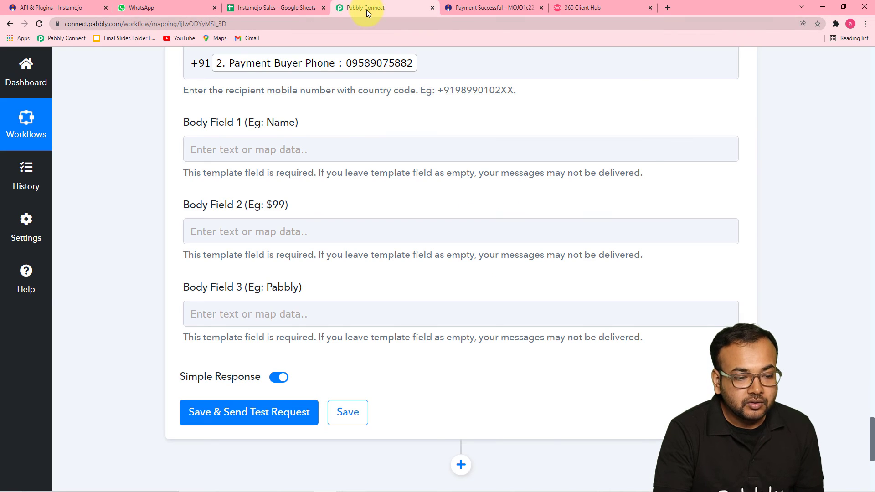
{"action": "left_click", "coordinate": [263, 146]}
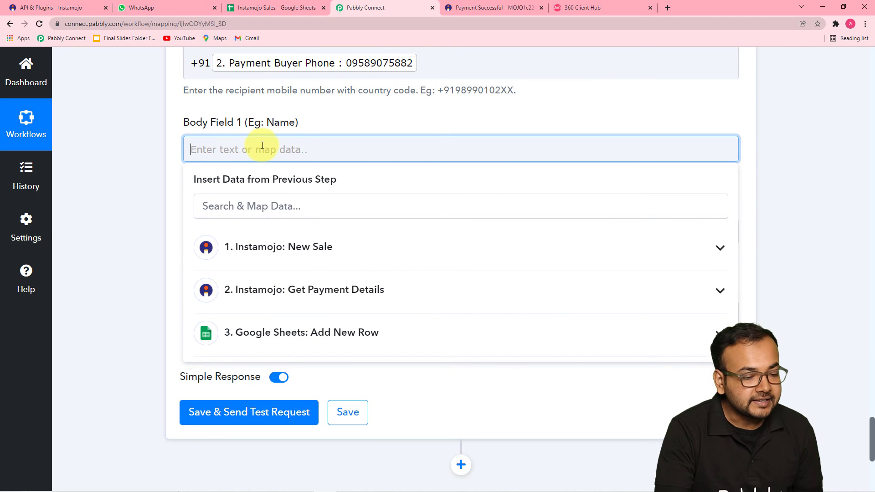
{"action": "scroll", "coordinate": [262, 145], "scroll_direction": "down", "scroll_amount": 3}
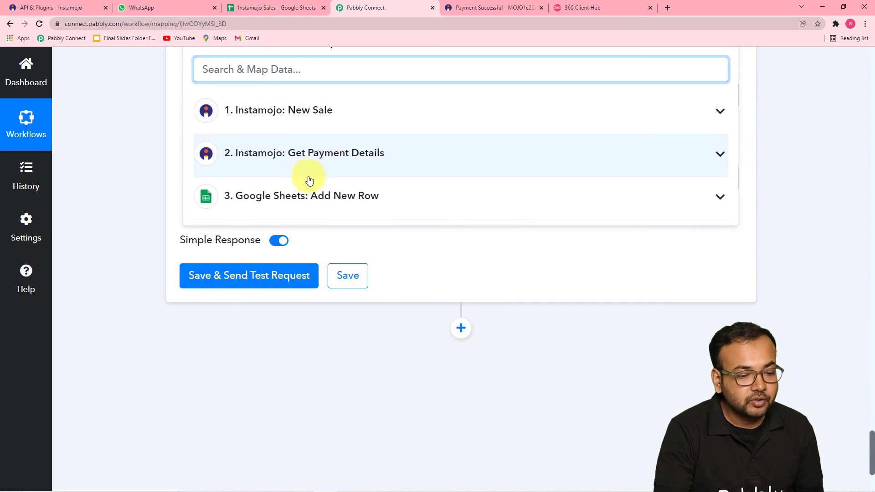
{"action": "scroll", "coordinate": [302, 176], "scroll_direction": "up", "scroll_amount": 3}
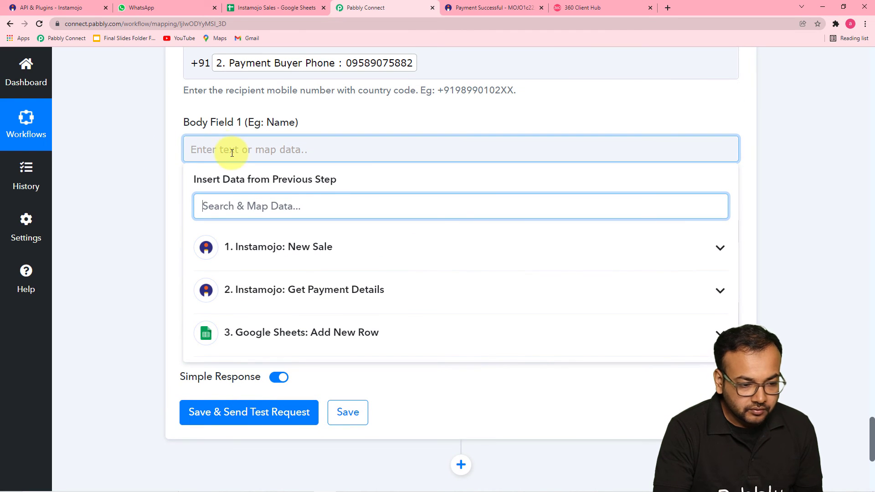
{"action": "left_click", "coordinate": [304, 279]}
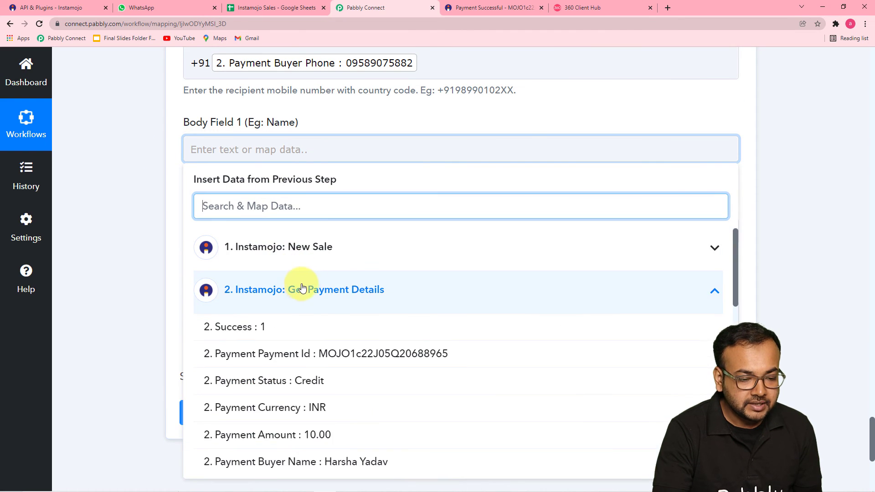
{"action": "scroll", "coordinate": [326, 273], "scroll_direction": "down", "scroll_amount": 2}
{"action": "left_click", "coordinate": [343, 327]}
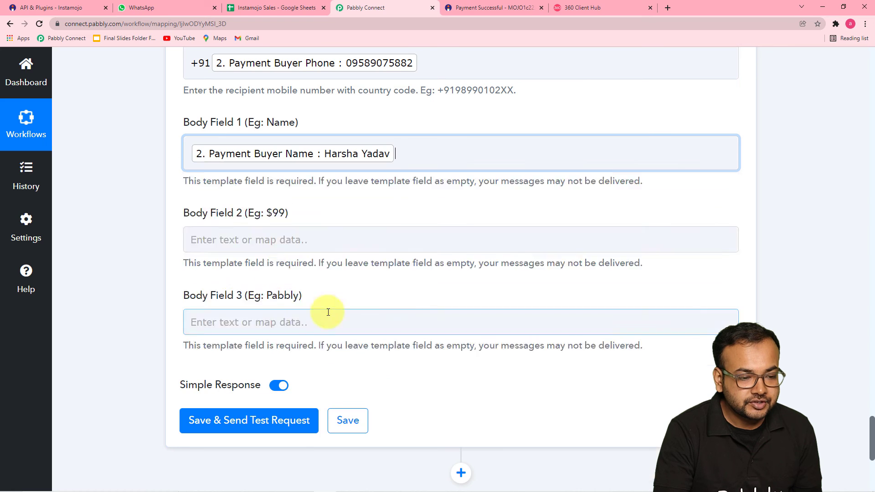
{"action": "left_click", "coordinate": [152, 188]}
{"action": "scroll", "coordinate": [307, 92], "scroll_direction": "down", "scroll_amount": 1}
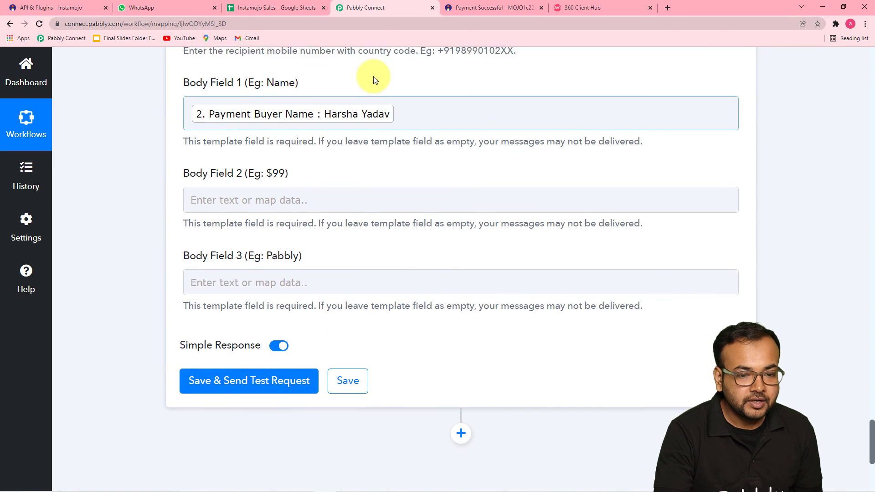
Map the Instamojo New Sale Amount (10.00) into Body Field 2
{"action": "left_click", "coordinate": [565, 8]}
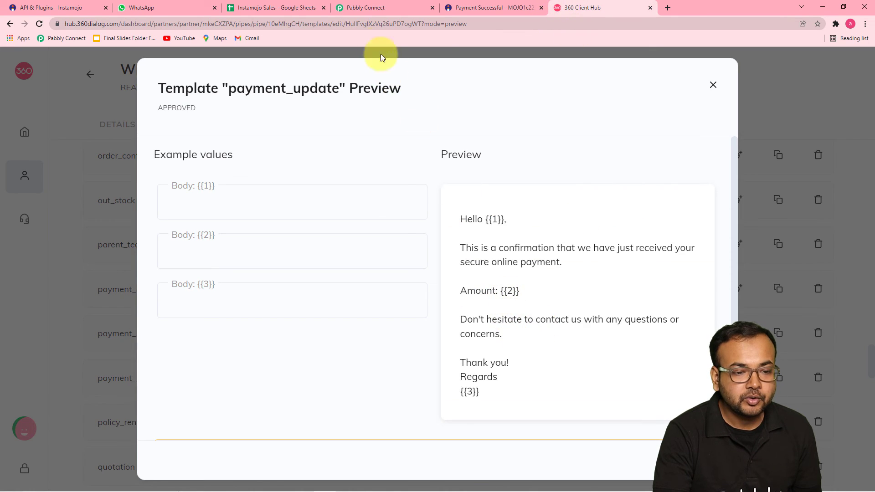
{"action": "left_click", "coordinate": [360, 7]}
{"action": "left_click", "coordinate": [253, 186]}
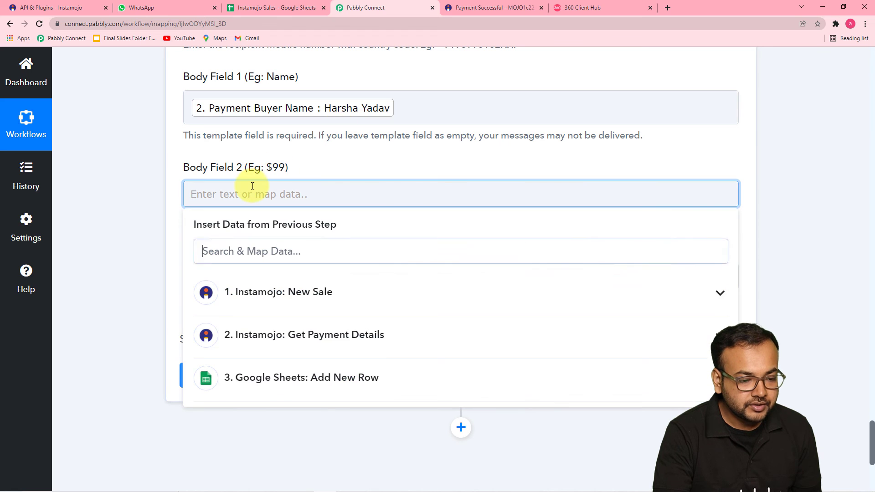
{"action": "left_click", "coordinate": [273, 306]}
{"action": "left_click", "coordinate": [273, 433]}
{"action": "left_click", "coordinate": [144, 284]}
{"action": "scroll", "coordinate": [164, 268], "scroll_direction": "down", "scroll_amount": 2}
Enter 'Team Pabbly' as the sign-off in Body Field 3
{"action": "left_click", "coordinate": [281, 200]}
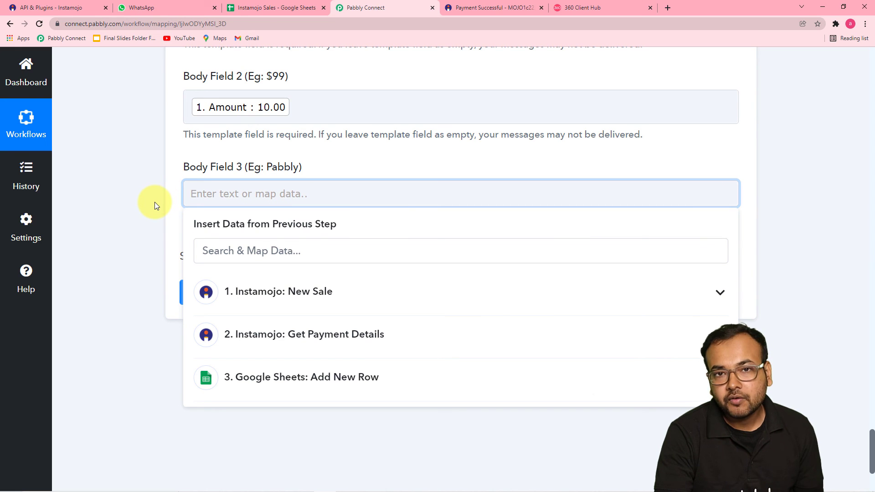
{"action": "type", "text": "Team Pabbbl"}
{"action": "key", "text": "BackSpace"}
{"action": "key", "text": "BackSpace"}
{"action": "type", "text": "ly"}
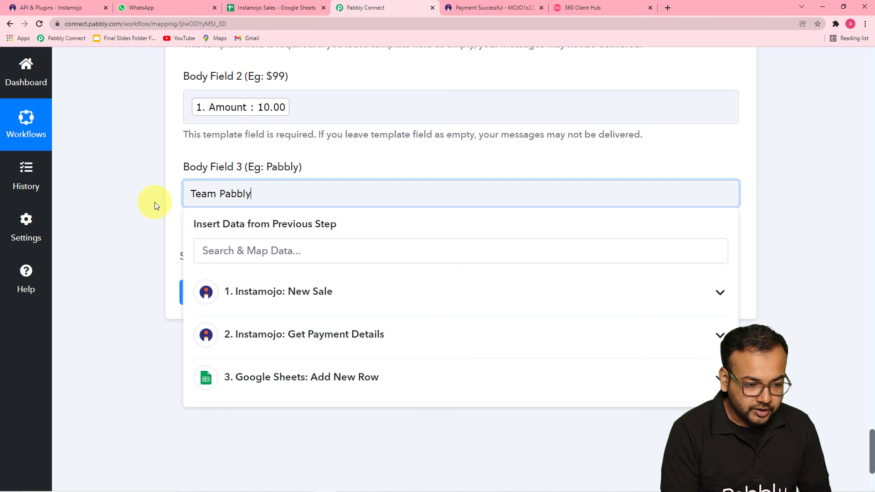
{"action": "left_click", "coordinate": [155, 201]}
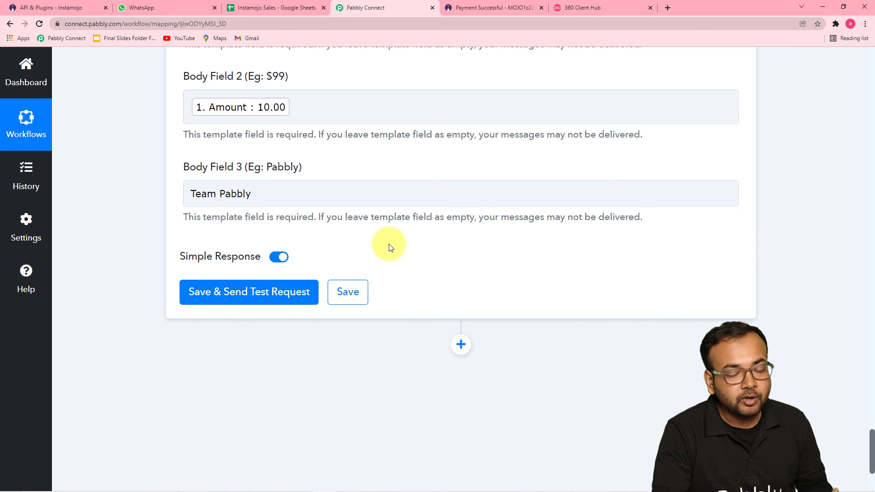
{"action": "scroll", "coordinate": [390, 248], "scroll_direction": "up", "scroll_amount": 2}
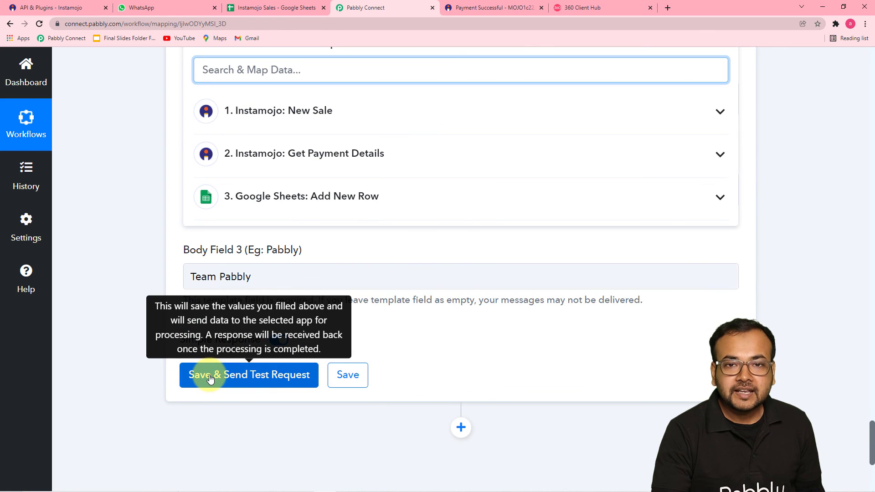
Save the WhatsApp step and test it, checking the message ID and 'stable' Meta API status
{"action": "left_click", "coordinate": [210, 377]}
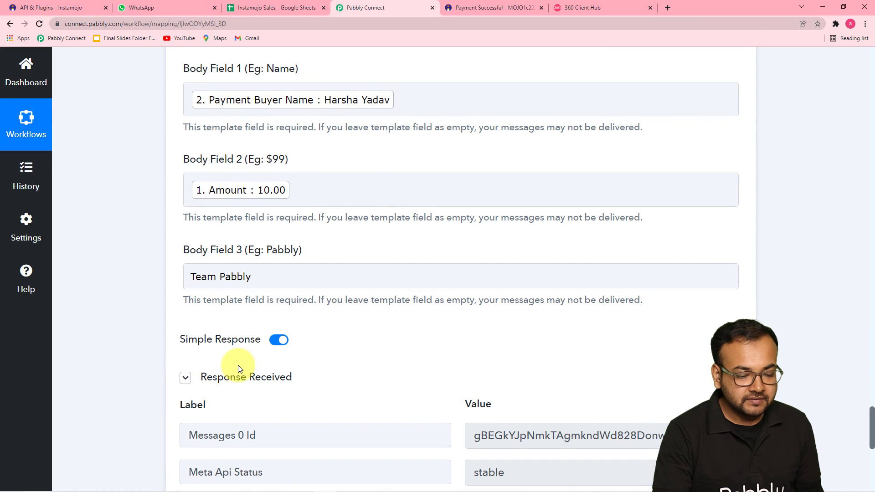
{"action": "scroll", "coordinate": [238, 367], "scroll_direction": "down", "scroll_amount": 3}
{"action": "scroll", "coordinate": [238, 365], "scroll_direction": "down", "scroll_amount": 2}
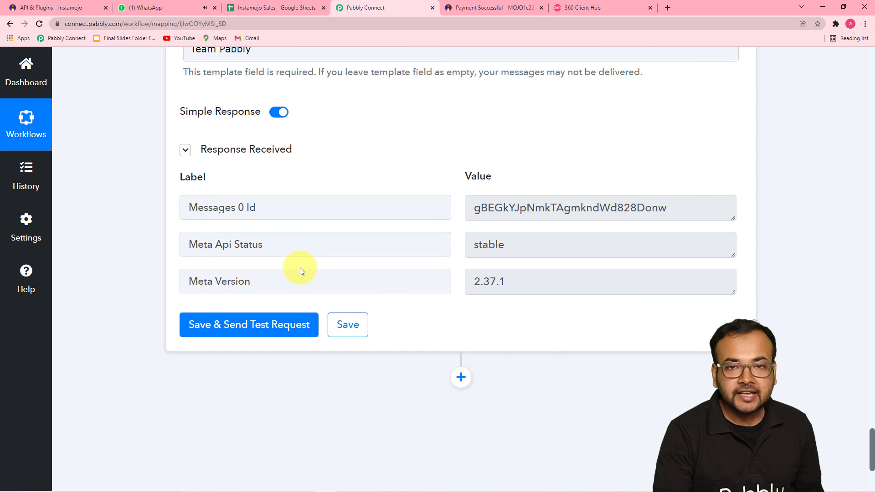
Confirm in WhatsApp Web the message with Amount 10.00 signed Team Pabbly arrived, then return
{"action": "left_click", "coordinate": [144, 9]}
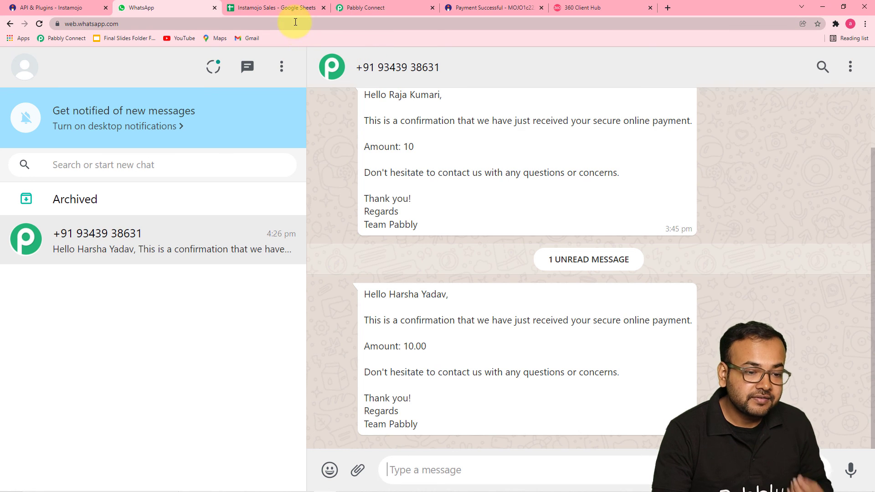
{"action": "left_click", "coordinate": [362, 10]}
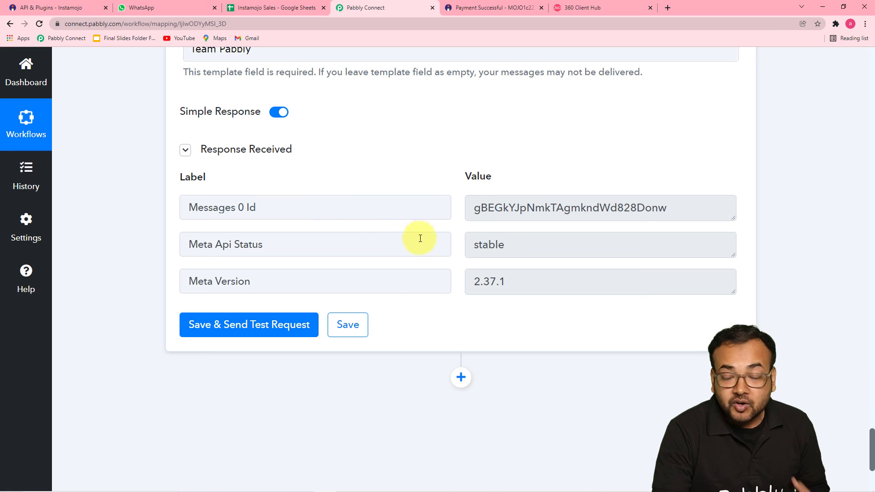
Review the Instamojo, Google Sheets and WhatsApp steps, then save to get 'Data Saved Successfully'
{"action": "left_click_drag", "start_coordinate": [872, 445], "coordinate": [838, 178]}
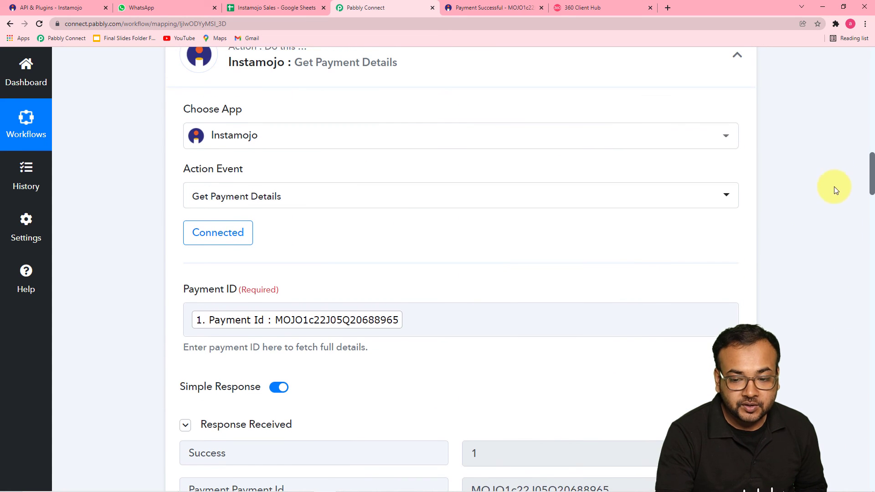
{"action": "scroll", "coordinate": [820, 208], "scroll_direction": "up", "scroll_amount": 10}
{"action": "scroll", "coordinate": [822, 205], "scroll_direction": "up", "scroll_amount": 4}
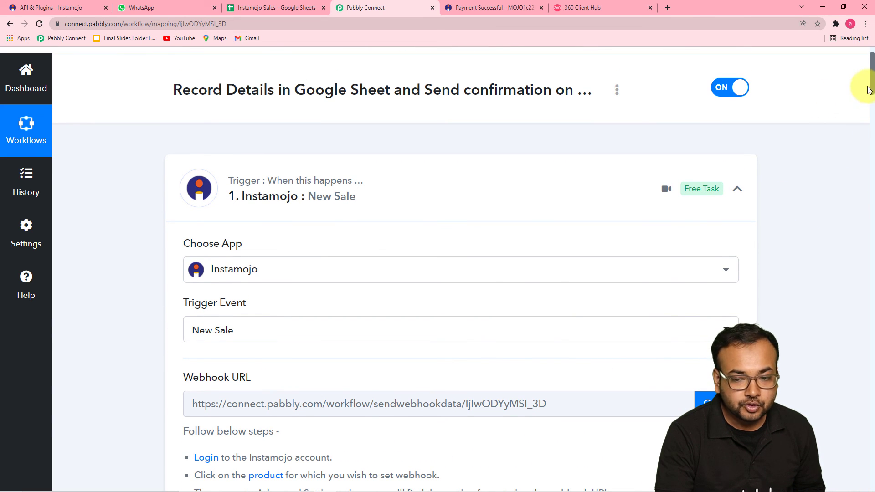
{"action": "left_click_drag", "start_coordinate": [872, 84], "coordinate": [871, 186]}
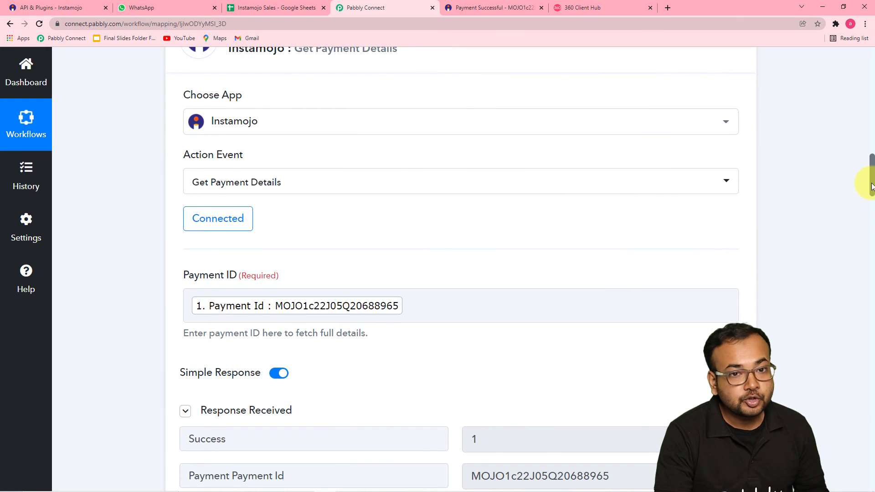
{"action": "scroll", "coordinate": [810, 204], "scroll_direction": "down", "scroll_amount": 3}
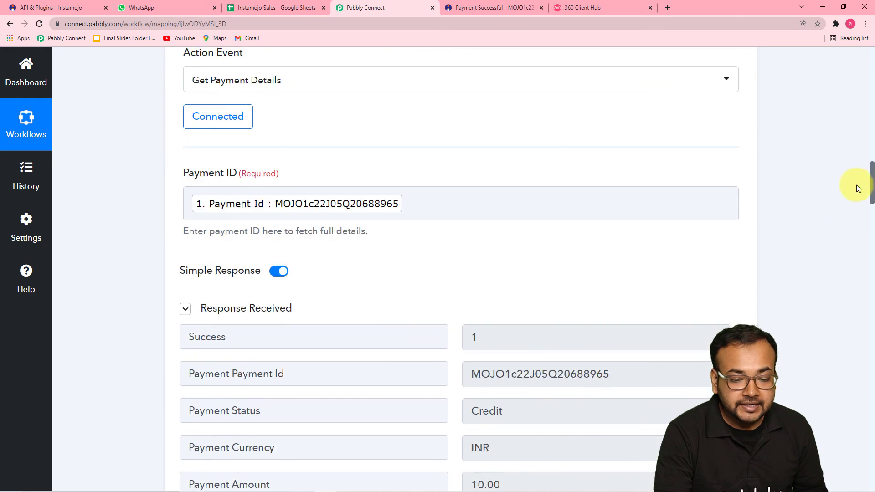
{"action": "scroll", "coordinate": [805, 202], "scroll_direction": "down", "scroll_amount": 9}
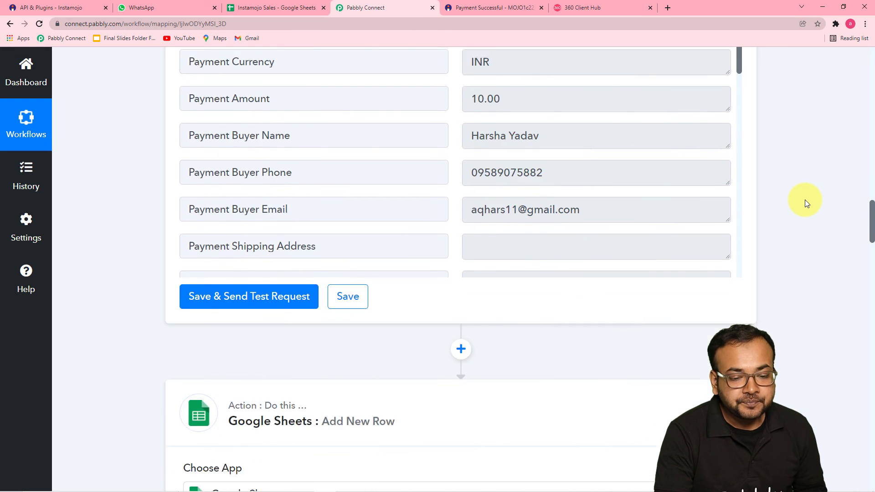
{"action": "scroll", "coordinate": [805, 202], "scroll_direction": "down", "scroll_amount": 1}
{"action": "scroll", "coordinate": [773, 172], "scroll_direction": "down", "scroll_amount": 3}
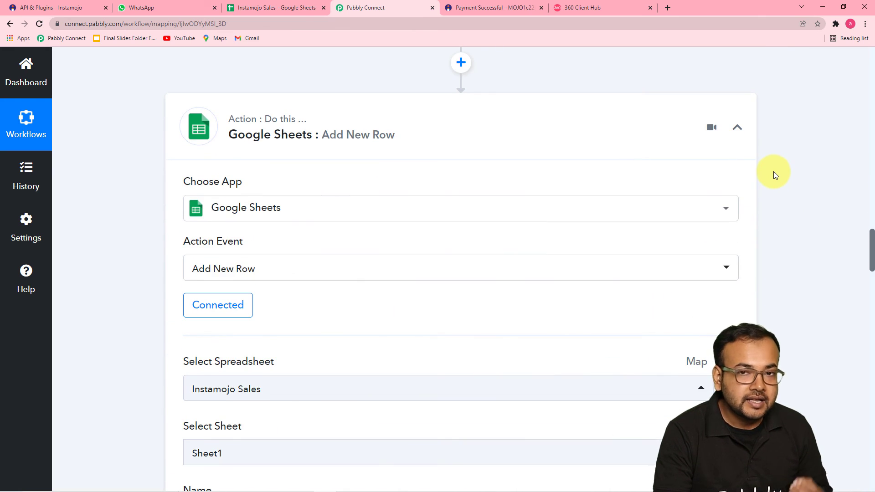
{"action": "scroll", "coordinate": [773, 171], "scroll_direction": "down", "scroll_amount": 2}
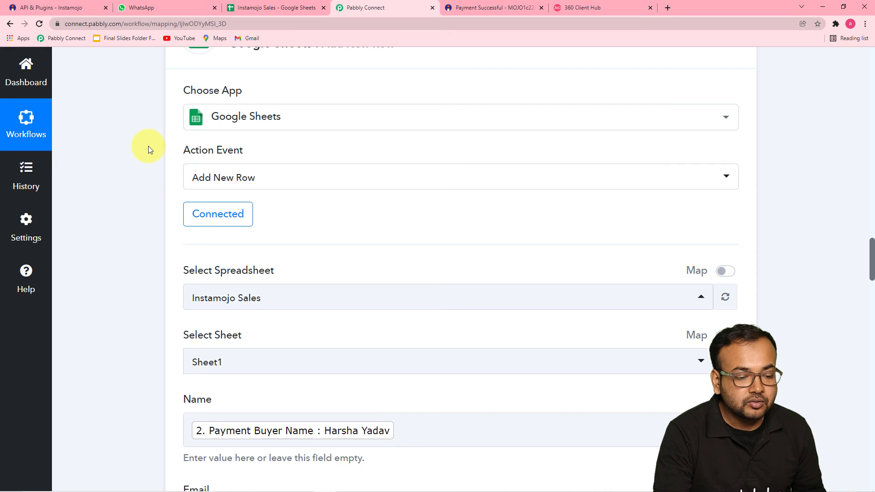
{"action": "scroll", "coordinate": [148, 150], "scroll_direction": "down", "scroll_amount": 5}
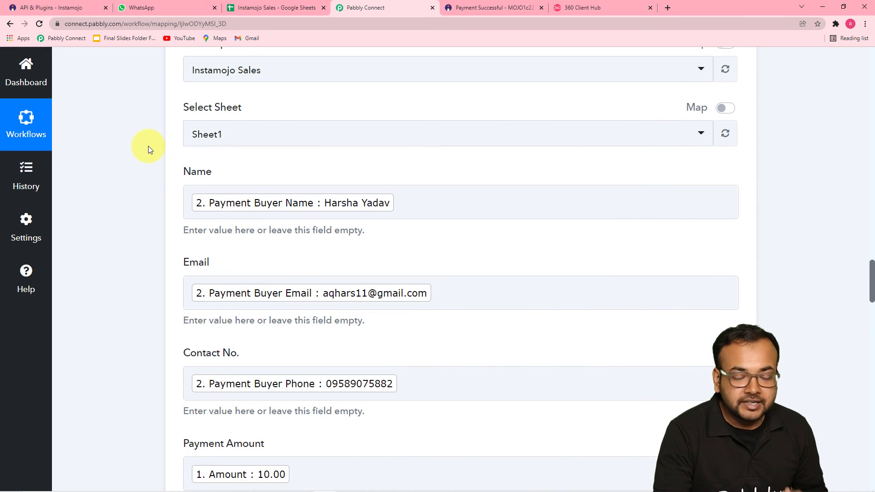
{"action": "scroll", "coordinate": [149, 146], "scroll_direction": "down", "scroll_amount": 12}
{"action": "scroll", "coordinate": [149, 159], "scroll_direction": "down", "scroll_amount": 5}
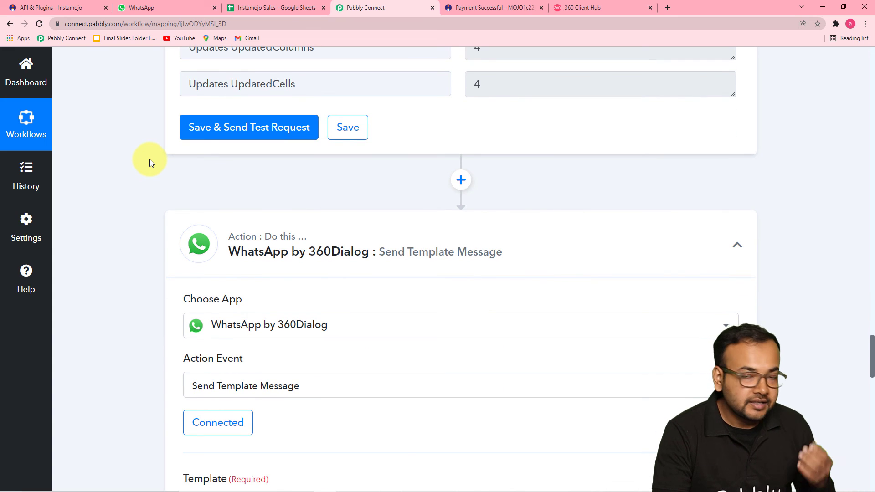
{"action": "scroll", "coordinate": [151, 164], "scroll_direction": "down", "scroll_amount": 5}
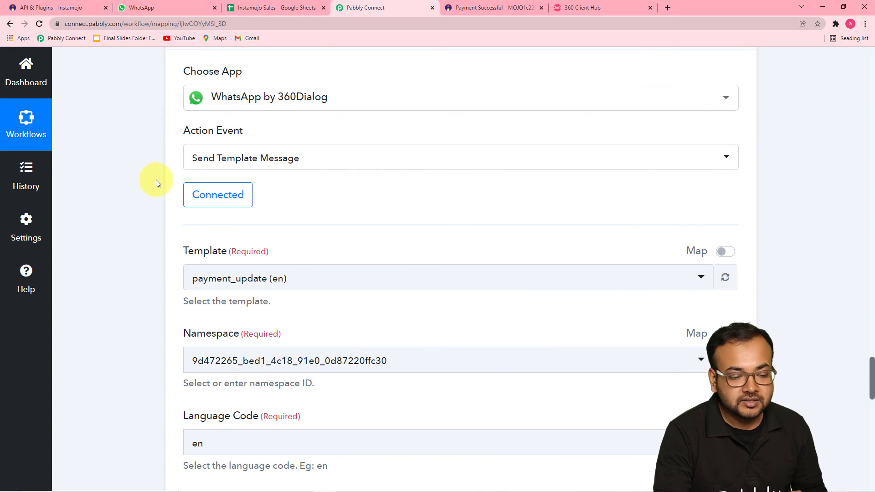
{"action": "scroll", "coordinate": [155, 180], "scroll_direction": "down", "scroll_amount": 3}
{"action": "scroll", "coordinate": [156, 182], "scroll_direction": "down", "scroll_amount": 7}
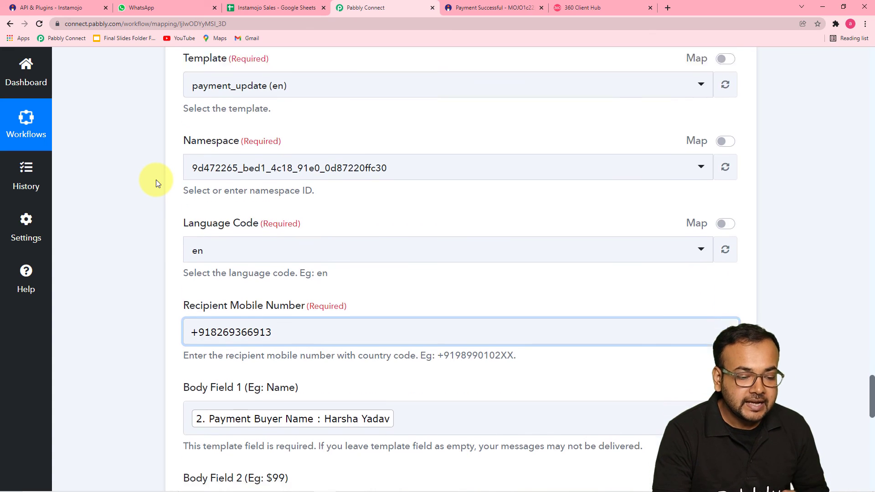
{"action": "scroll", "coordinate": [156, 182], "scroll_direction": "down", "scroll_amount": 1}
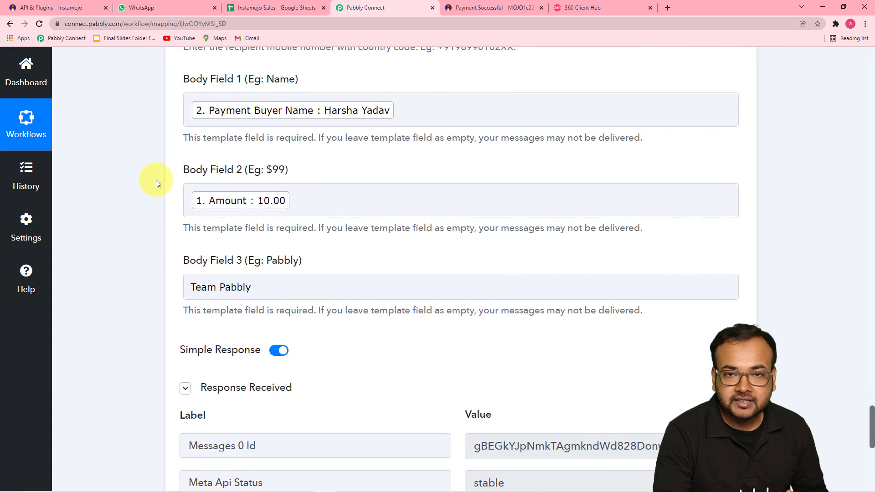
{"action": "scroll", "coordinate": [156, 180], "scroll_direction": "down", "scroll_amount": 8}
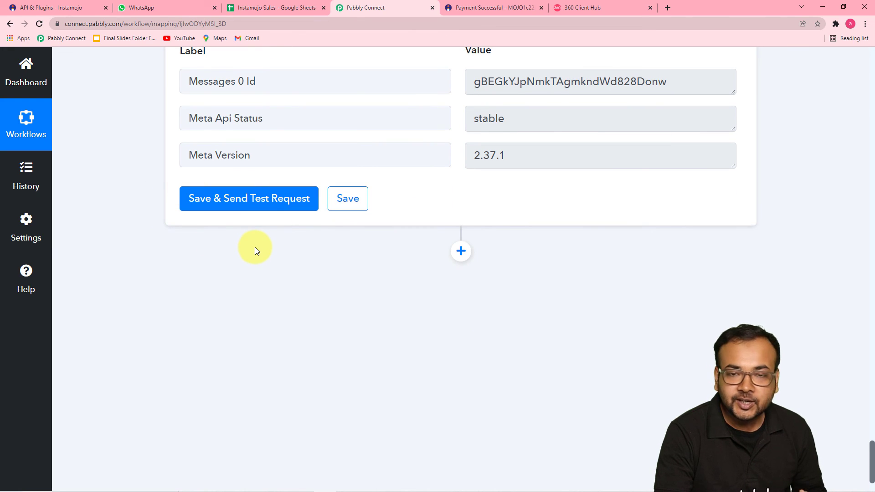
{"action": "left_click", "coordinate": [349, 204]}
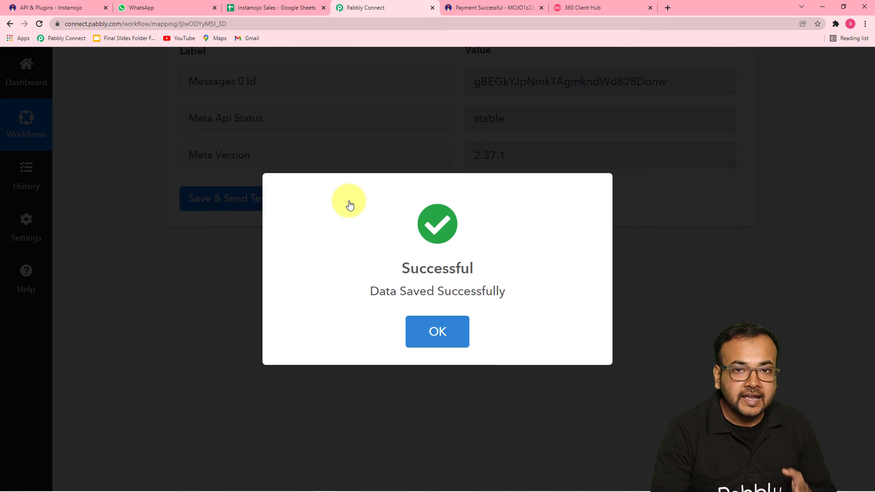